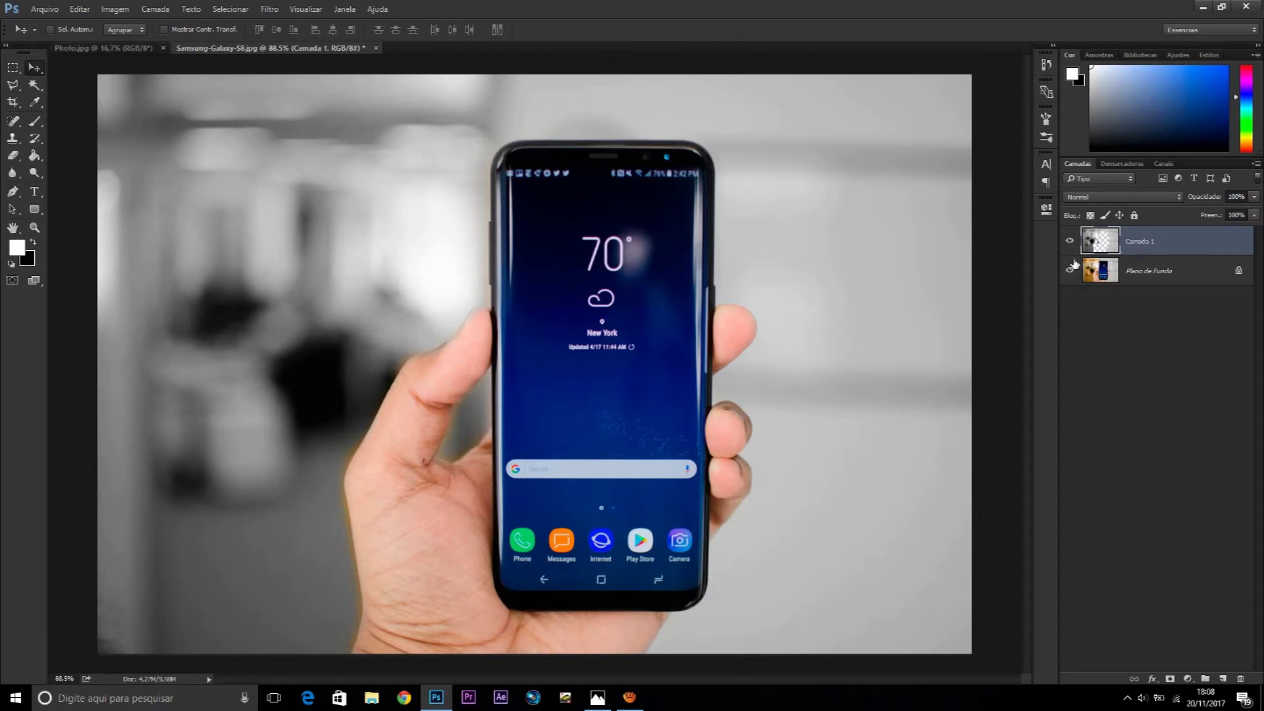
Toggle the grey Camada 1 layer on and off to compare, leaving it hidden
click(1070, 241)
click(1070, 241)
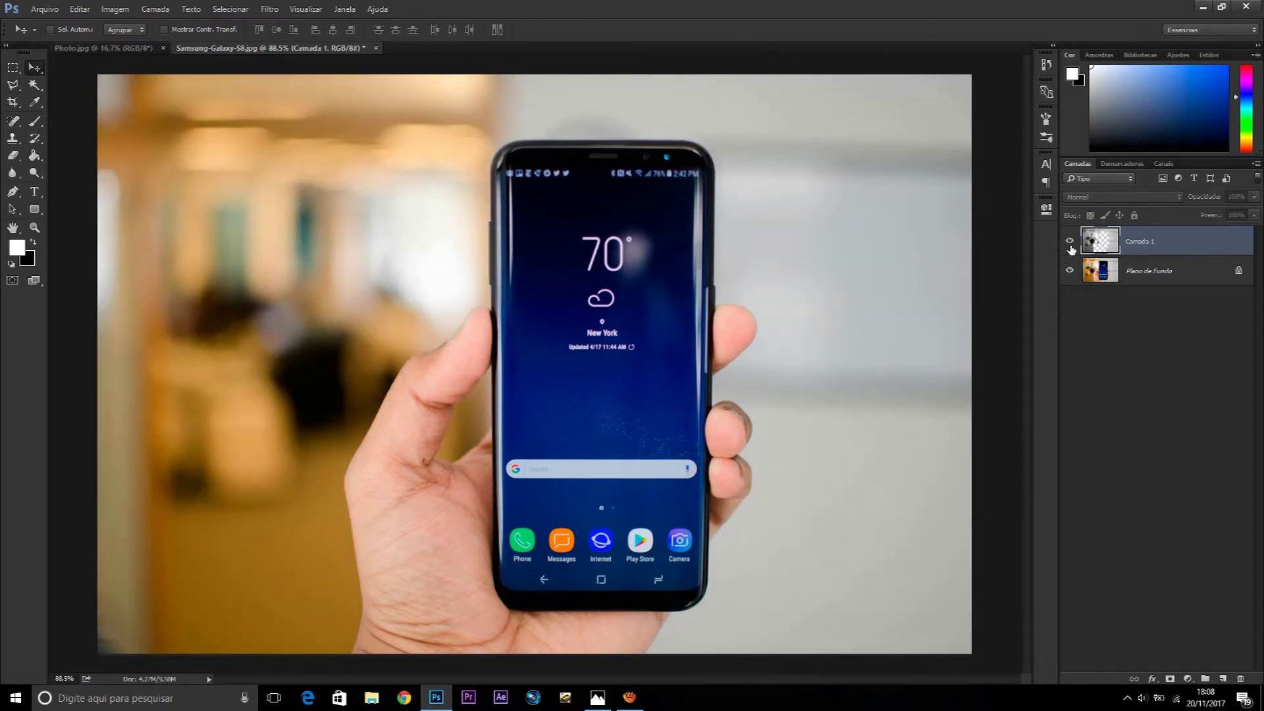
click(1070, 242)
click(1070, 242)
click(1070, 242)
click(1070, 242)
Close Samsung-Galaxy-S8.jpg without saving its changes
click(376, 48)
click(623, 261)
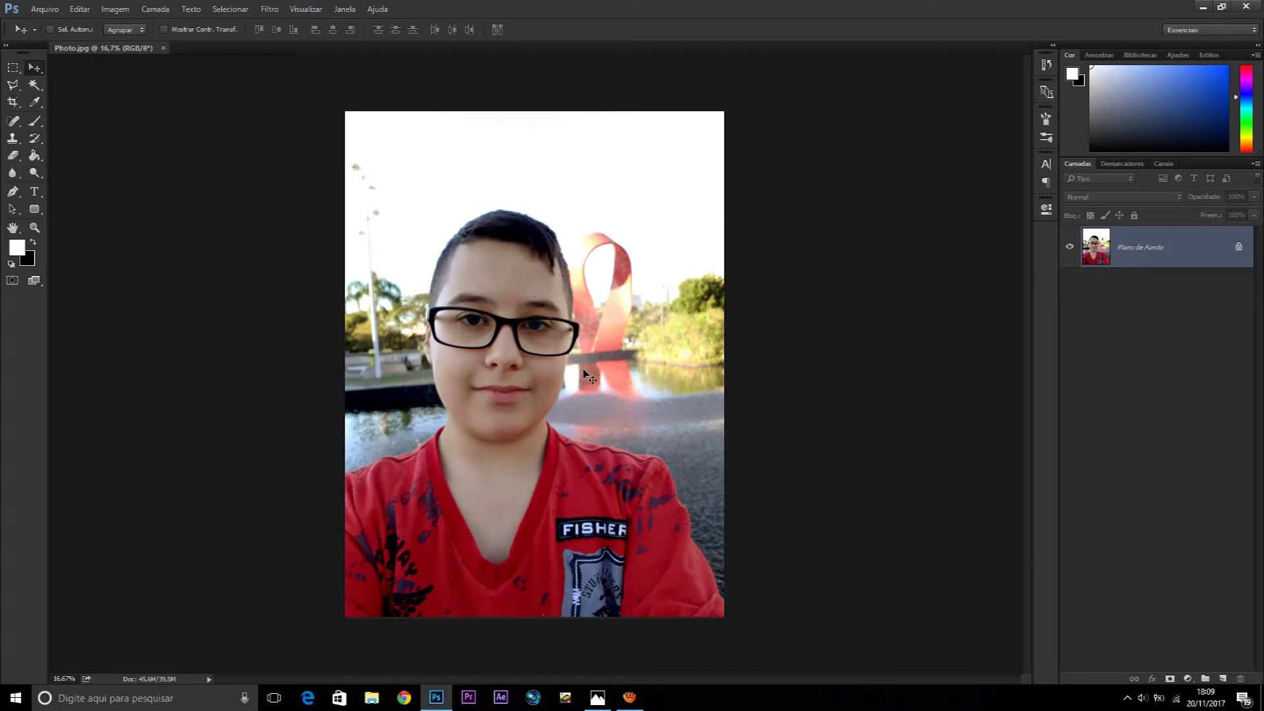
scroll(584, 370, up, 1)
scroll(583, 371, up, 1)
scroll(585, 376, down, 1)
Zoom in and out around Photo.jpg with Alt+scroll to inspect the selfie
key(alt)
scroll(515, 333, up, 1)
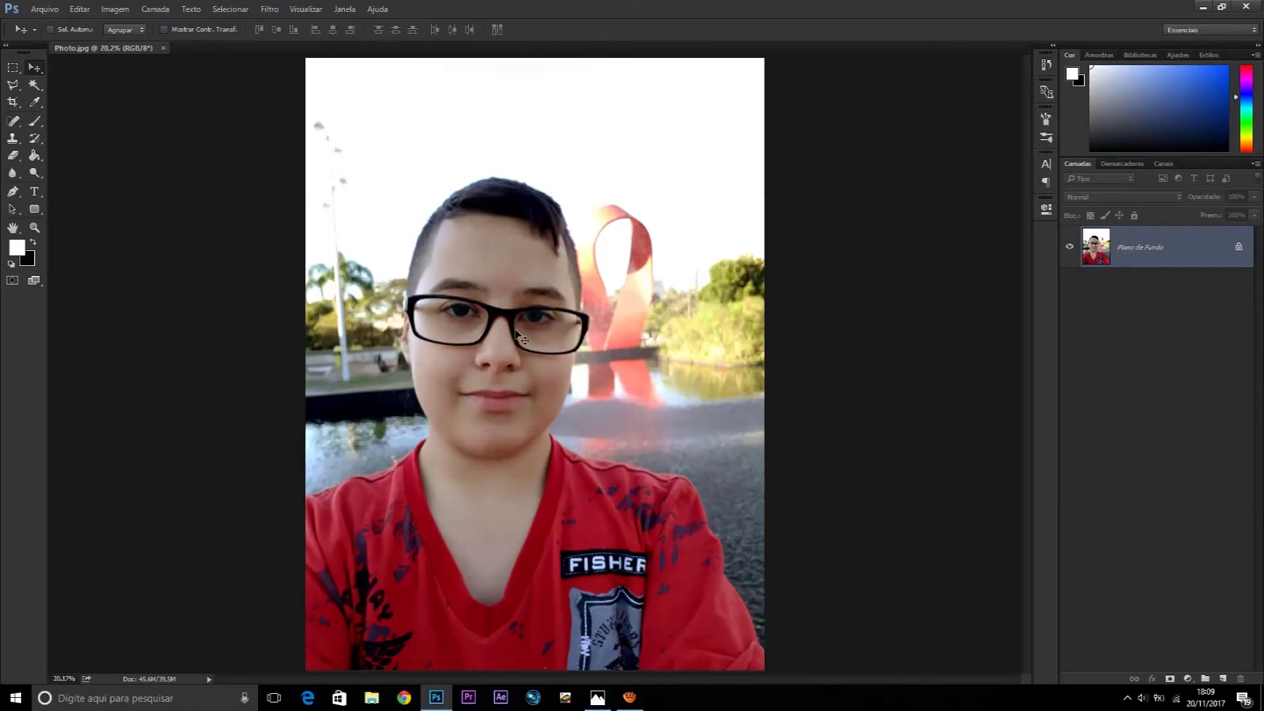
scroll(516, 332, up, 2)
scroll(515, 333, up, 3)
scroll(516, 332, up, 1)
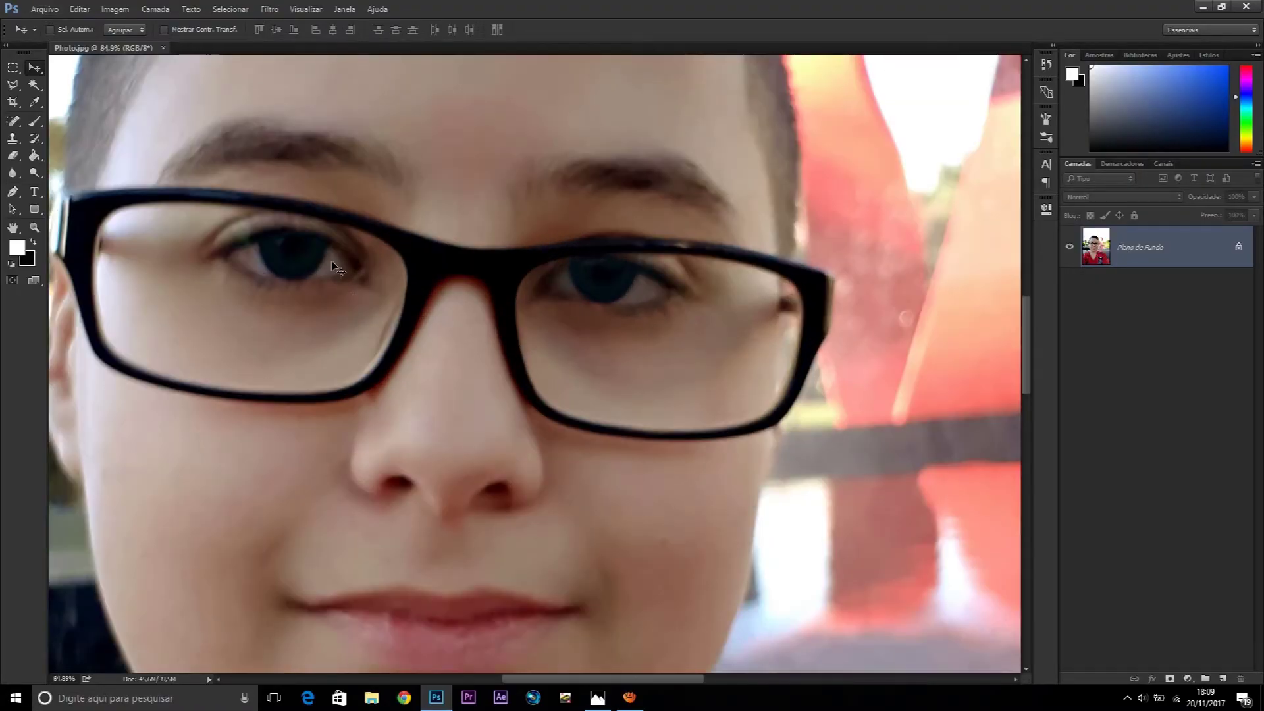
scroll(439, 296, up, 1)
scroll(439, 296, up, 1)
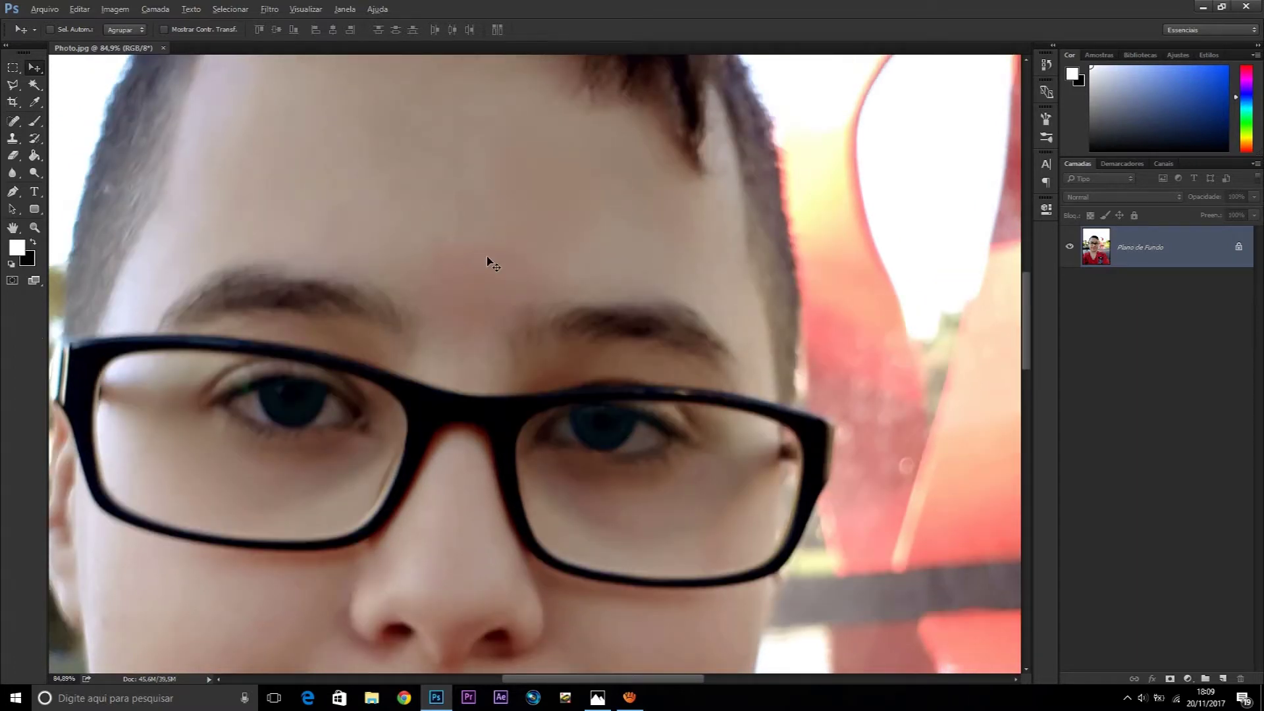
scroll(487, 259, up, 2)
scroll(486, 256, up, 1)
key(alt)
scroll(486, 256, up, 1)
scroll(486, 255, up, 1)
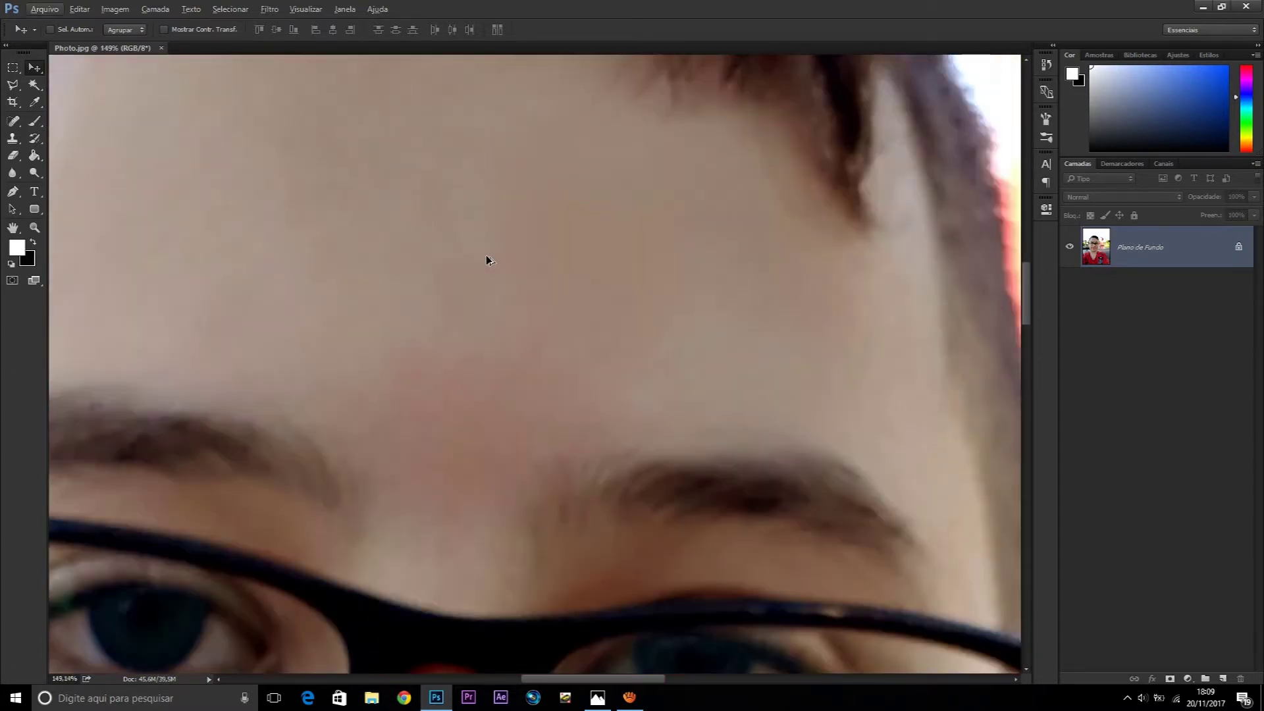
scroll(572, 241, up, 1)
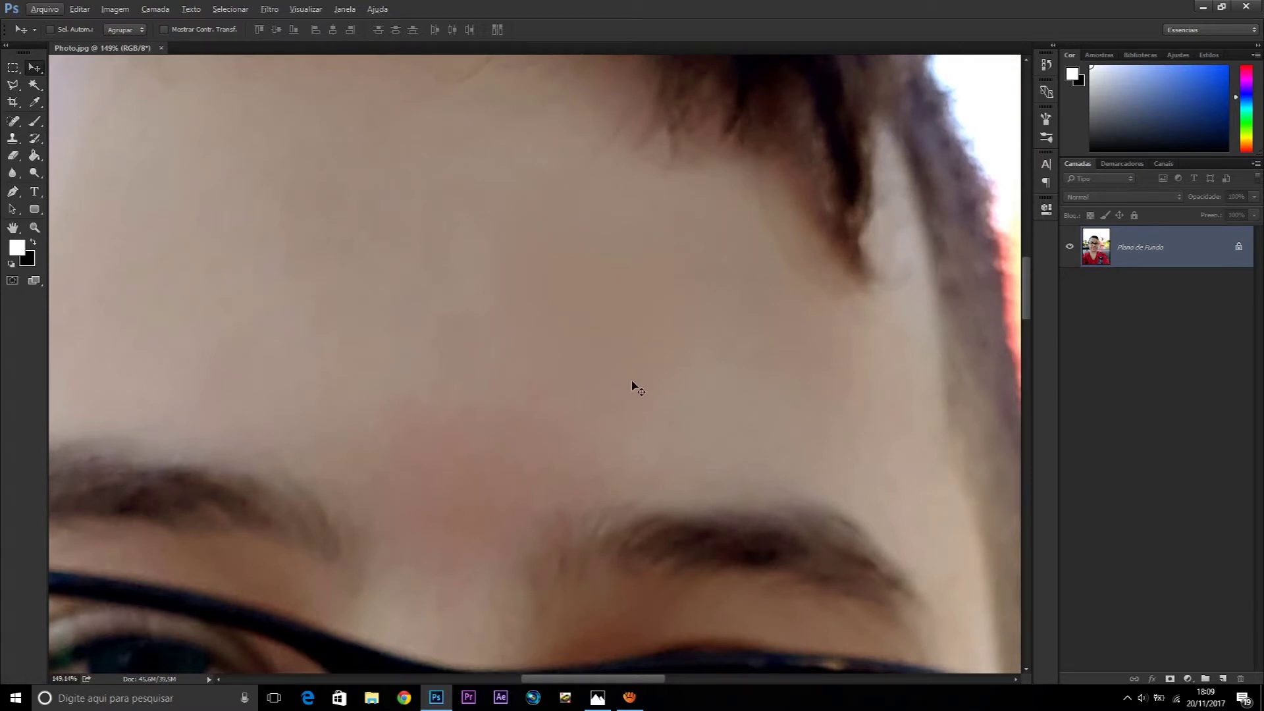
scroll(632, 385, down, 4)
scroll(633, 385, down, 2)
scroll(632, 385, down, 1)
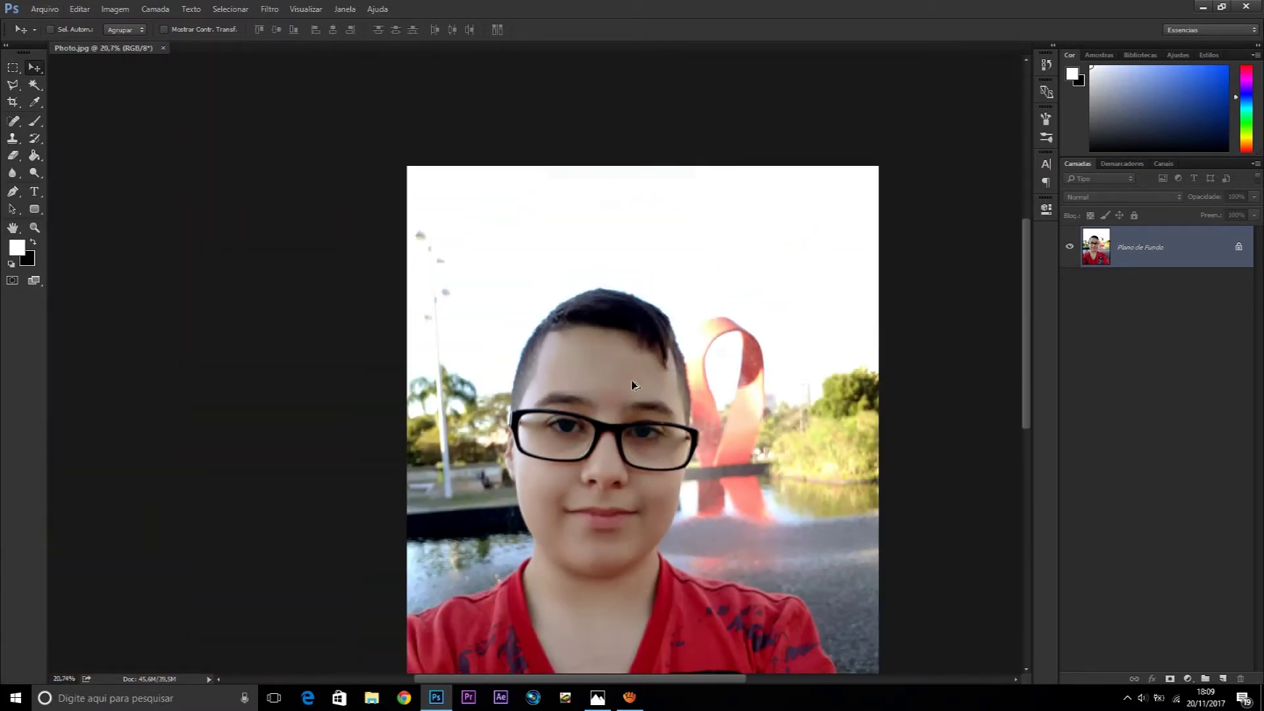
scroll(633, 386, down, 1)
scroll(632, 386, up, 1)
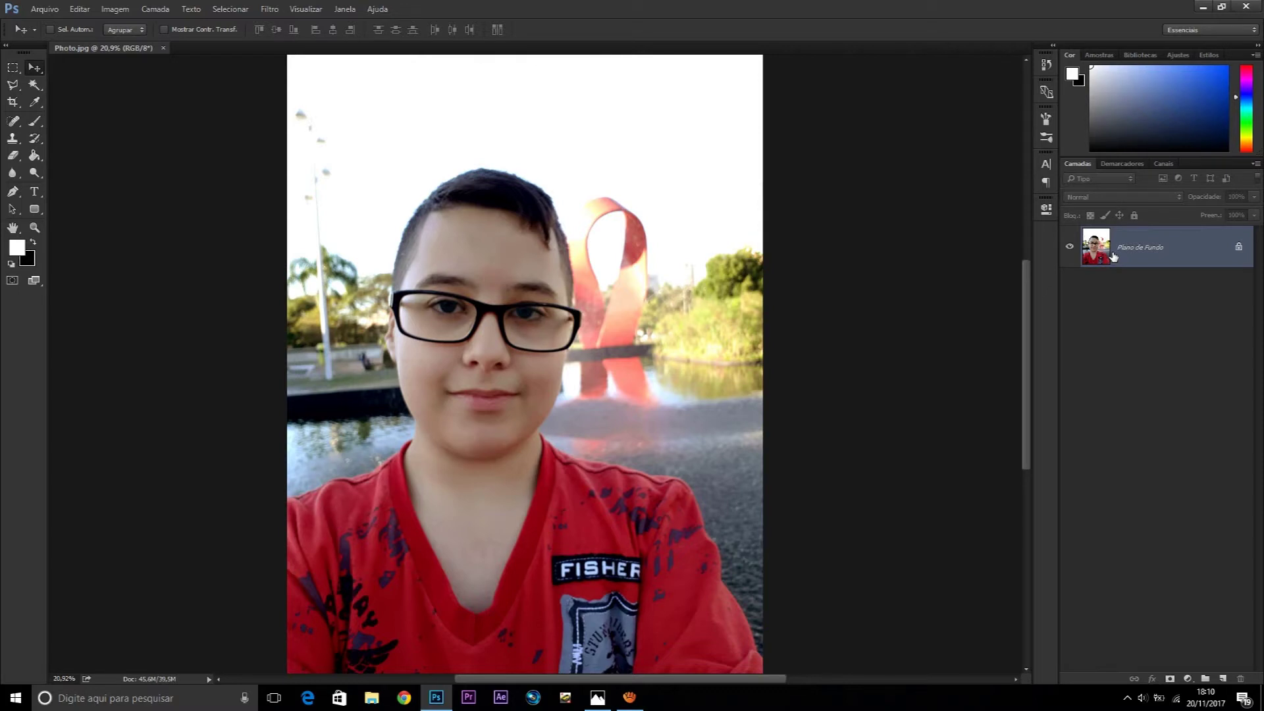
Duplicate Plano de Fundo into one Plano de Fundo copiar layer, undoing extra copies
key(ctrl+j)
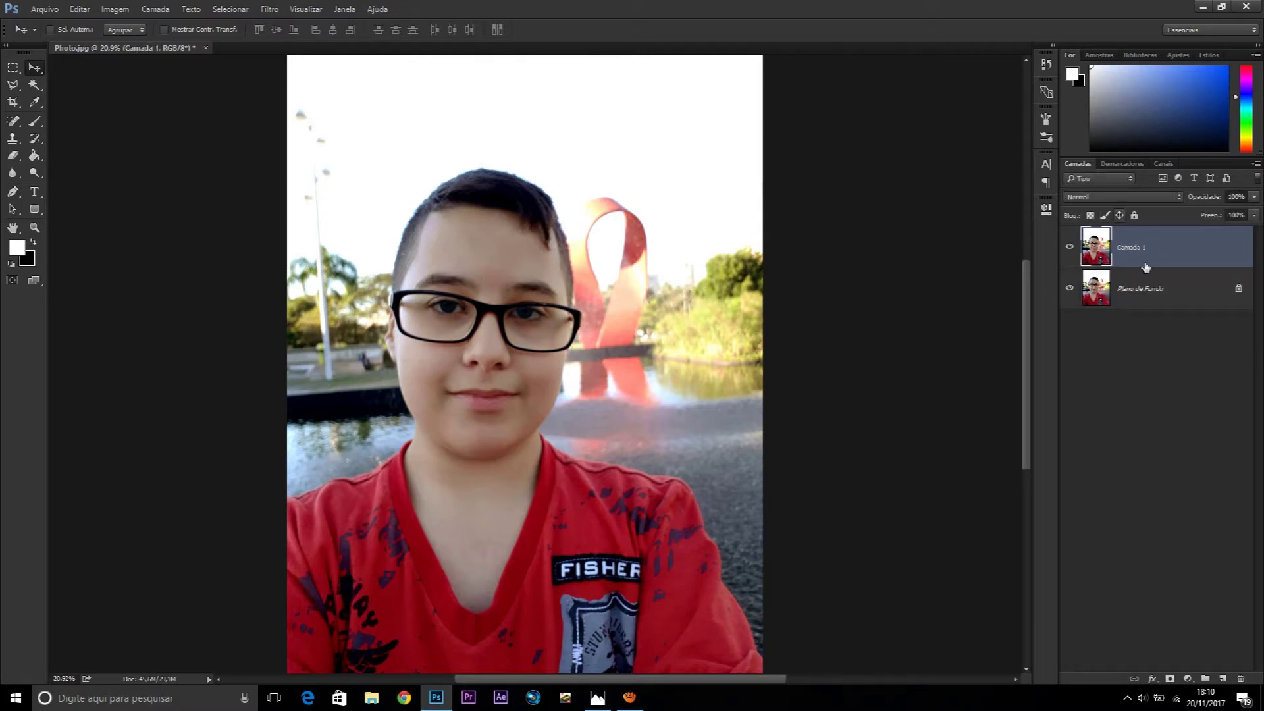
key(ctrl+z)
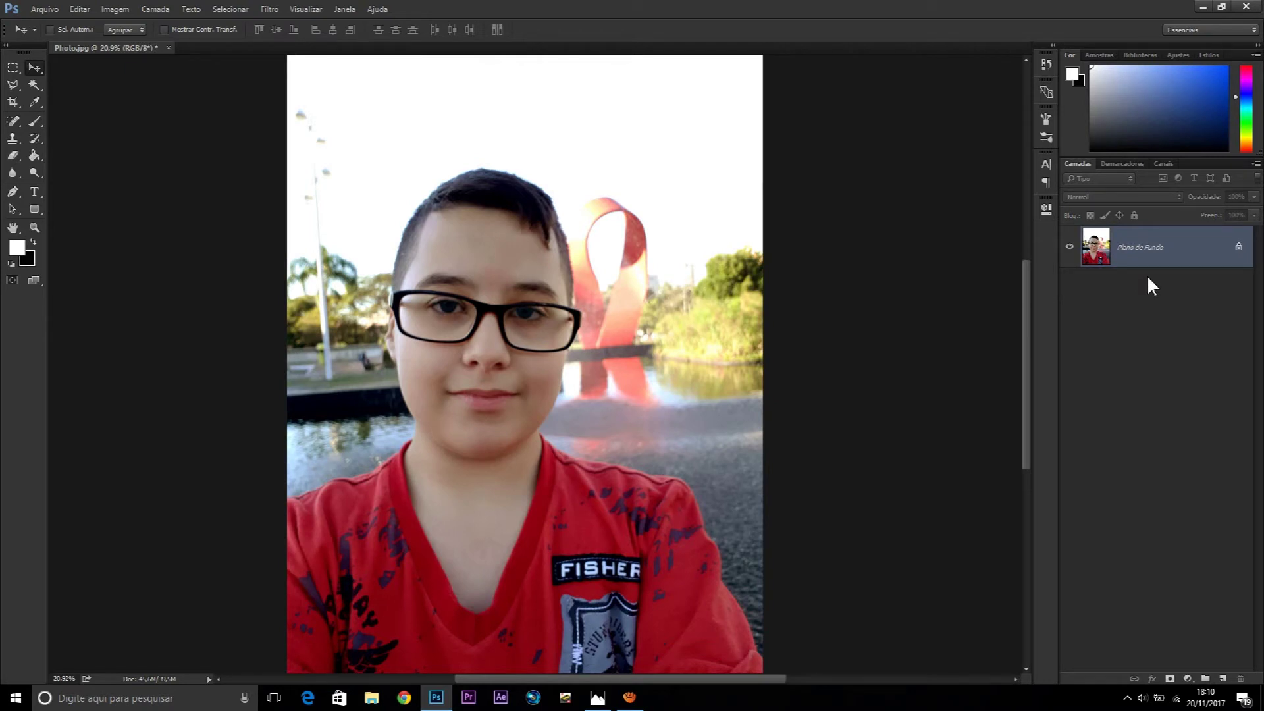
mouse_move(1177, 257)
mouse_down()
mouse_move(1224, 632)
mouse_move(1242, 681)
mouse_up()
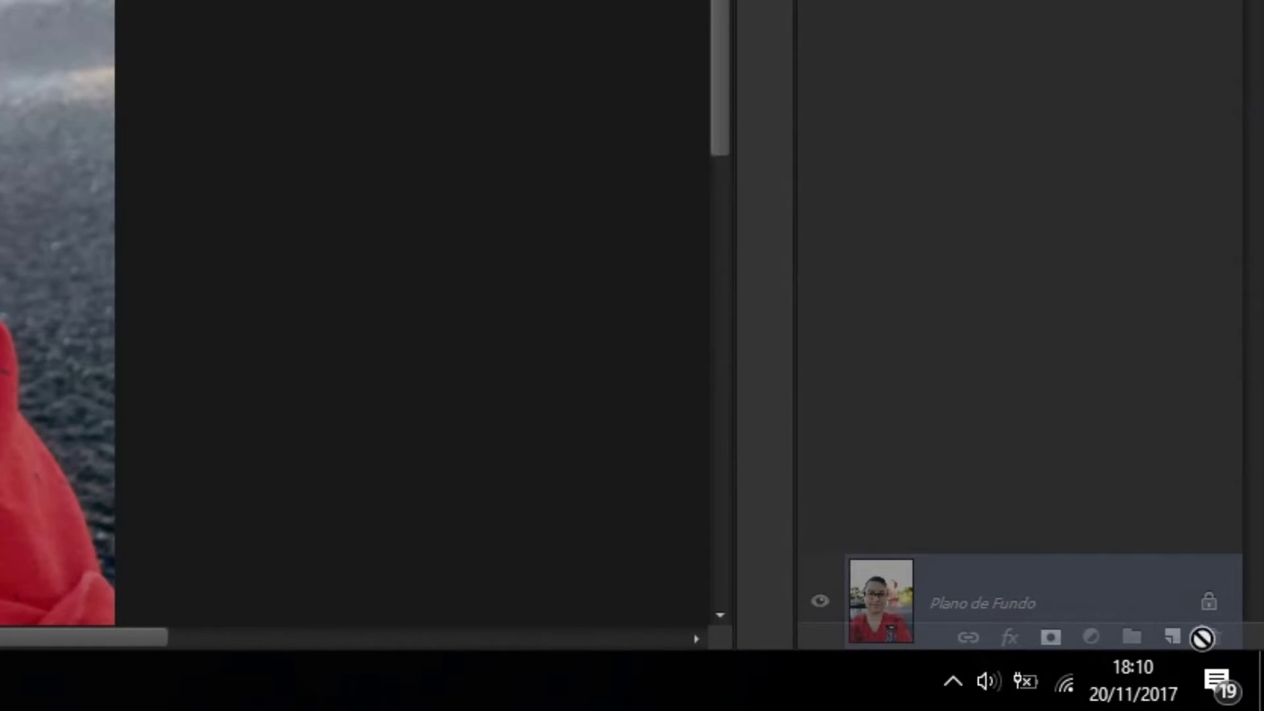
drag(1216, 643, 1213, 672)
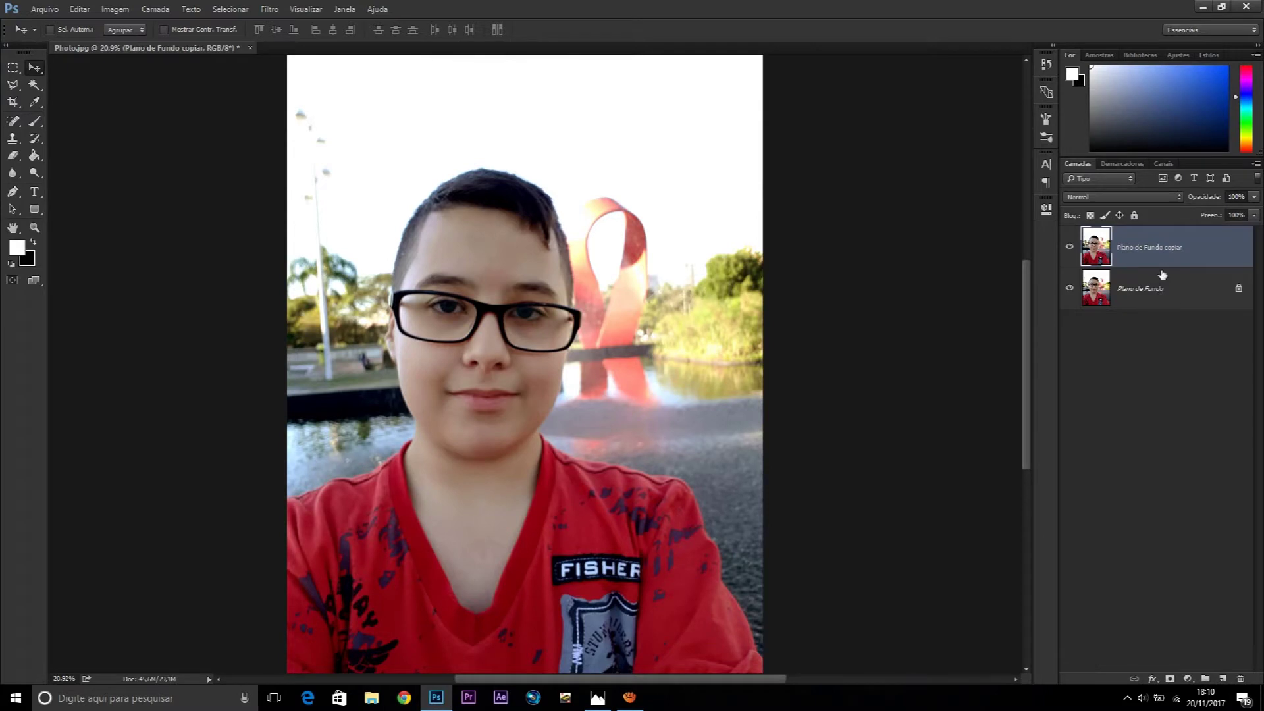
key(ctrl+j)
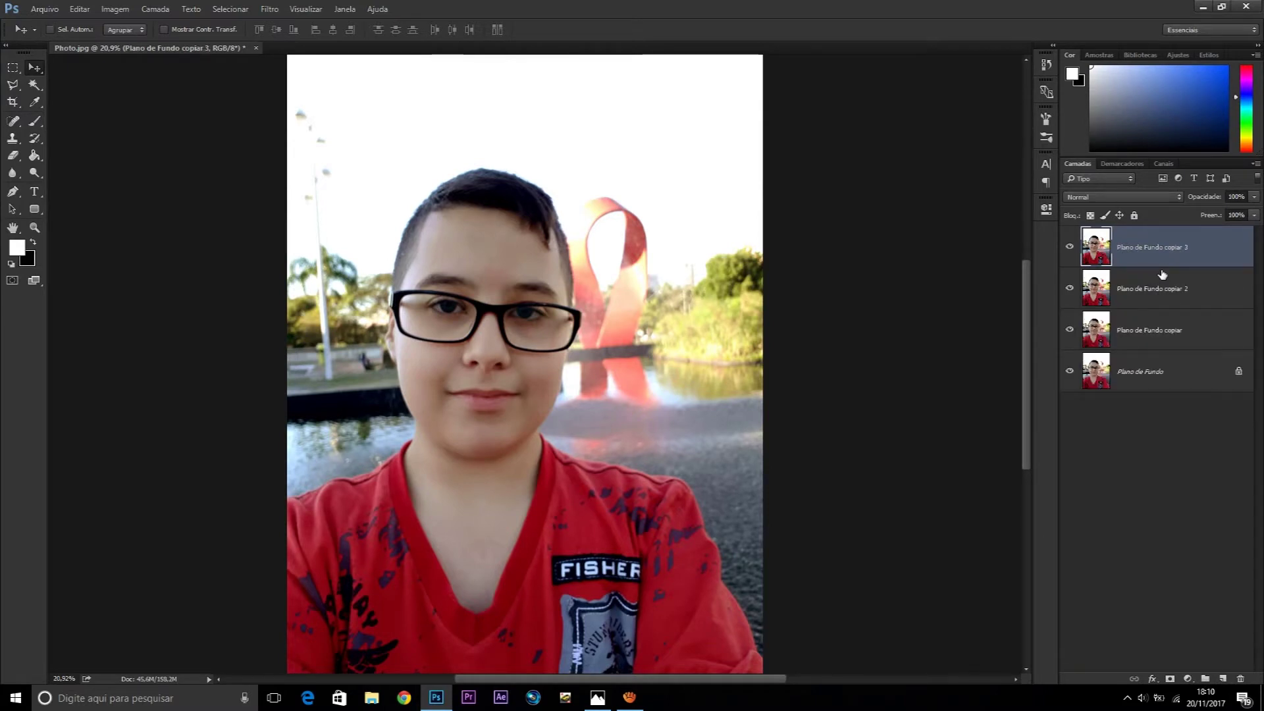
key(ctrl+z)
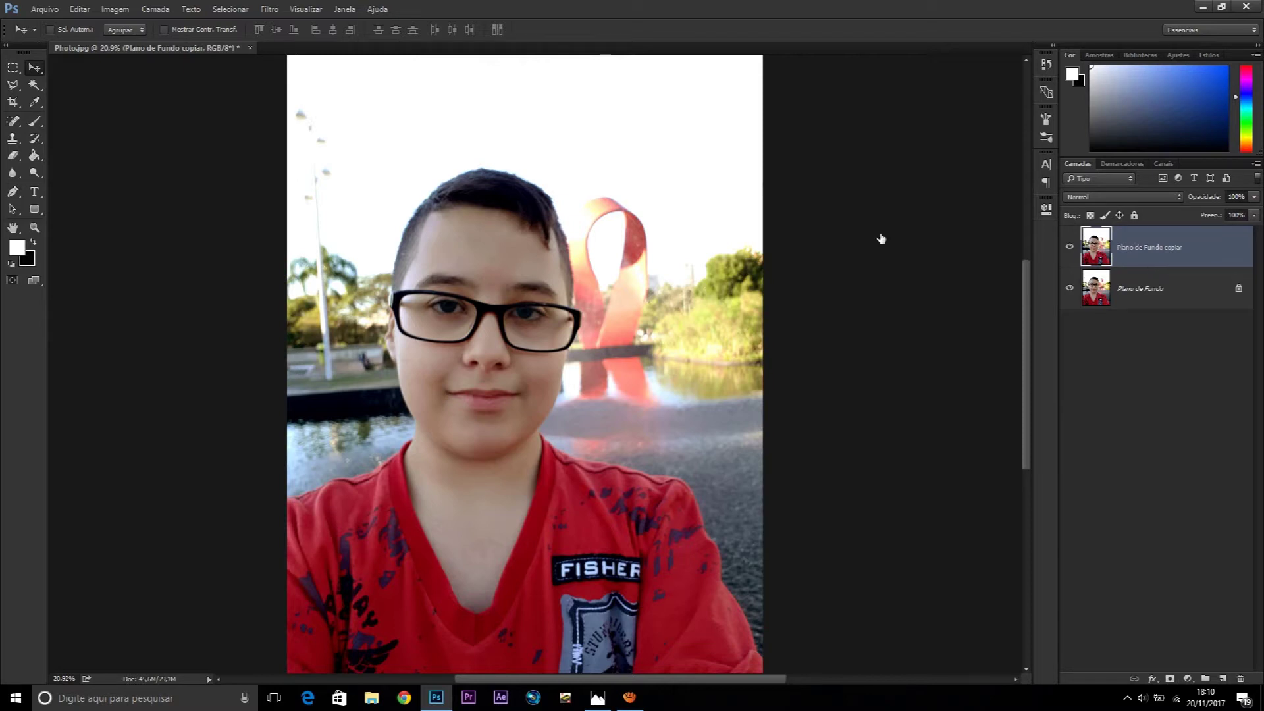
Apply Imagem > Ajustes > Preto-e-branco with default settings to the copy layer
click(77, 9)
mouse_move(115, 9)
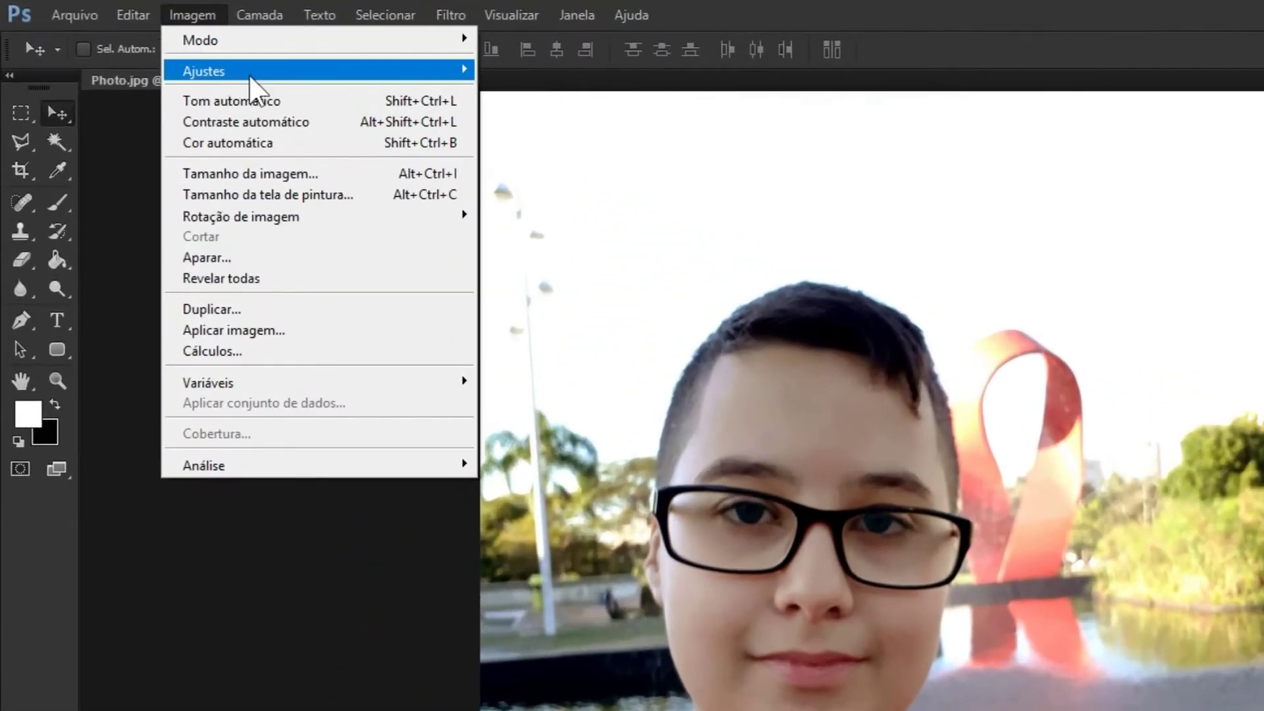
mouse_move(135, 47)
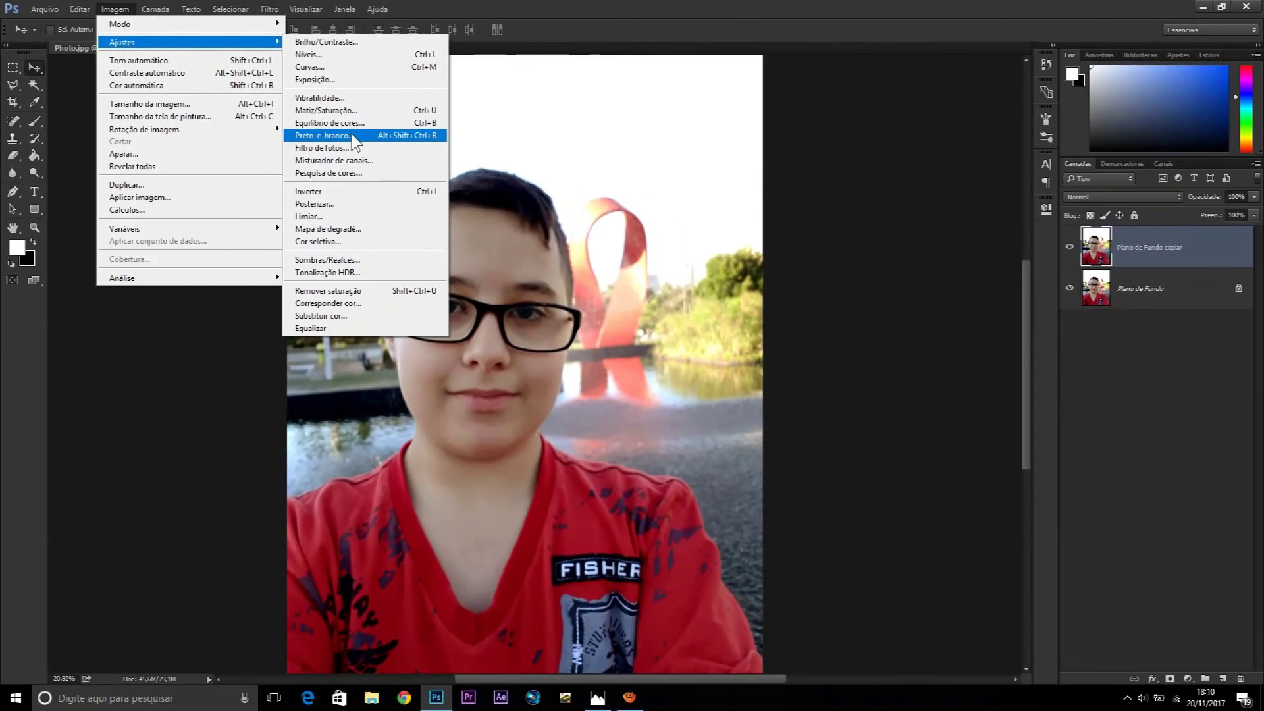
click(544, 226)
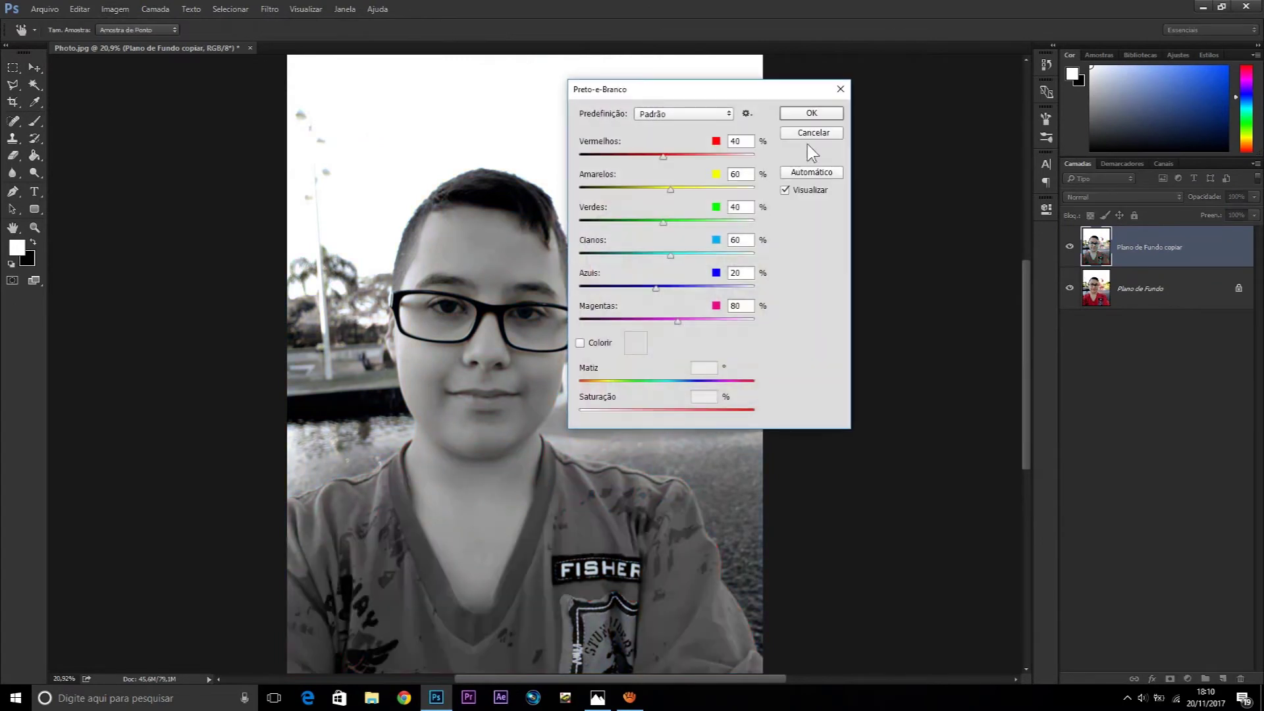
click(816, 114)
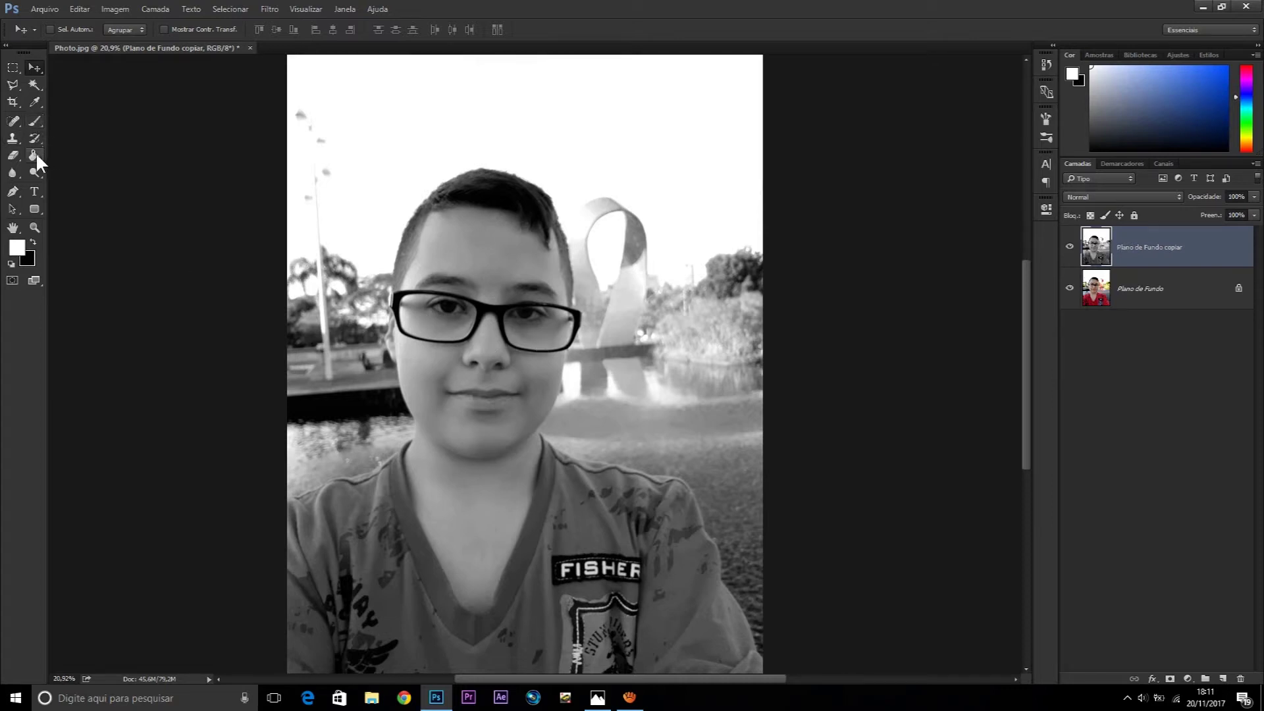
Select the Eraser and set its brush to 512 px with 0% hardness
click(13, 154)
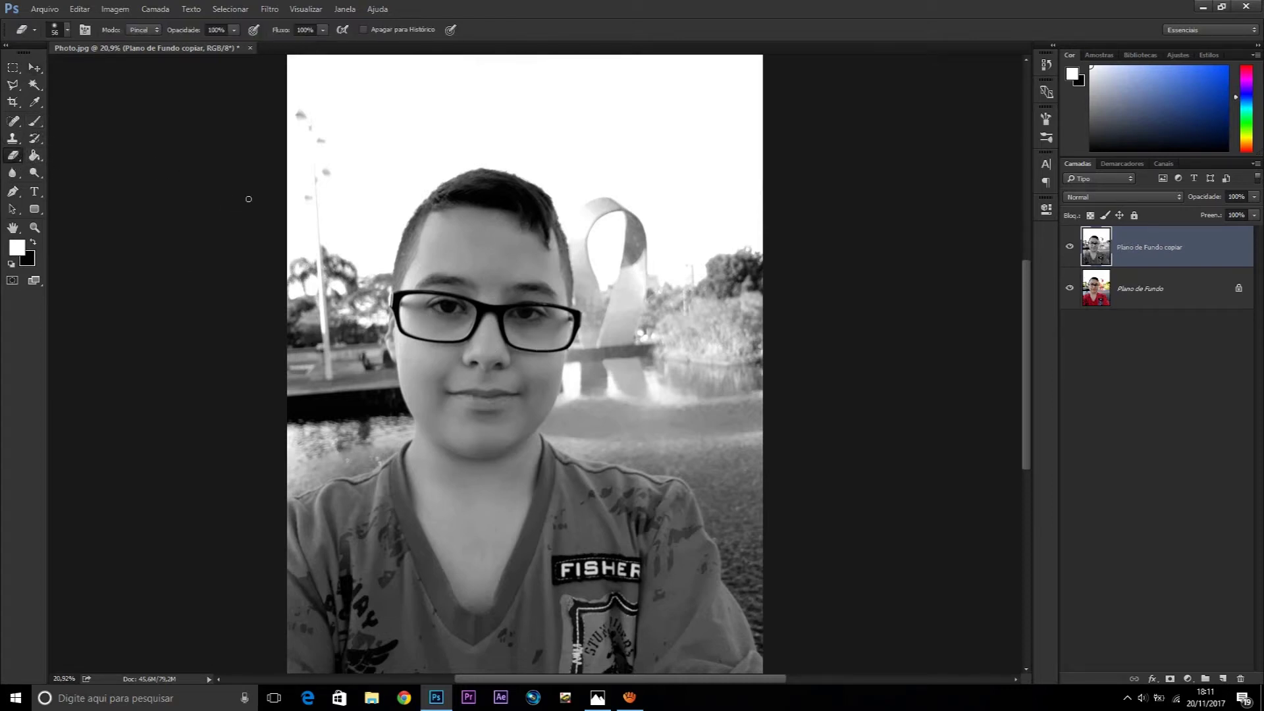
click(56, 30)
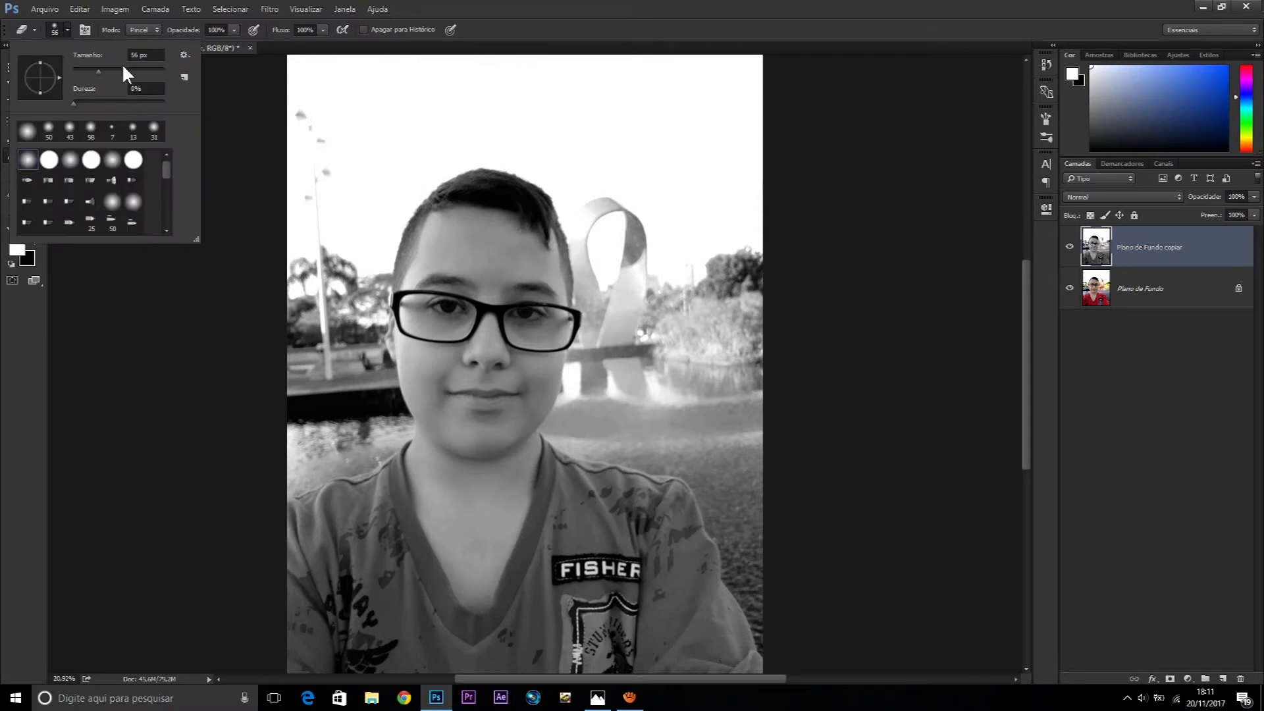
drag(123, 72, 154, 71)
drag(155, 71, 158, 71)
click(153, 68)
drag(153, 68, 156, 69)
click(68, 30)
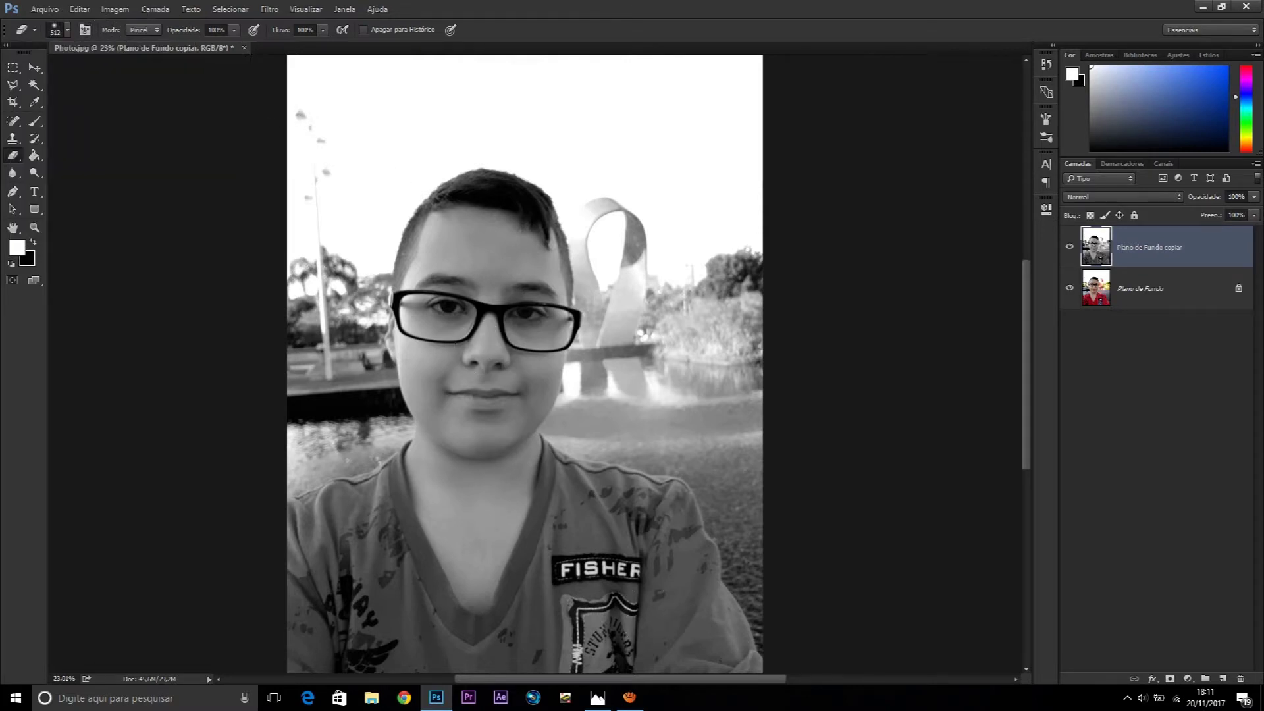
scroll(646, 614, up, 5)
scroll(692, 536, down, 2)
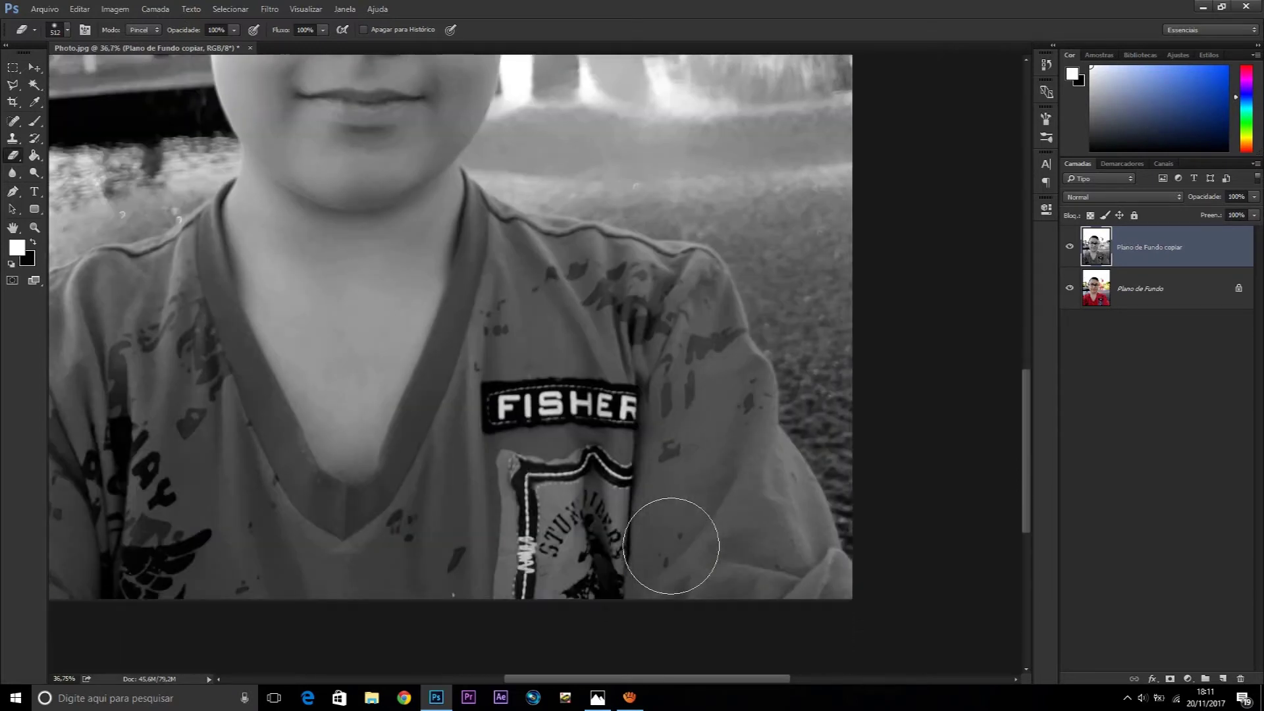
Erase the grey layer over the lower shirt, neck and right shoulder to reveal red
mouse_move(807, 578)
mouse_down()
mouse_move(177, 570)
mouse_move(428, 353)
mouse_move(460, 375)
mouse_move(378, 428)
mouse_move(460, 466)
mouse_move(147, 465)
mouse_move(252, 394)
mouse_up()
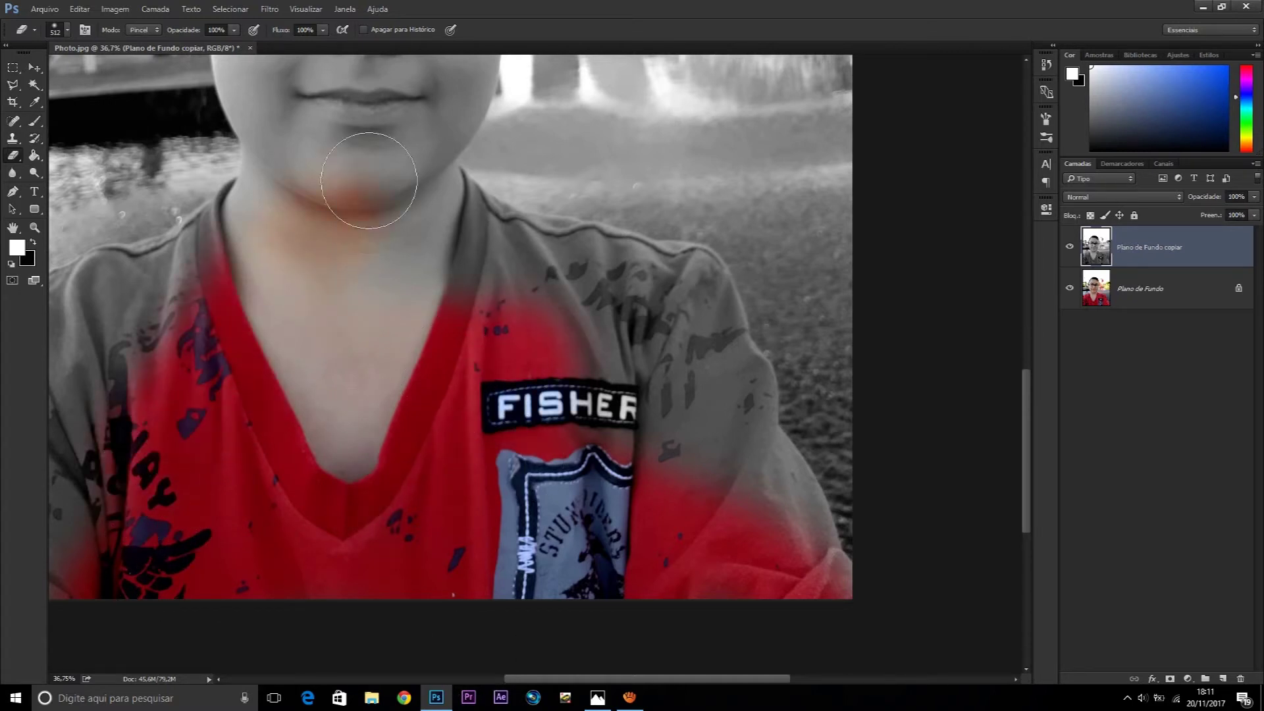
drag(373, 429, 381, 229)
key(ctrl+0)
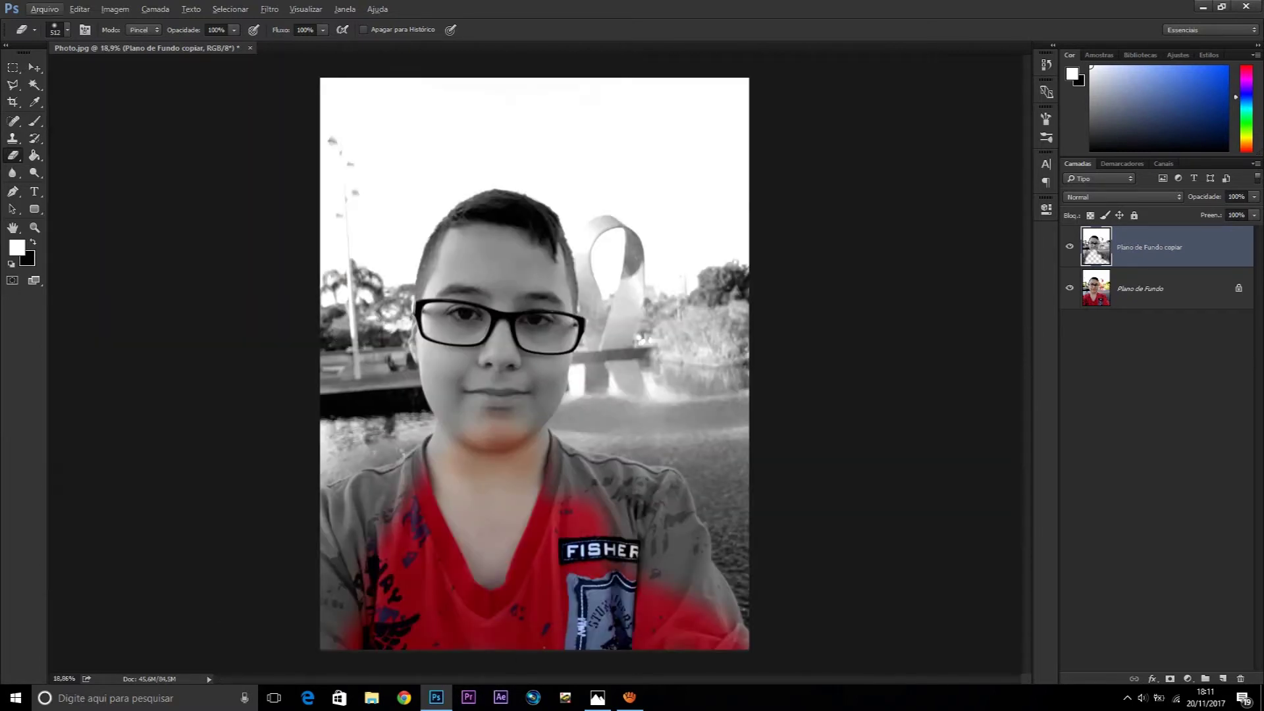
mouse_move(351, 627)
mouse_down()
mouse_move(344, 550)
mouse_move(395, 494)
mouse_up()
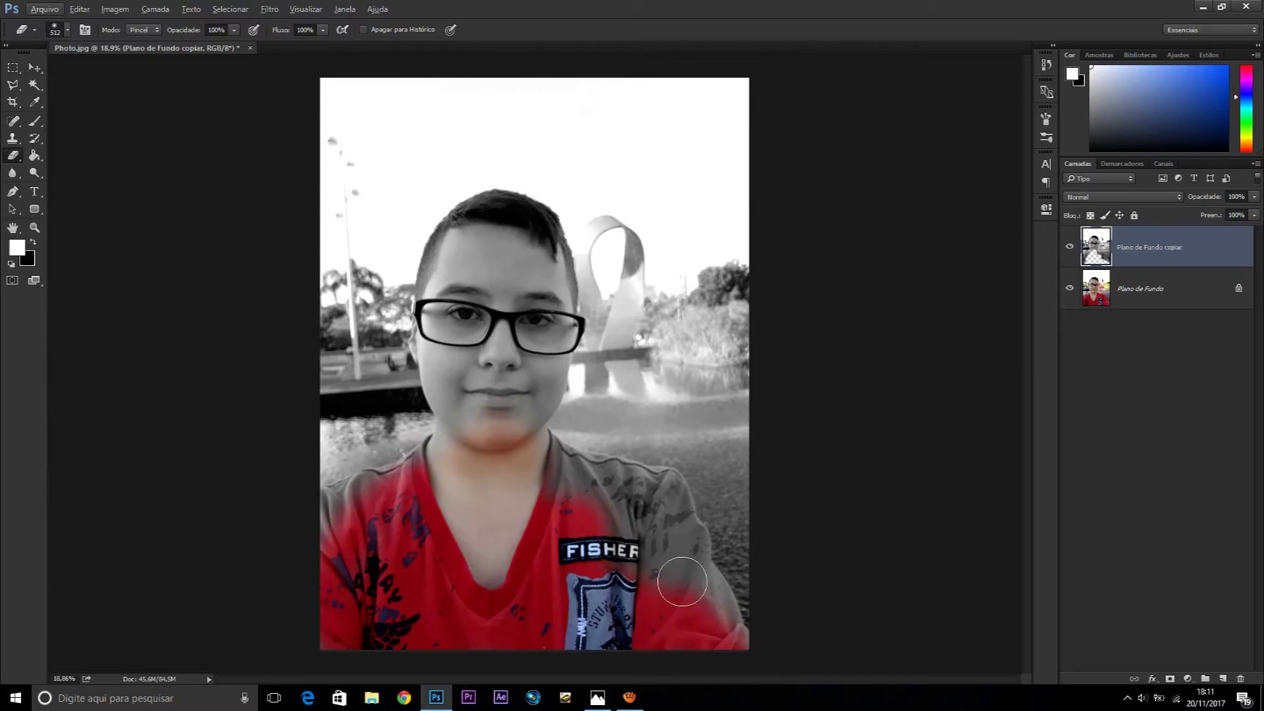
drag(682, 581, 542, 537)
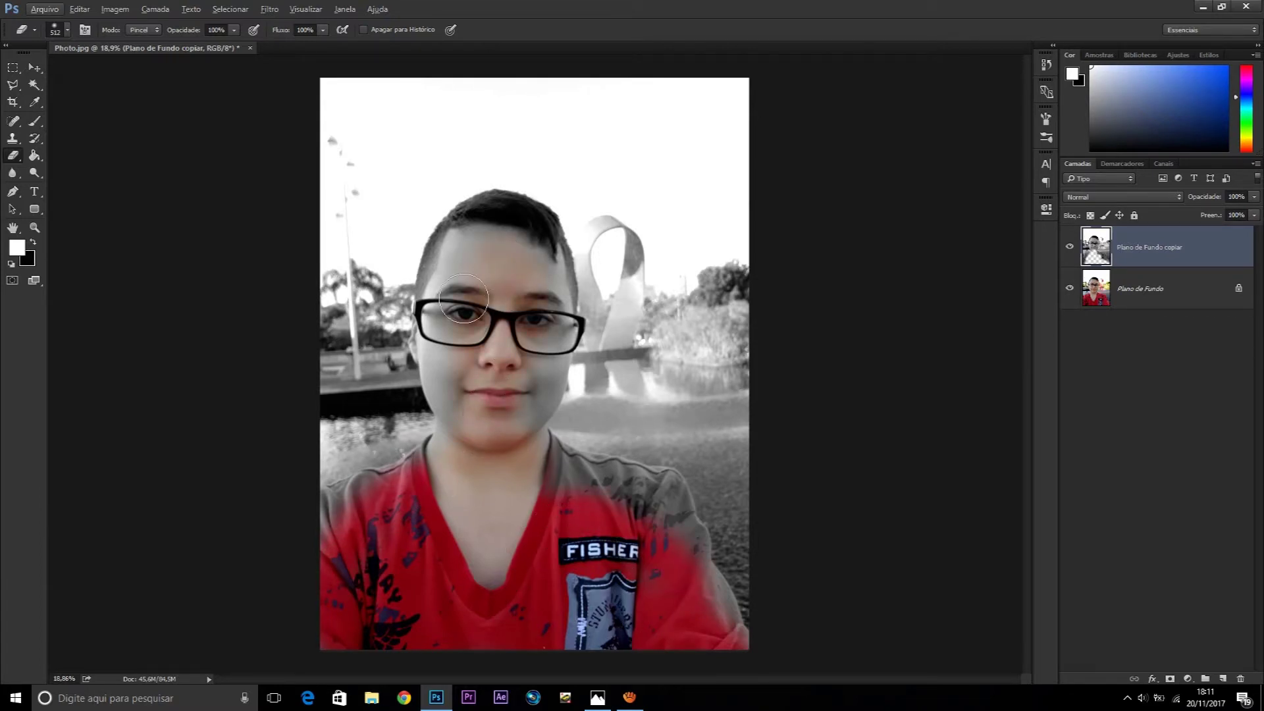
Reveal more red on the right shoulder, undoing the stroke that coloured the background
scroll(688, 502, up, 3)
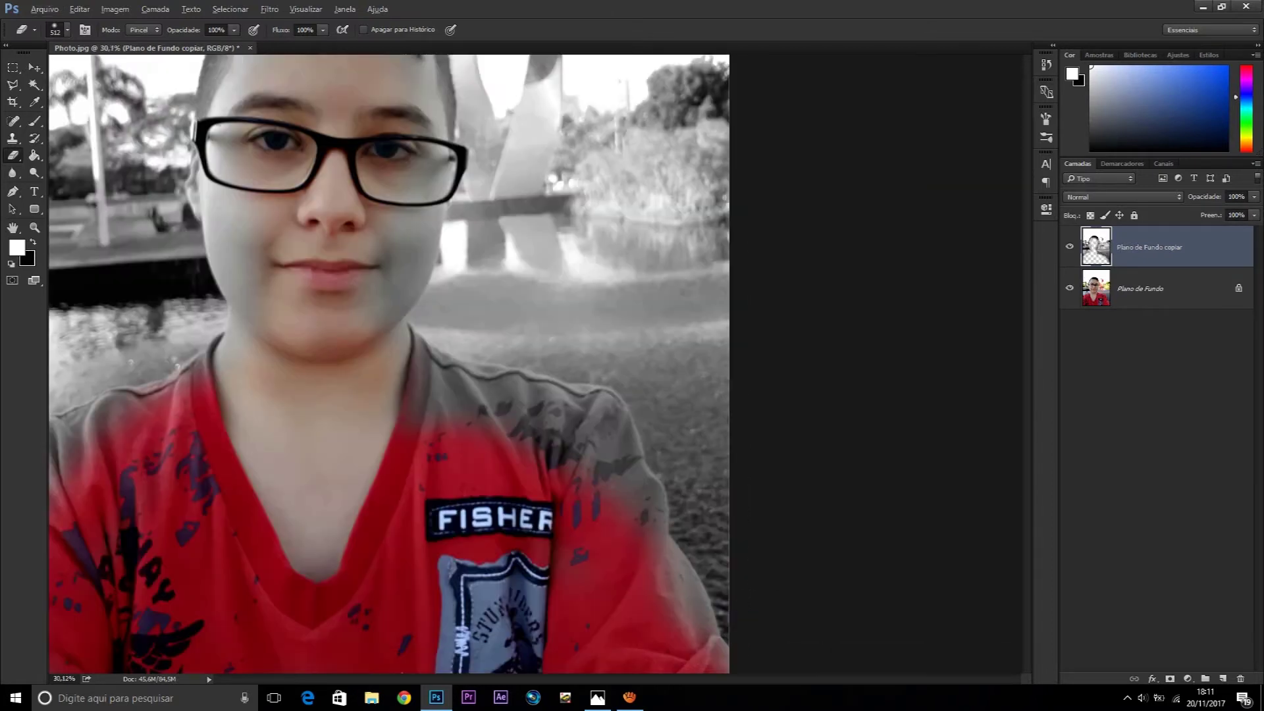
scroll(688, 502, up, 2)
scroll(688, 502, up, 2)
scroll(688, 502, down, 1)
mouse_move(688, 502)
mouse_down()
mouse_move(621, 547)
mouse_move(503, 304)
mouse_move(362, 249)
mouse_move(428, 226)
mouse_move(304, 213)
mouse_up()
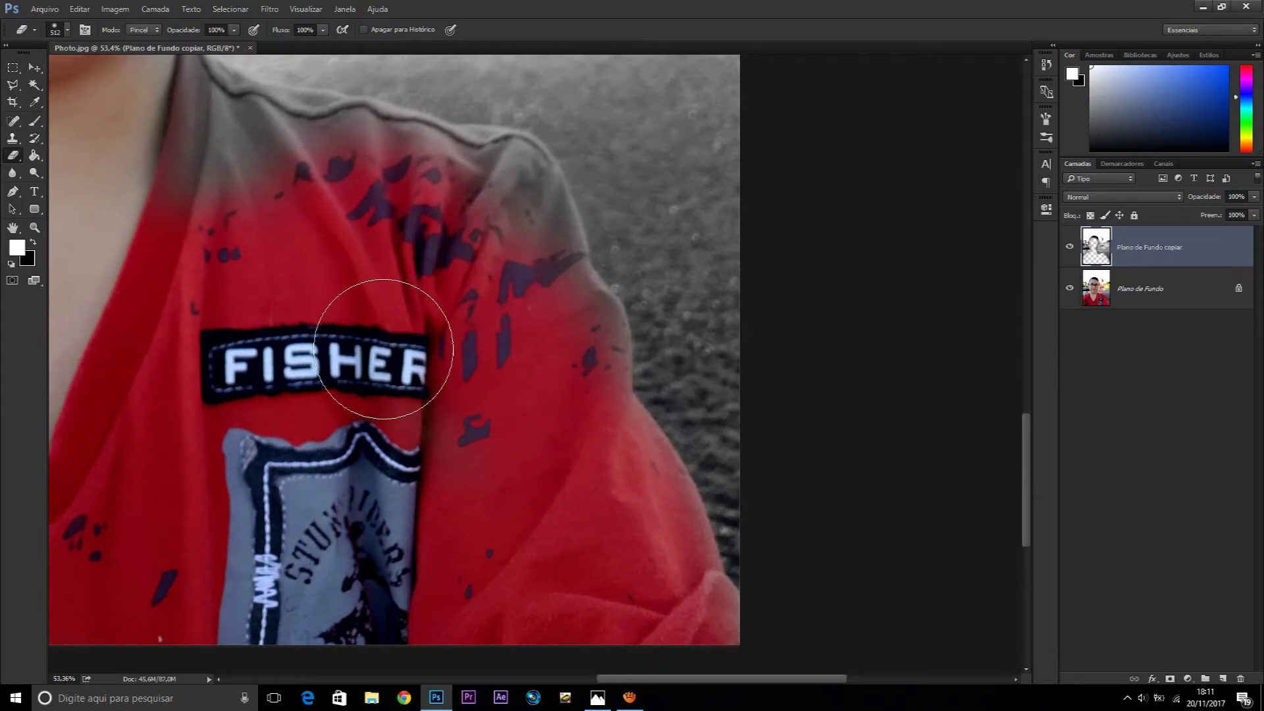
scroll(408, 363, up, 3)
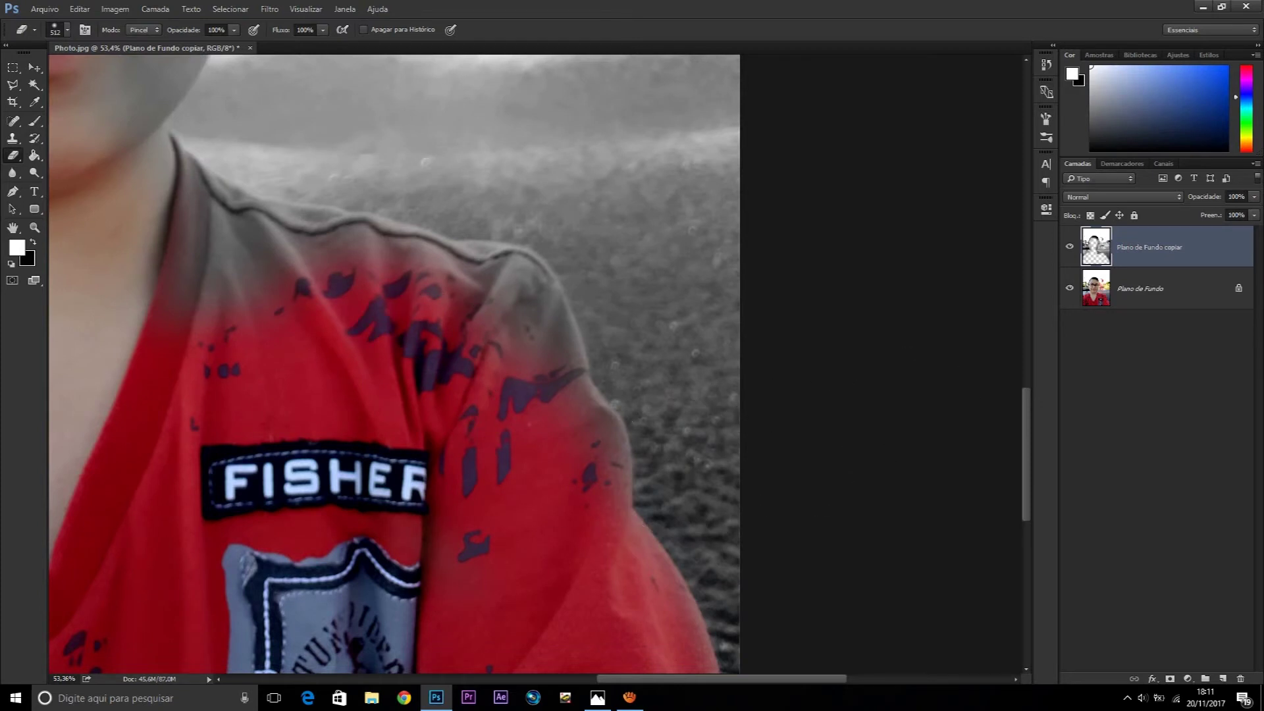
mouse_move(514, 296)
mouse_down()
mouse_move(677, 99)
mouse_move(239, 310)
mouse_move(593, 71)
mouse_move(372, 171)
mouse_up()
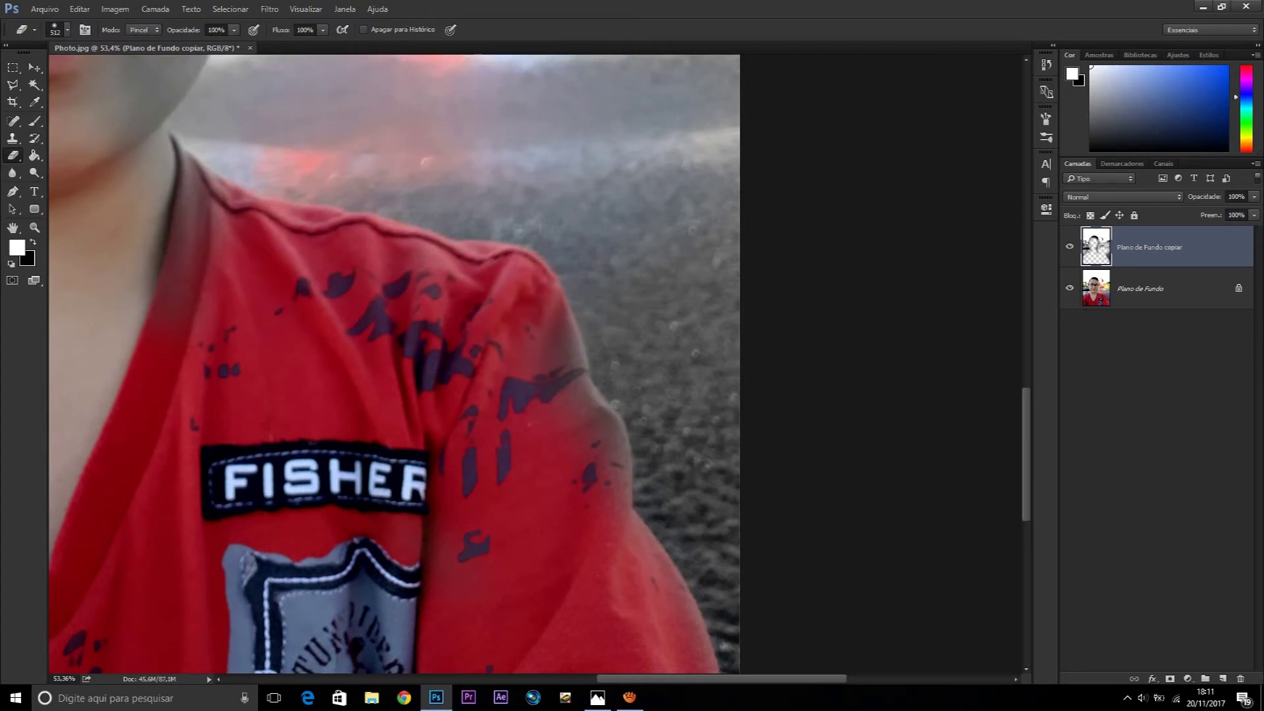
key(ctrl+z)
scroll(754, 336, down, 5)
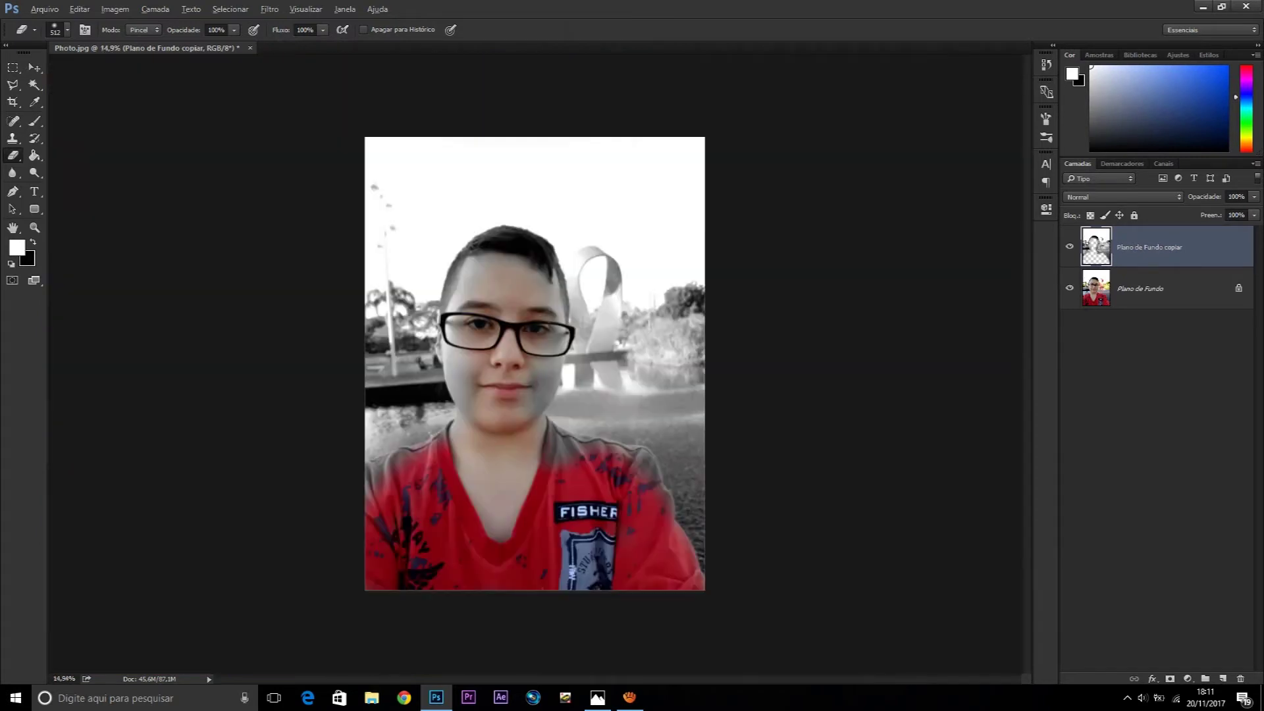
Erase beside the head, then undo the strokes that coloured the sculpture
scroll(754, 336, up, 2)
scroll(754, 336, up, 1)
scroll(754, 336, up, 1)
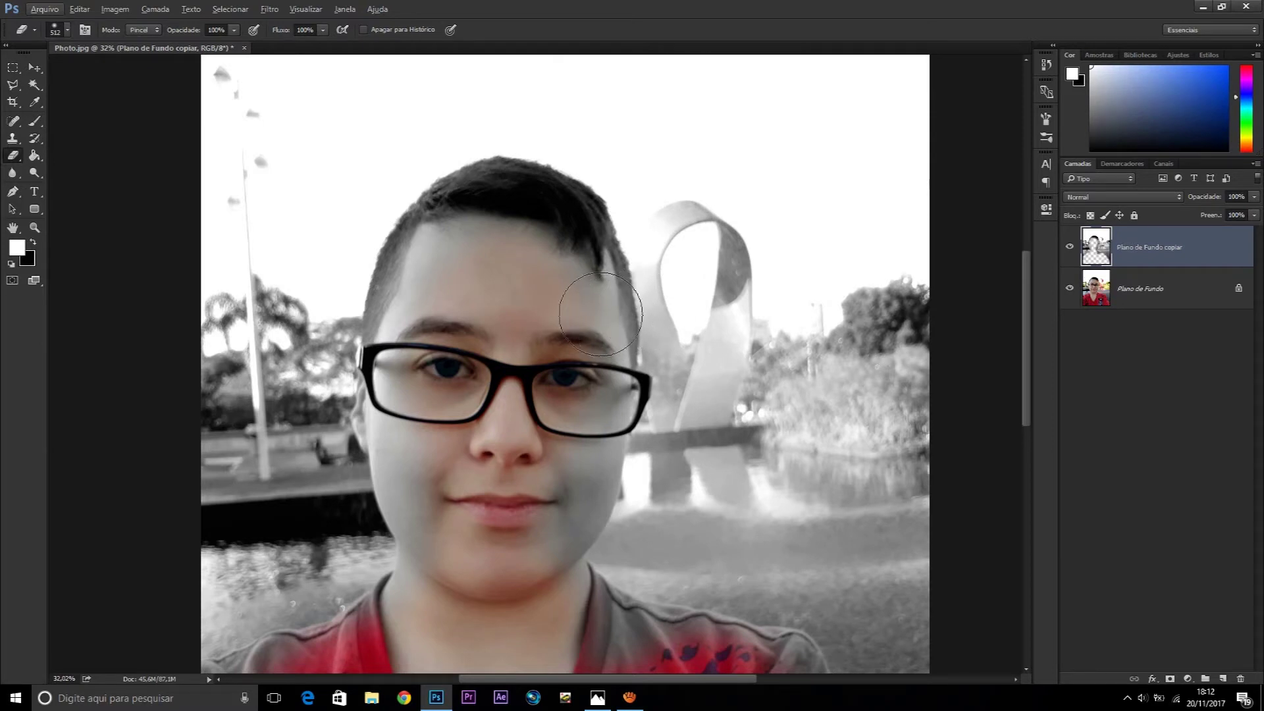
drag(684, 244, 737, 283)
mouse_move(692, 343)
mouse_down()
mouse_move(832, 453)
mouse_move(796, 408)
mouse_up()
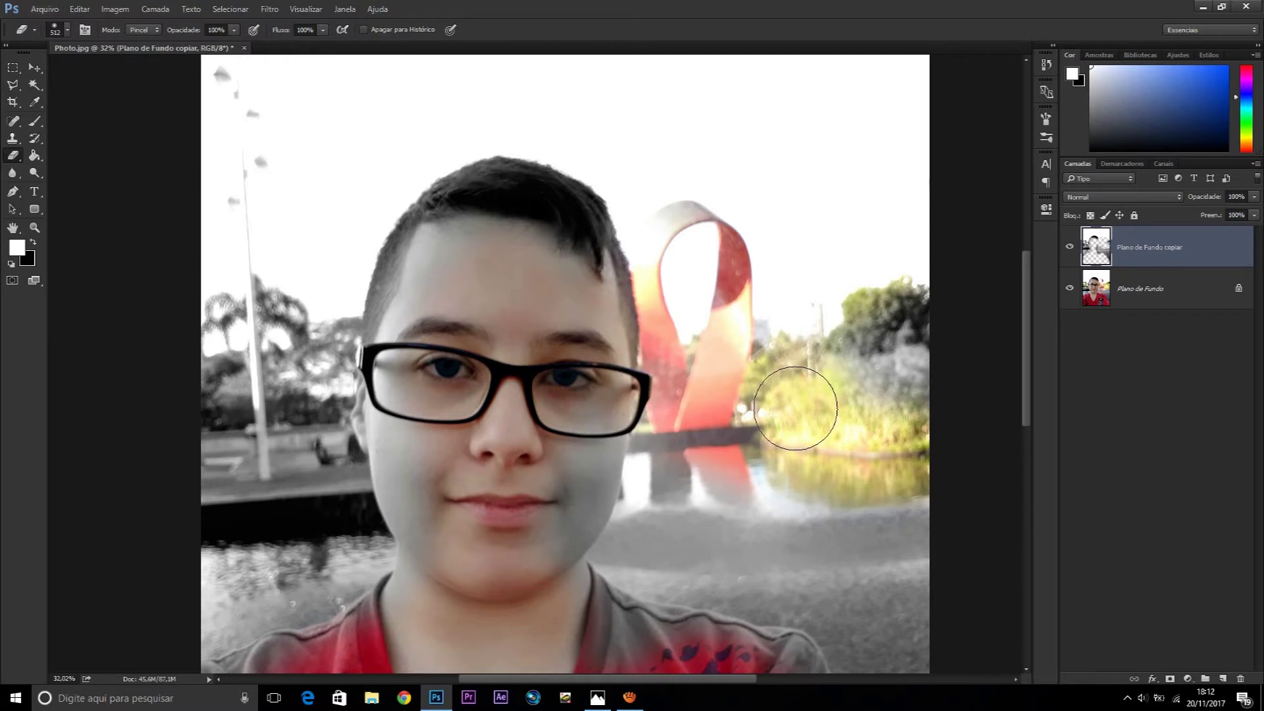
key(ctrl+z)
key(ctrl+minus)
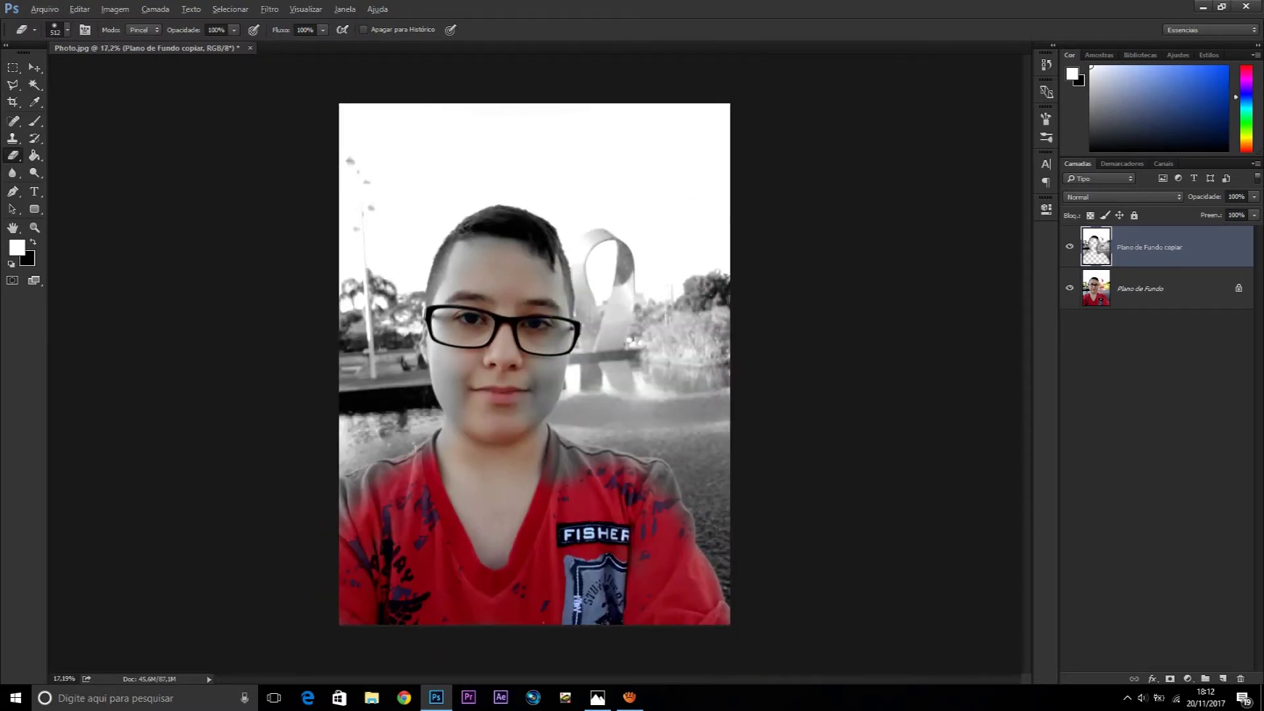
Erase beside the shoulder and undo it, comparing the background with and without
scroll(580, 520, up, 3)
scroll(593, 508, up, 1)
scroll(599, 487, down, 2)
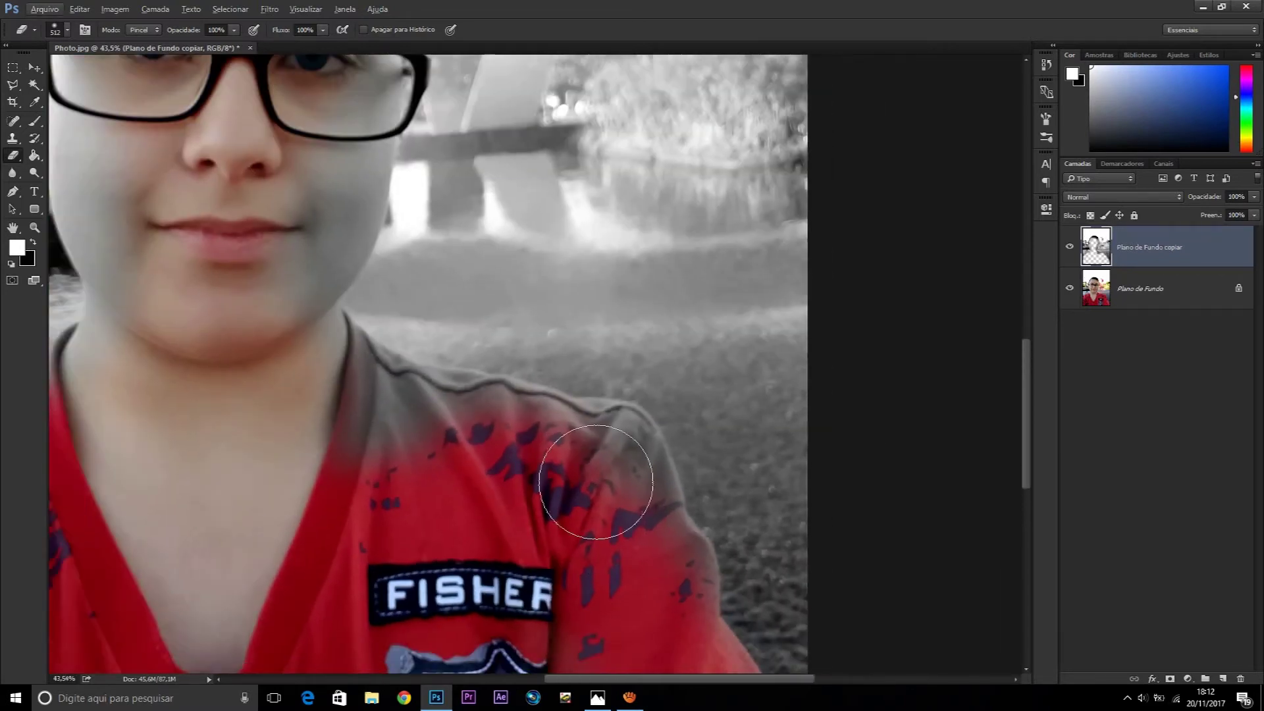
drag(447, 184, 689, 146)
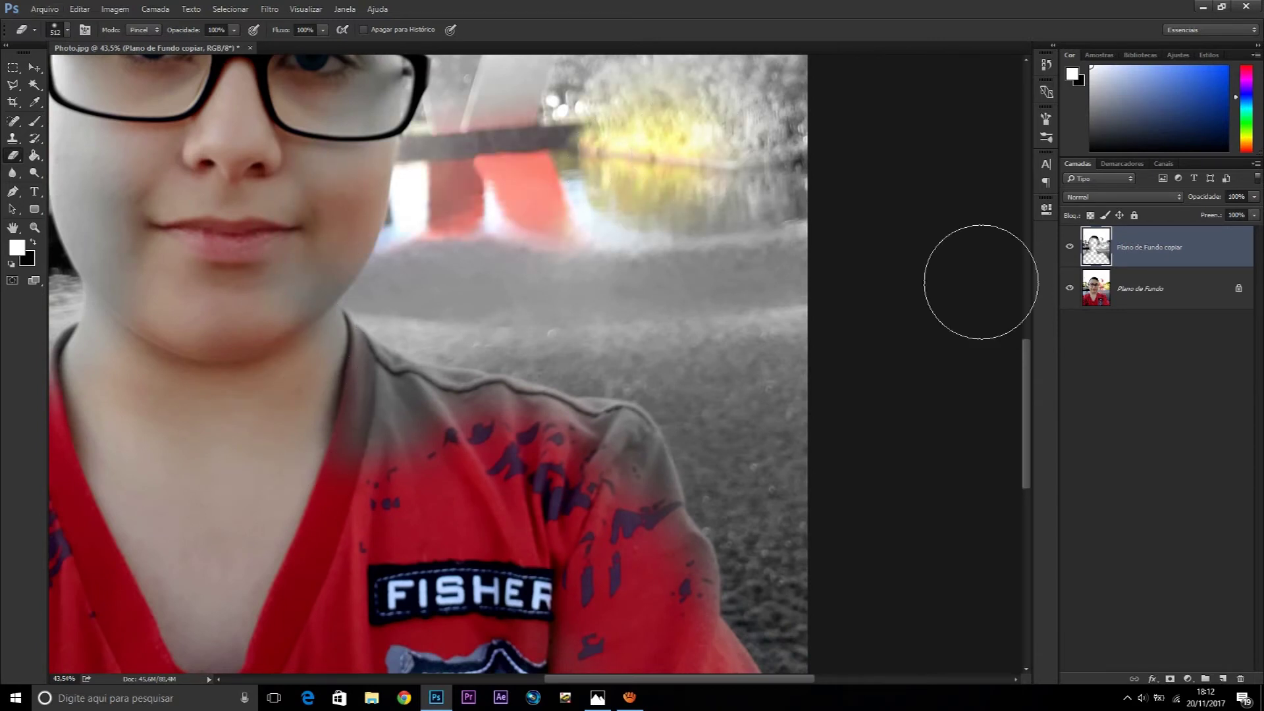
key(ctrl+z)
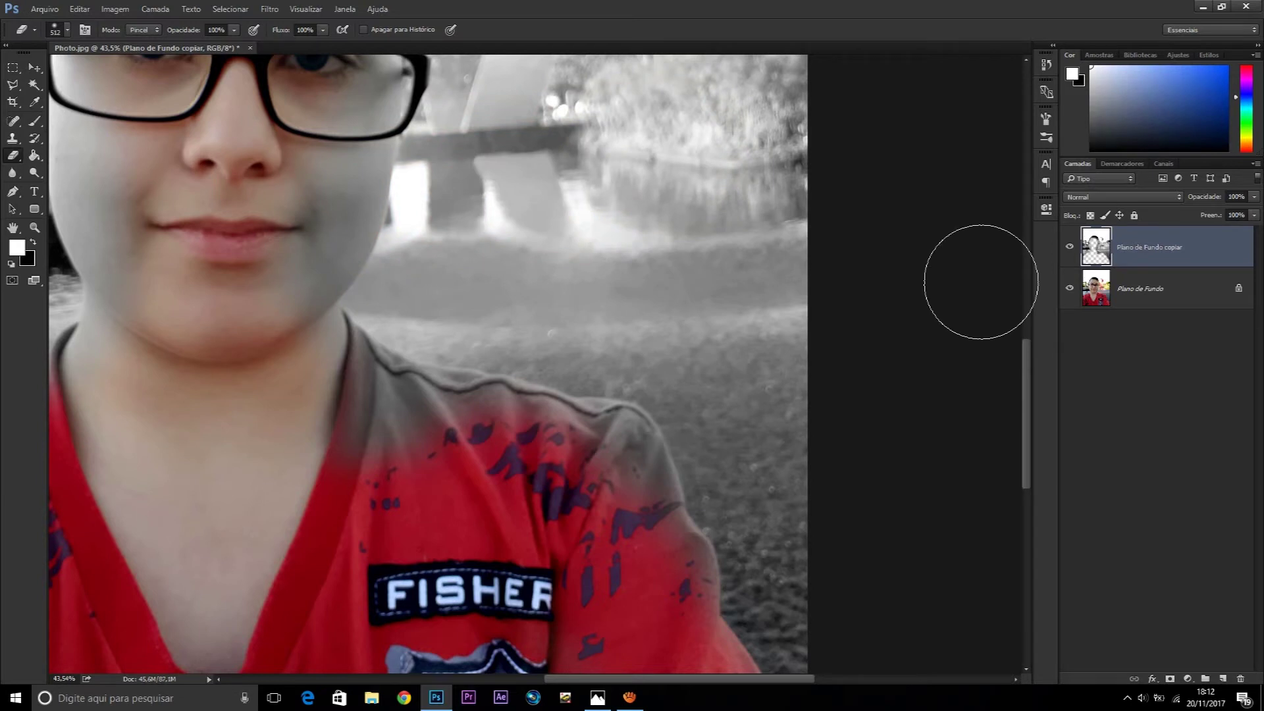
key(ctrl+z)
key(ctrl+z)
key(ctrl+z)
key(ctrl+z)
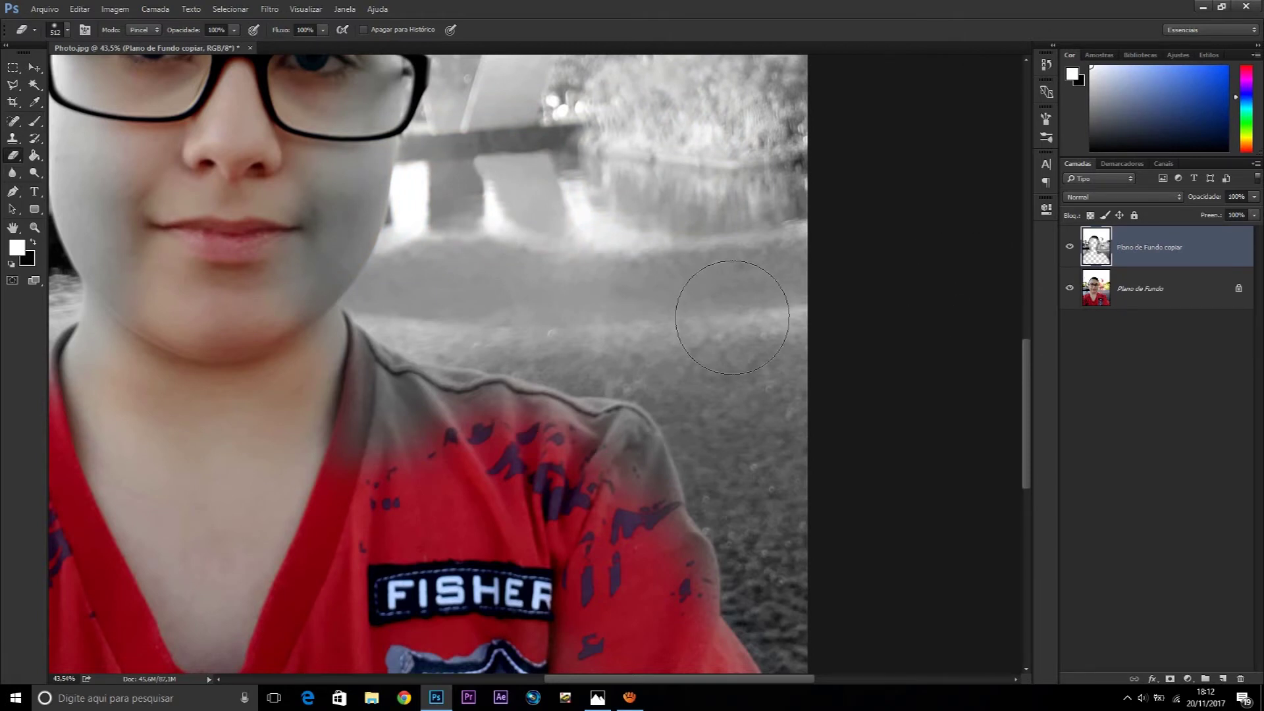
Reveal red on the right sleeve, upper shirt and shoulder
drag(658, 536, 637, 556)
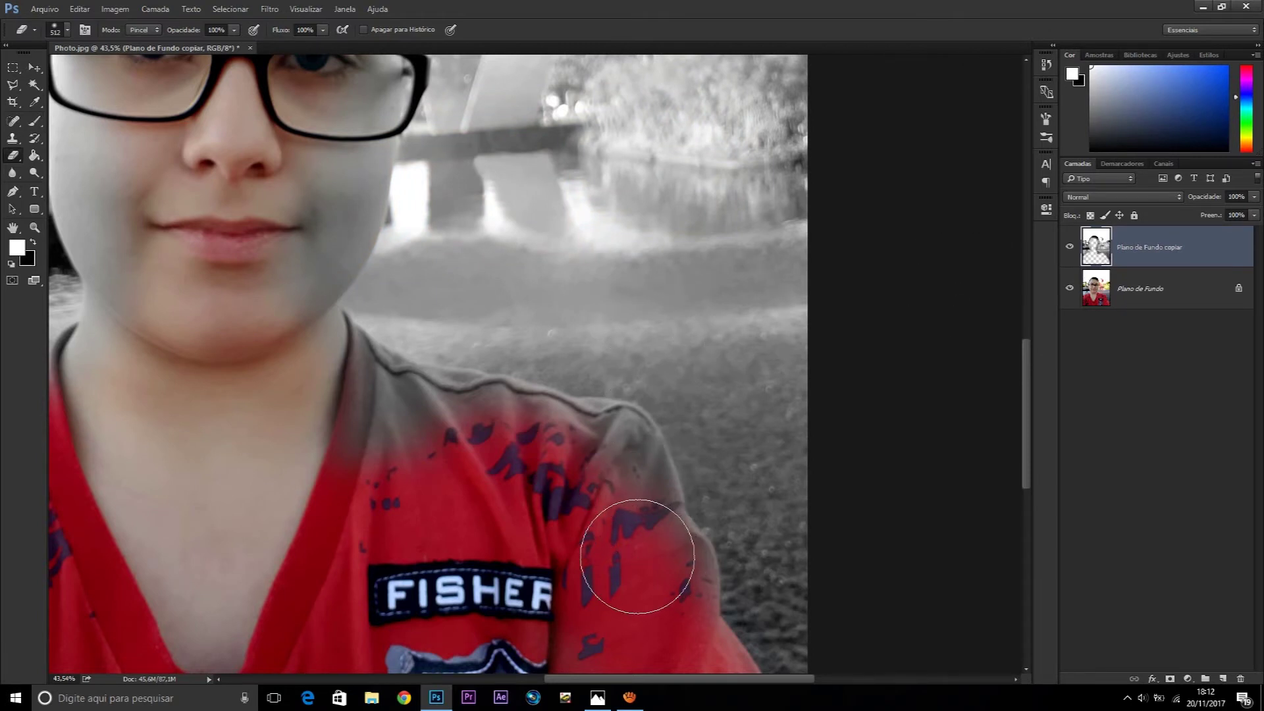
scroll(637, 556, up, 1)
scroll(637, 557, up, 1)
drag(568, 413, 591, 555)
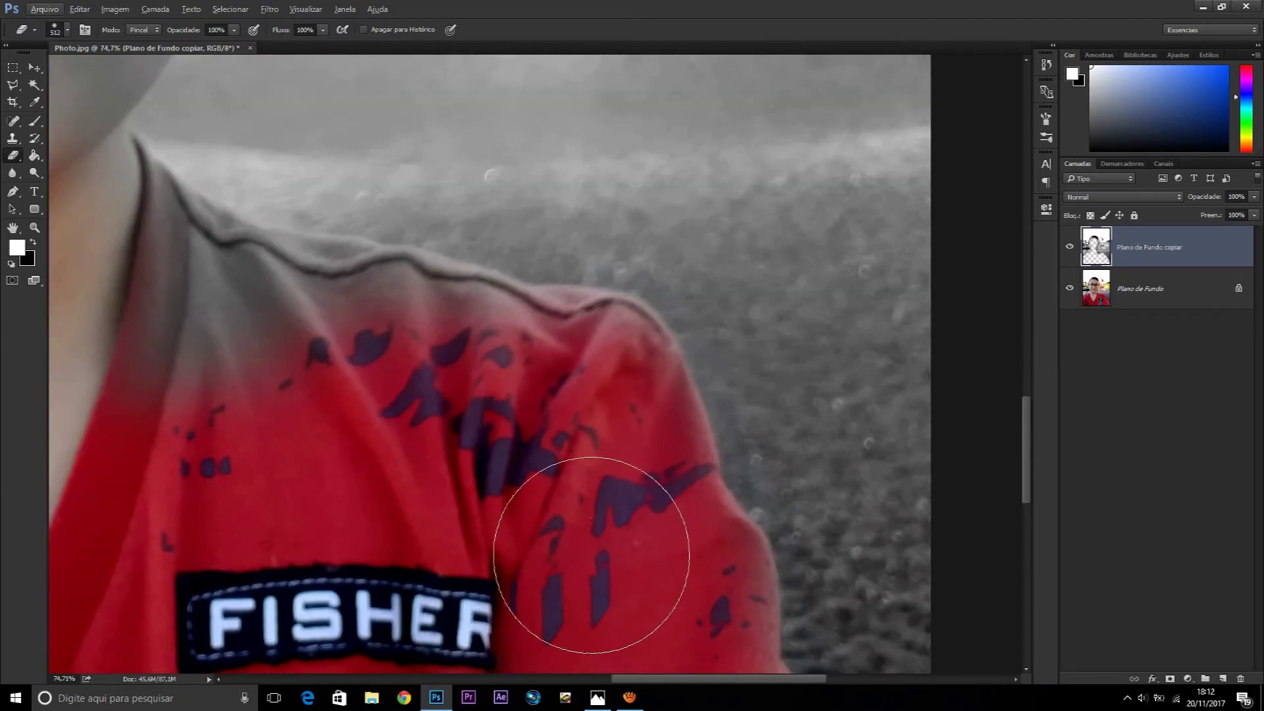
mouse_move(319, 389)
mouse_down()
mouse_move(396, 362)
mouse_move(530, 389)
mouse_move(502, 417)
mouse_move(257, 329)
mouse_move(584, 409)
mouse_move(587, 498)
mouse_move(389, 452)
mouse_move(334, 334)
mouse_move(485, 404)
mouse_move(499, 431)
mouse_up()
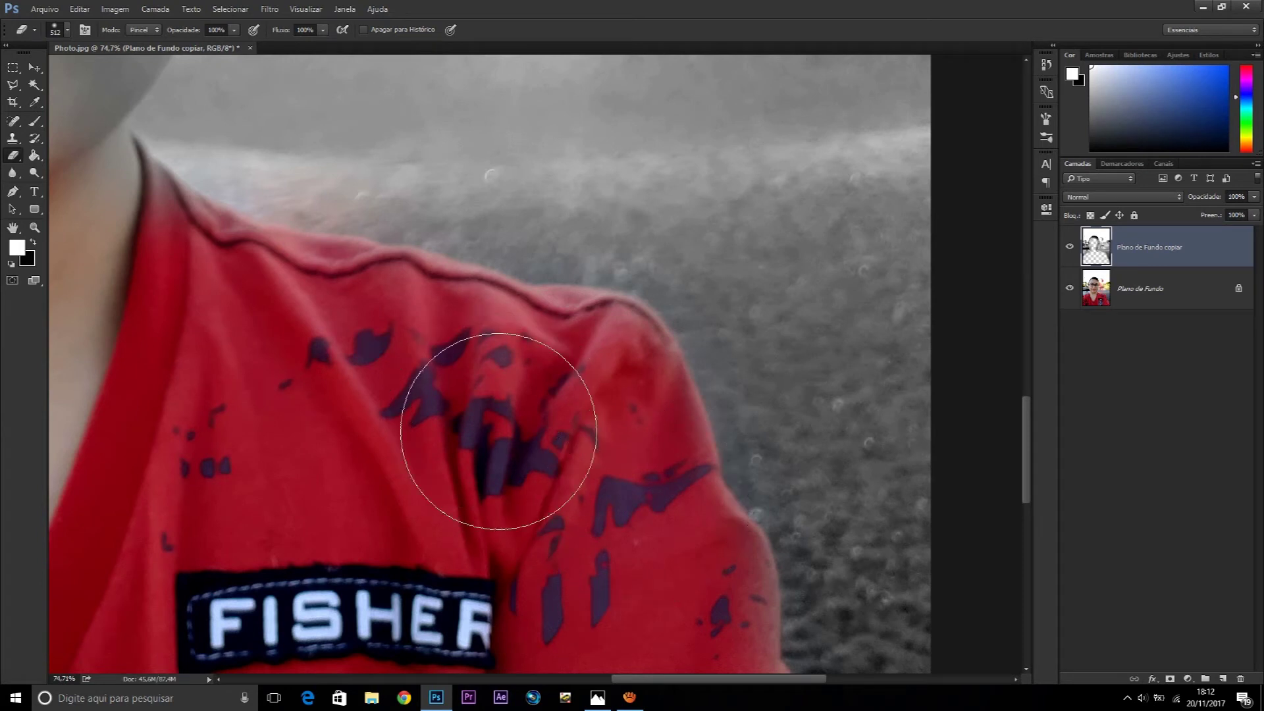
Reveal the red of the left shoulder and sleeve
scroll(204, 273, down, 2)
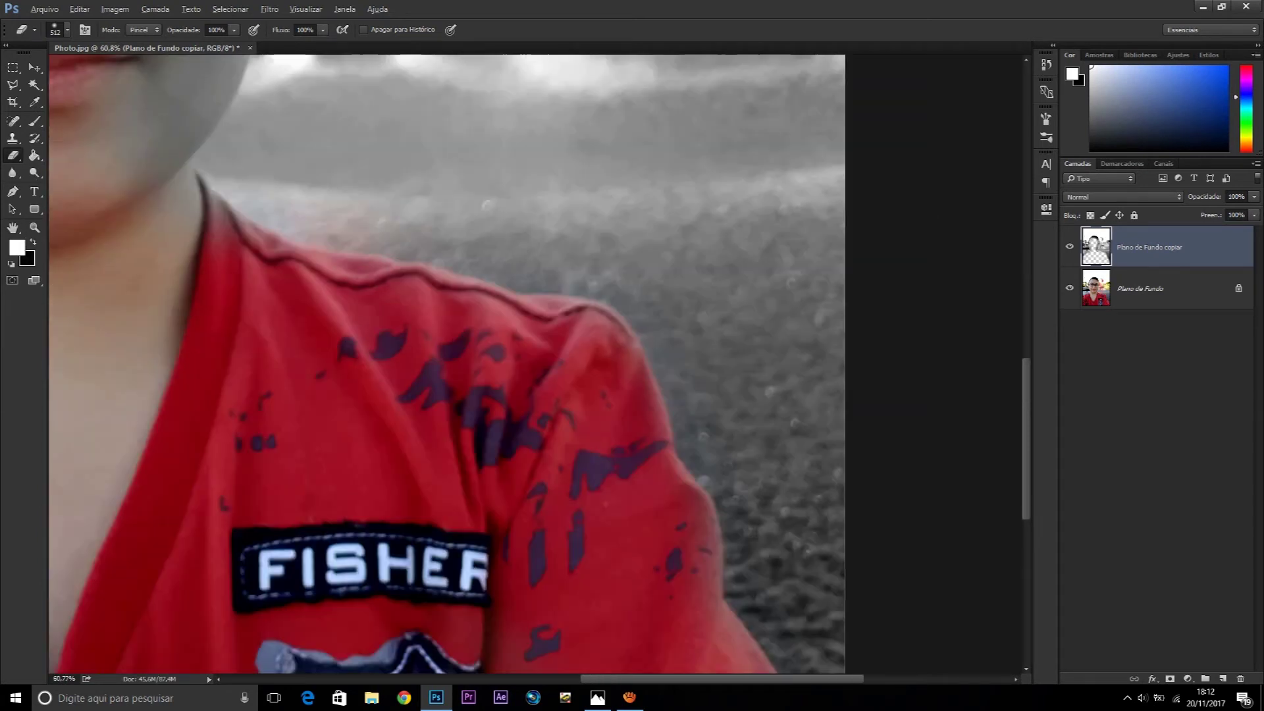
scroll(249, 324, down, 1)
scroll(248, 325, down, 1)
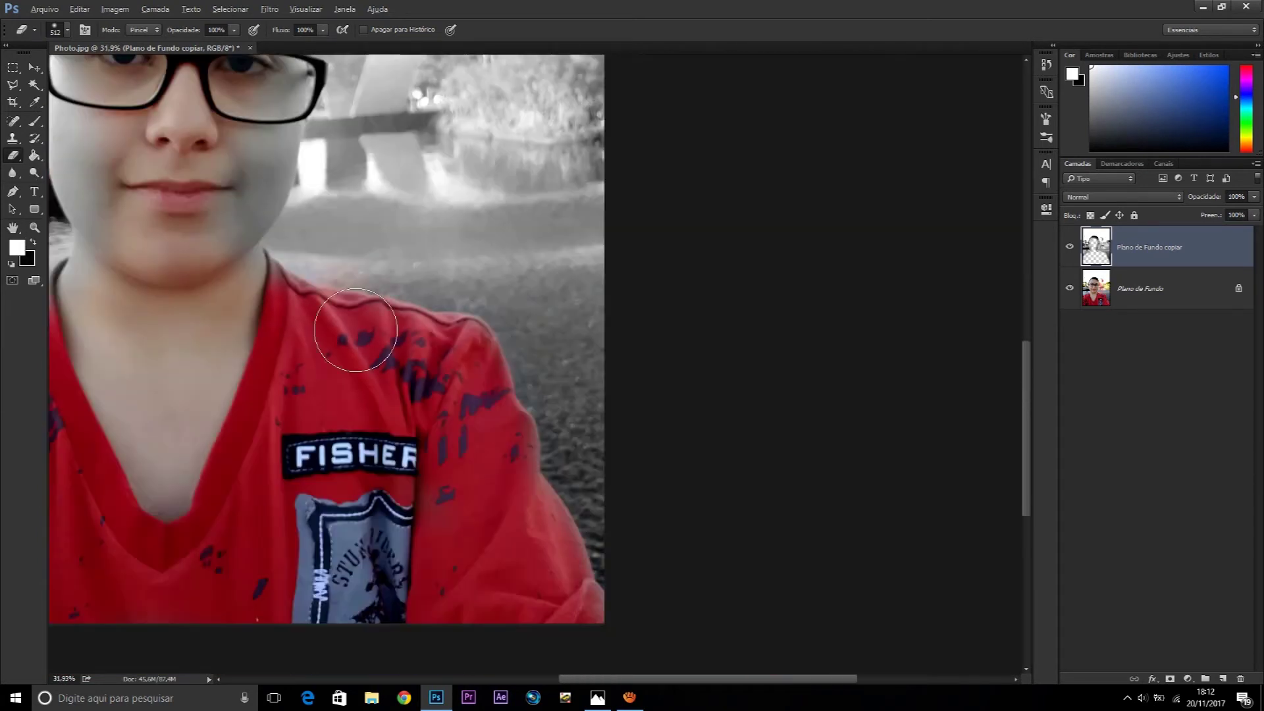
scroll(248, 325, down, 1)
scroll(320, 346, down, 1)
scroll(467, 512, up, 1)
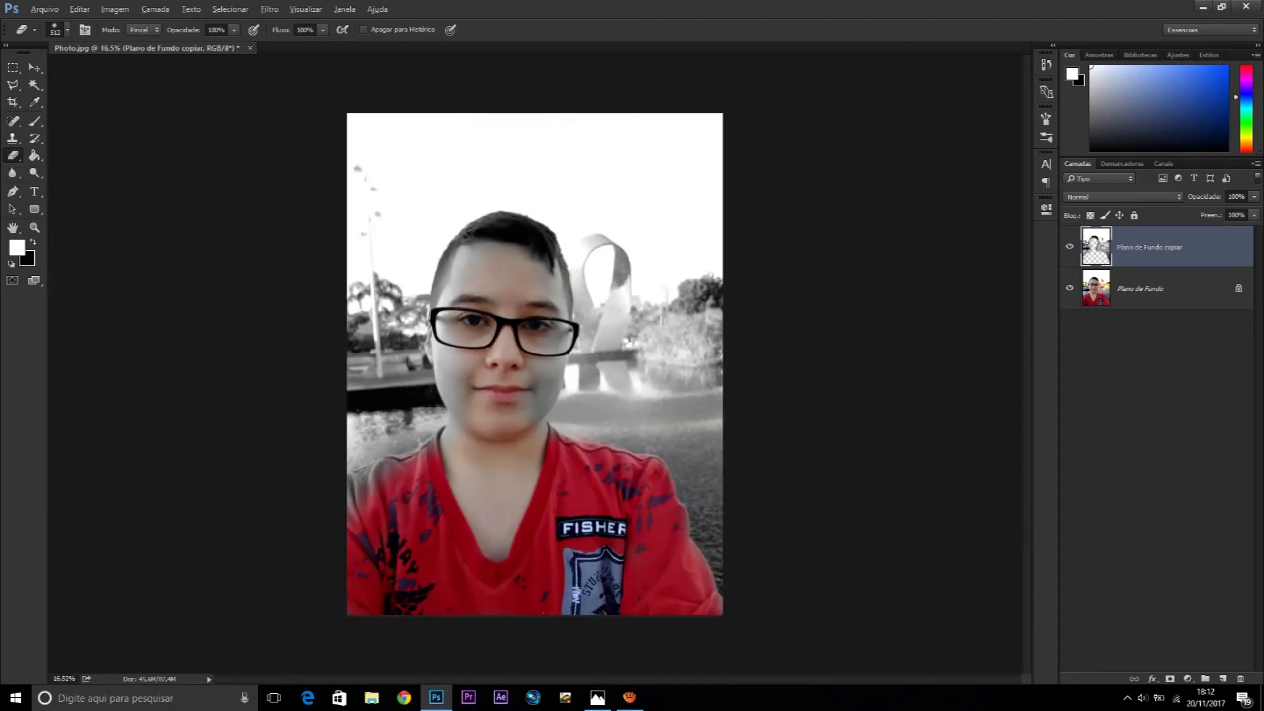
scroll(467, 513, up, 1)
scroll(467, 513, up, 2)
mouse_move(332, 524)
mouse_down()
mouse_move(226, 559)
mouse_move(248, 536)
mouse_move(410, 492)
mouse_up()
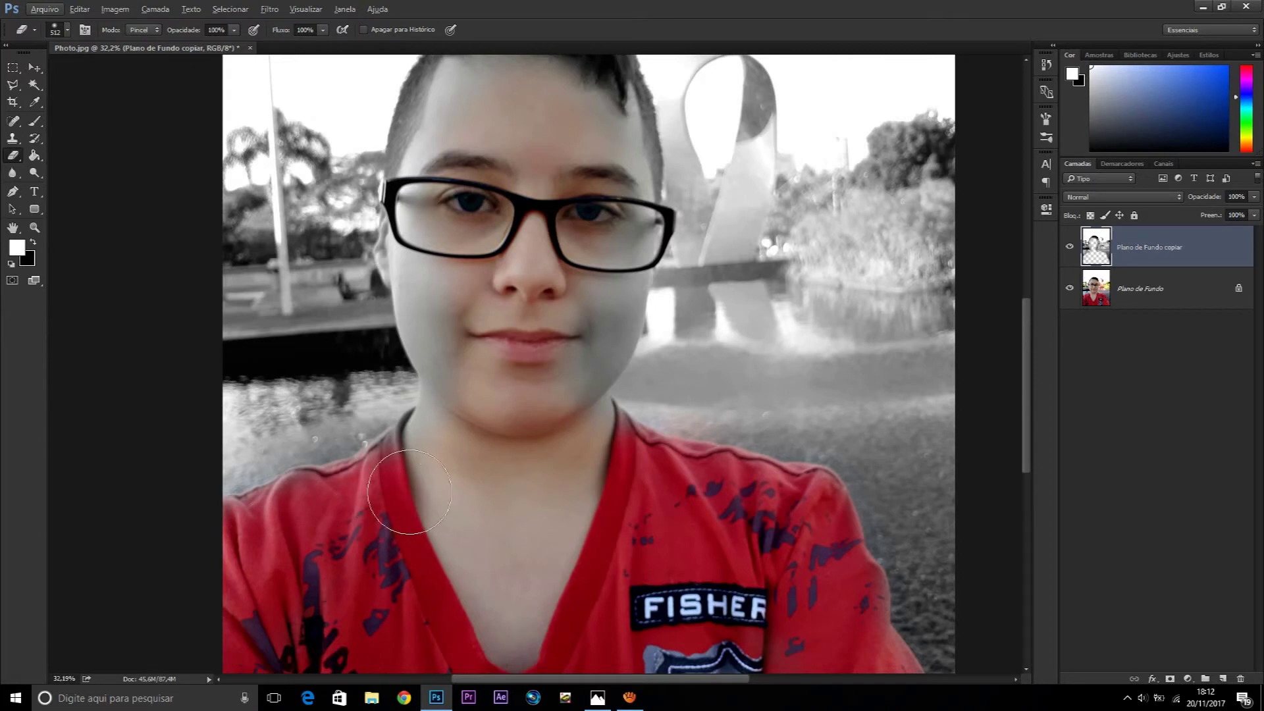
scroll(301, 526, up, 2)
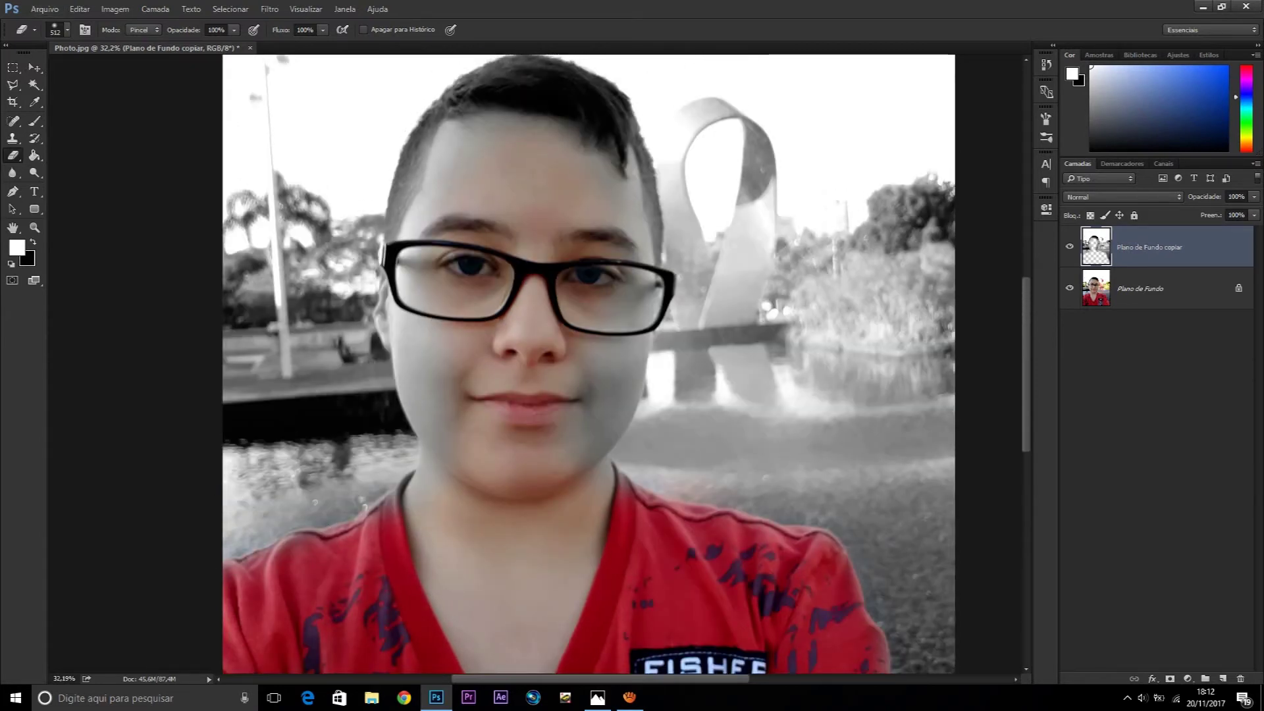
scroll(588, 365, up, 4)
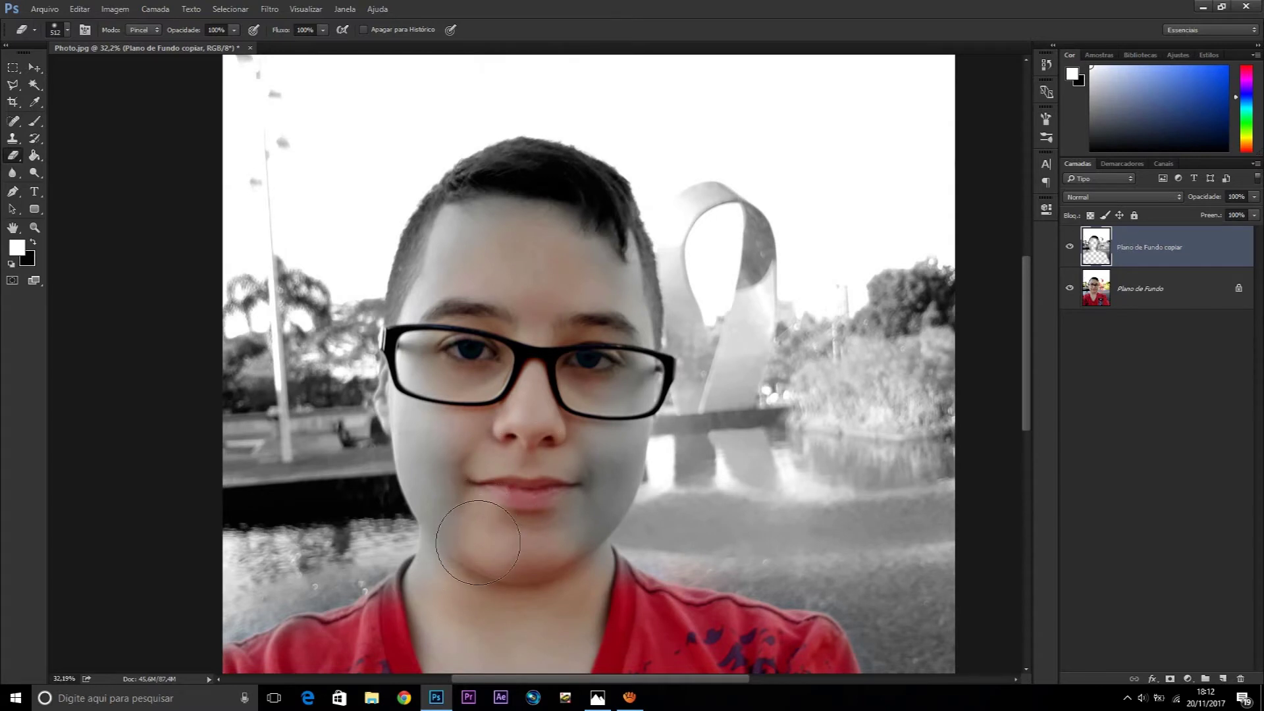
Reduce the eraser brush size from 323 px to 196 px
scroll(546, 423, up, 3)
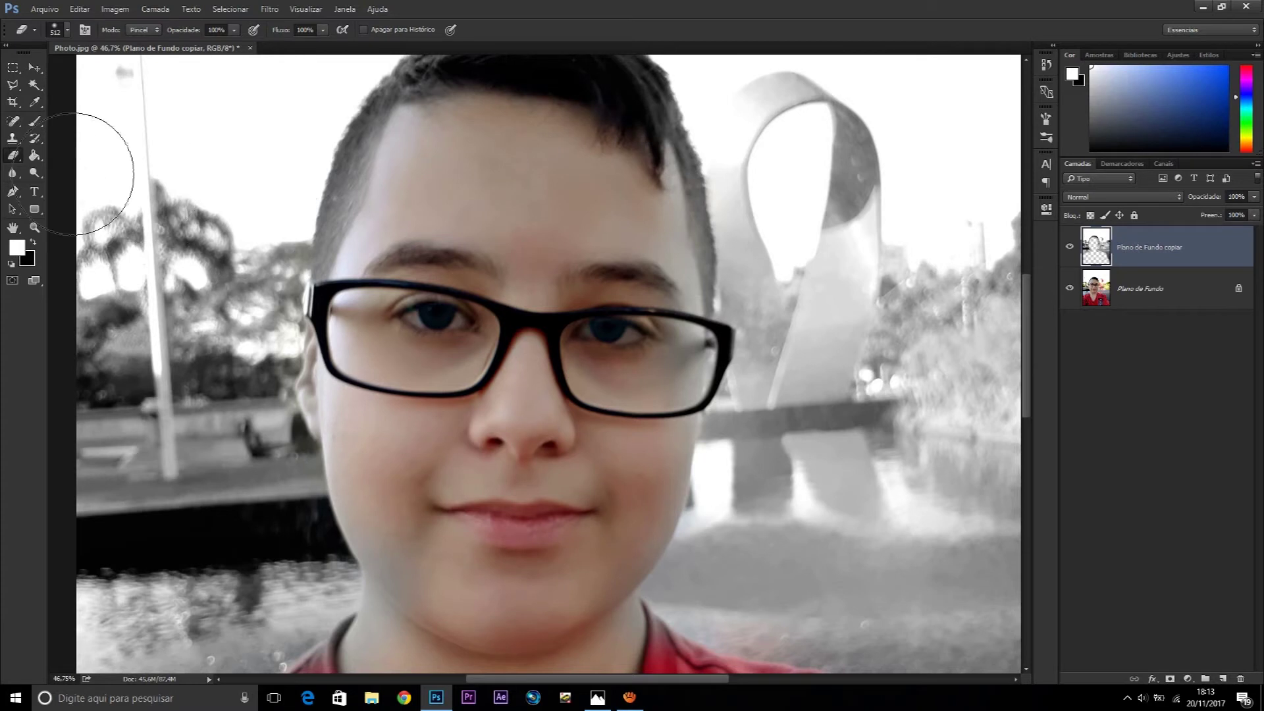
click(60, 27)
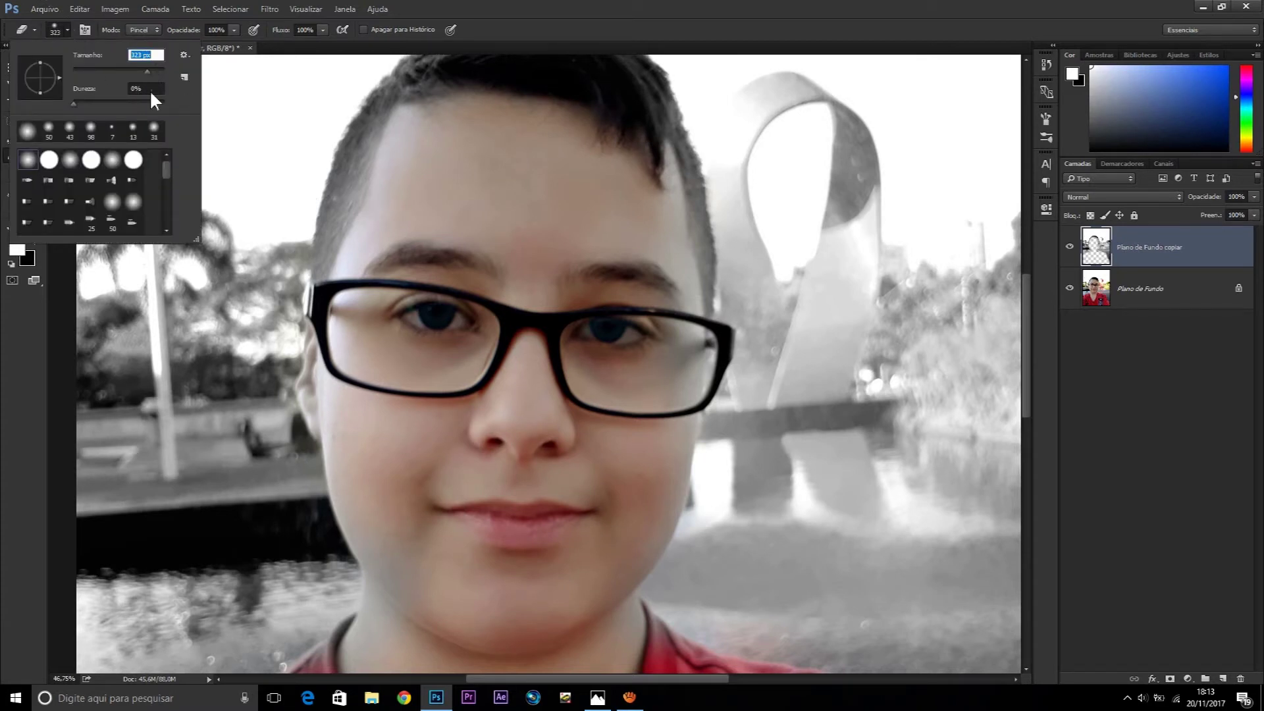
drag(146, 73, 139, 70)
click(64, 31)
scroll(467, 536, down, 2)
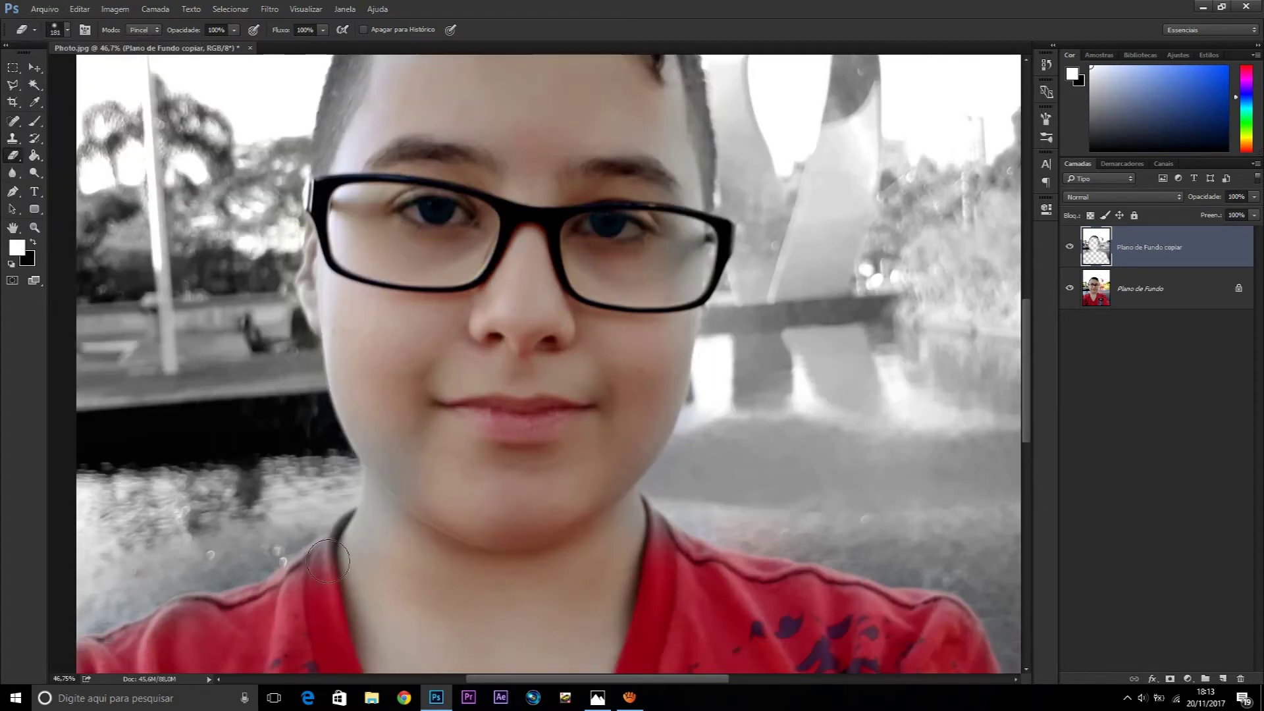
Zoom around the photo to inspect the shirt, neck and background edges
scroll(324, 578, up, 2)
scroll(333, 578, up, 2)
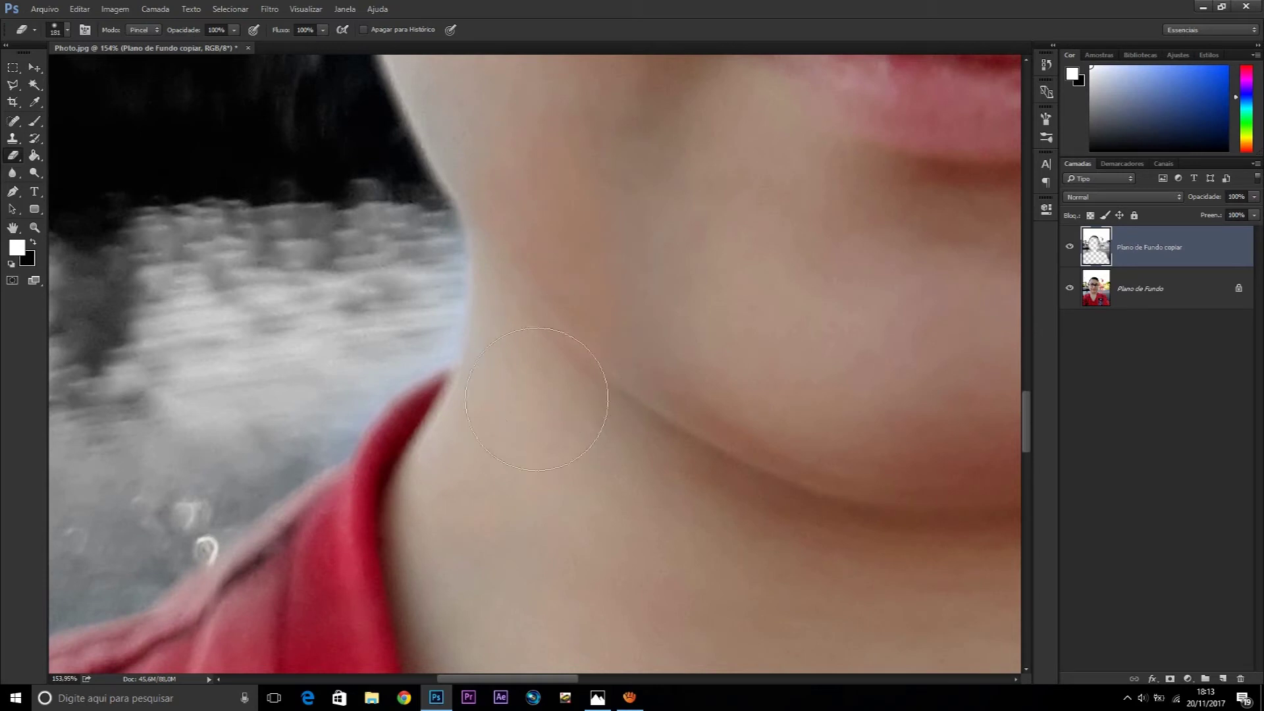
scroll(442, 484, down, 2)
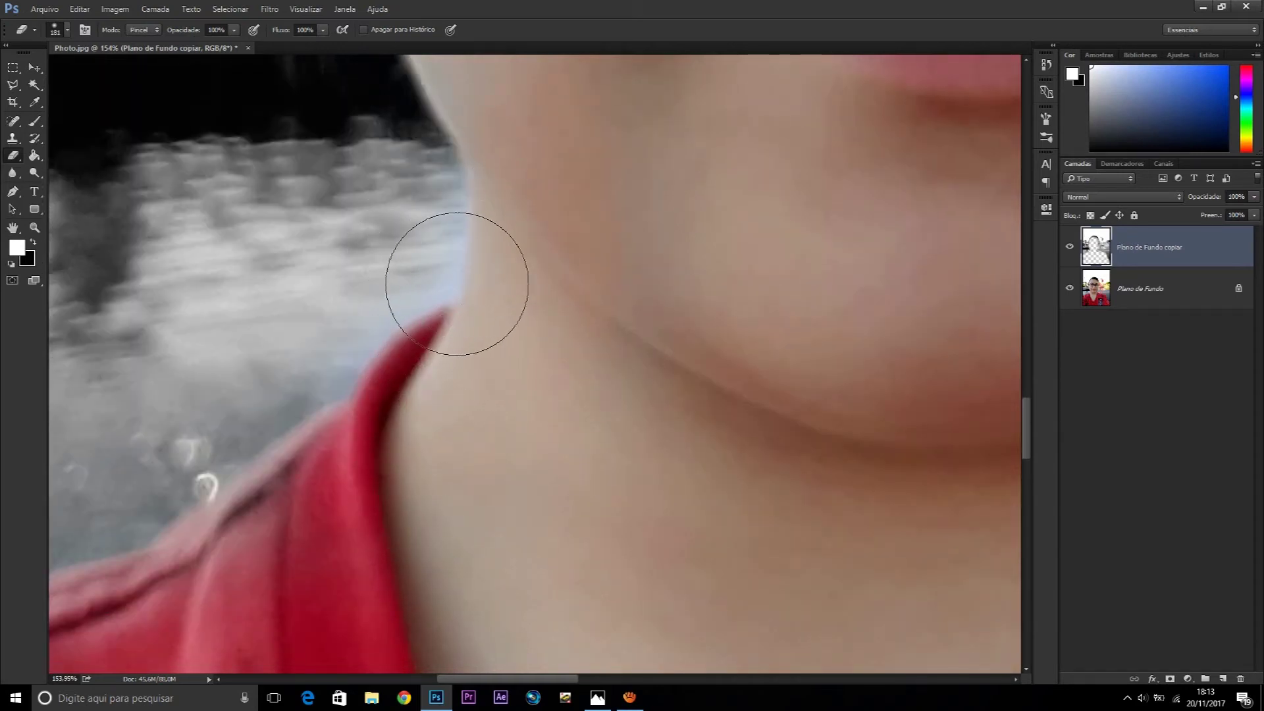
scroll(455, 283, down, 3)
scroll(487, 316, down, 3)
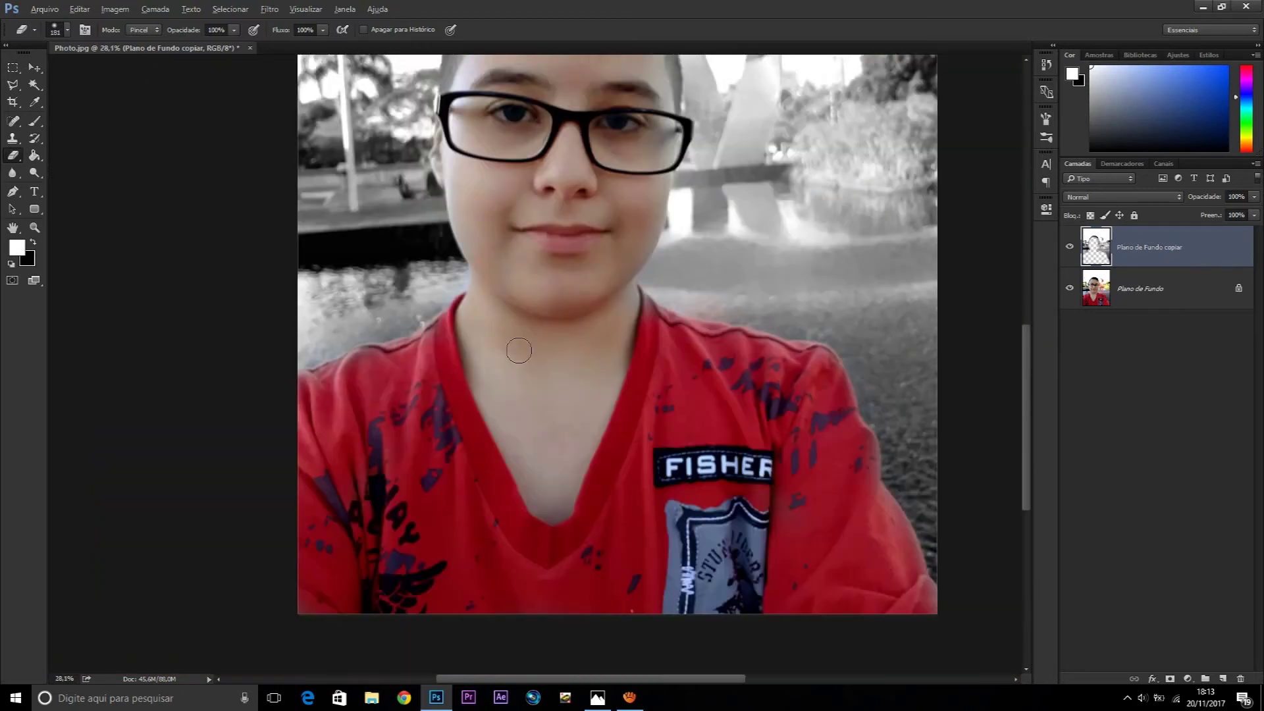
scroll(517, 349, down, 2)
scroll(407, 426, up, 3)
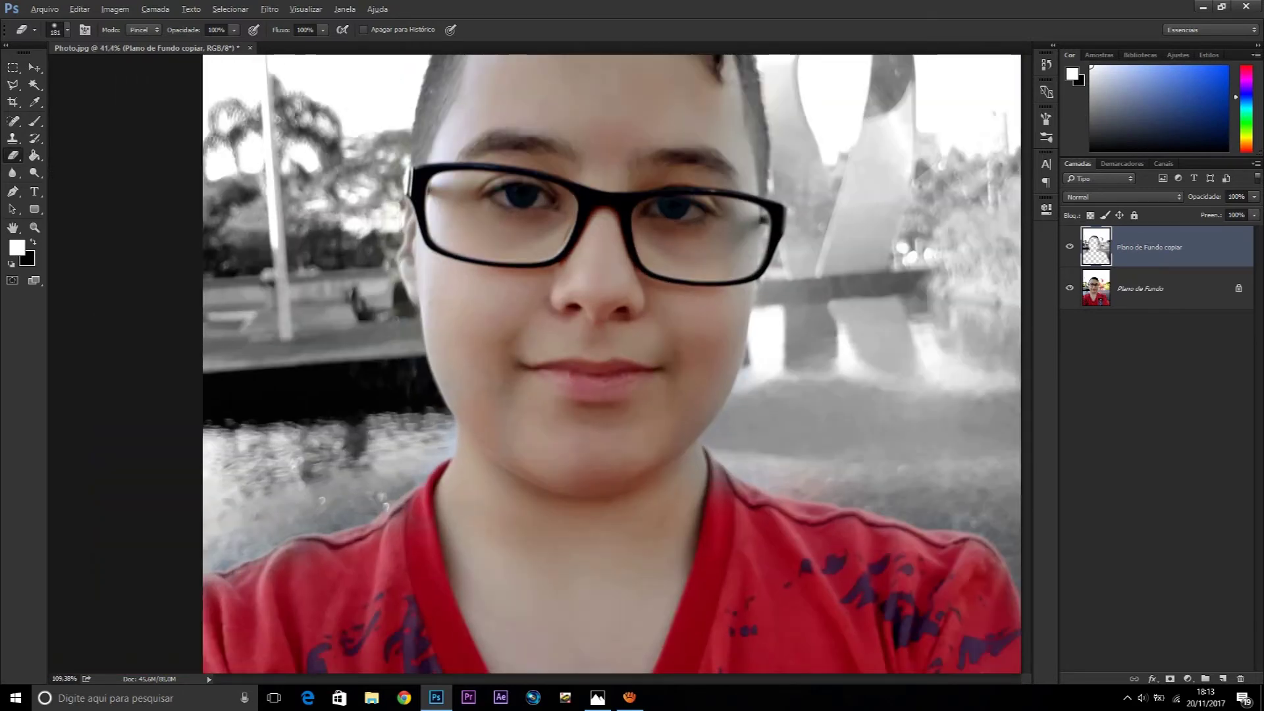
scroll(407, 425, up, 3)
scroll(588, 447, down, 1)
scroll(587, 451, down, 2)
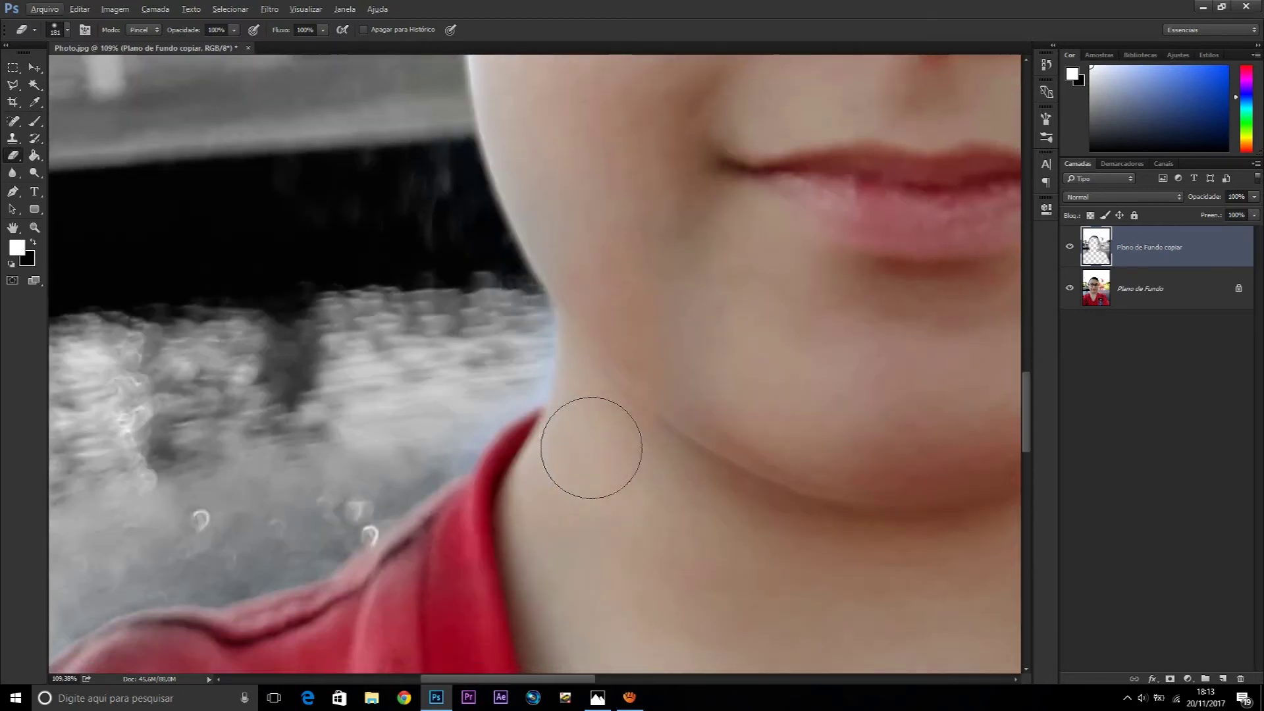
scroll(588, 452, down, 2)
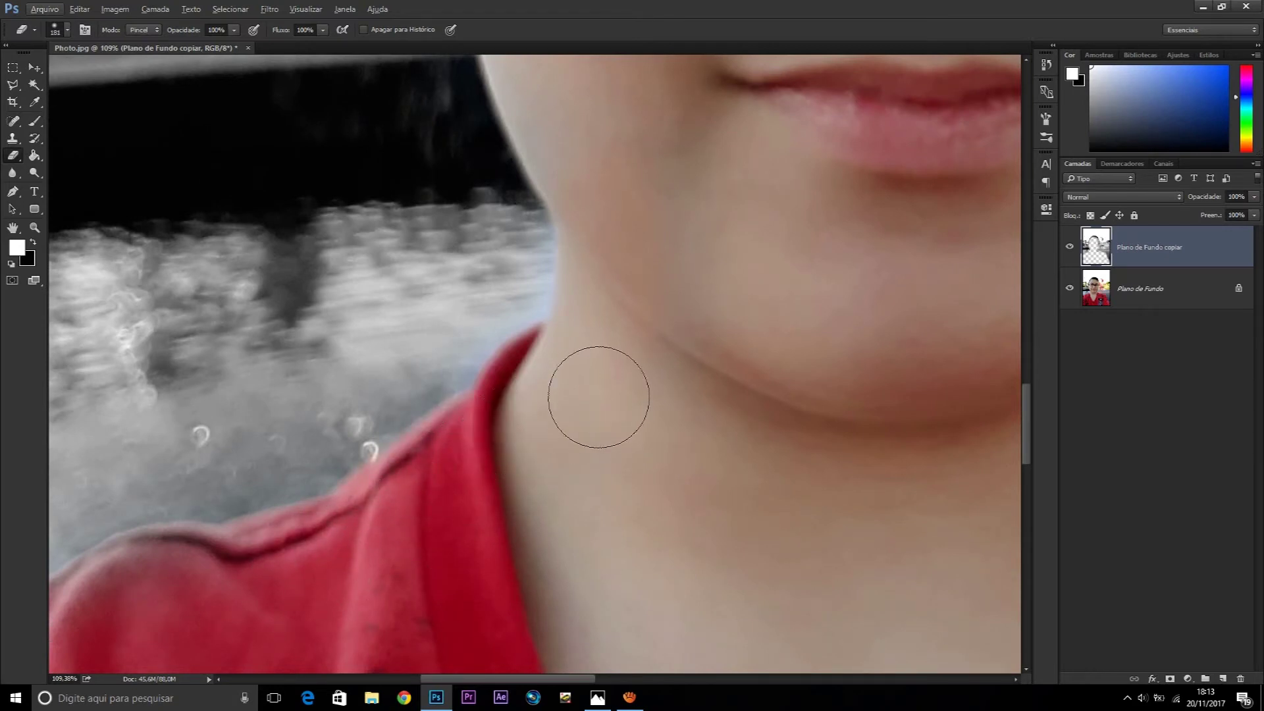
scroll(596, 395, down, 1)
scroll(596, 395, down, 2)
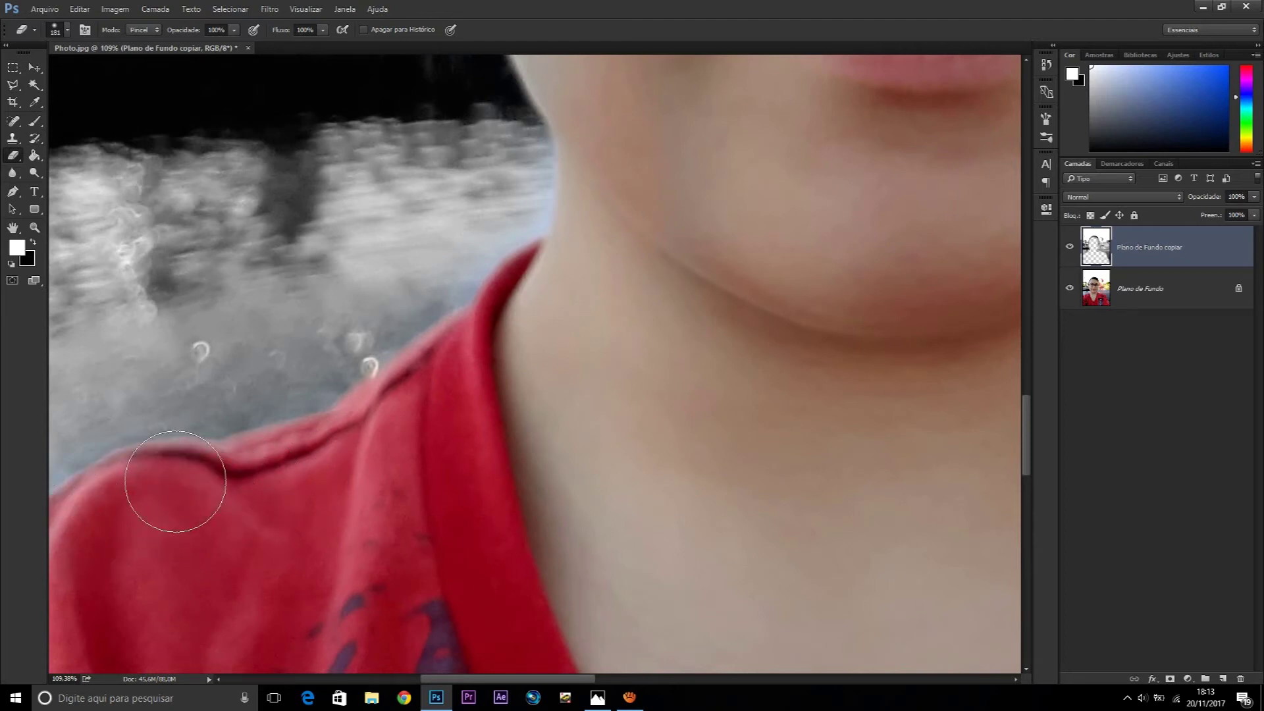
scroll(212, 502, down, 2)
scroll(212, 502, down, 1)
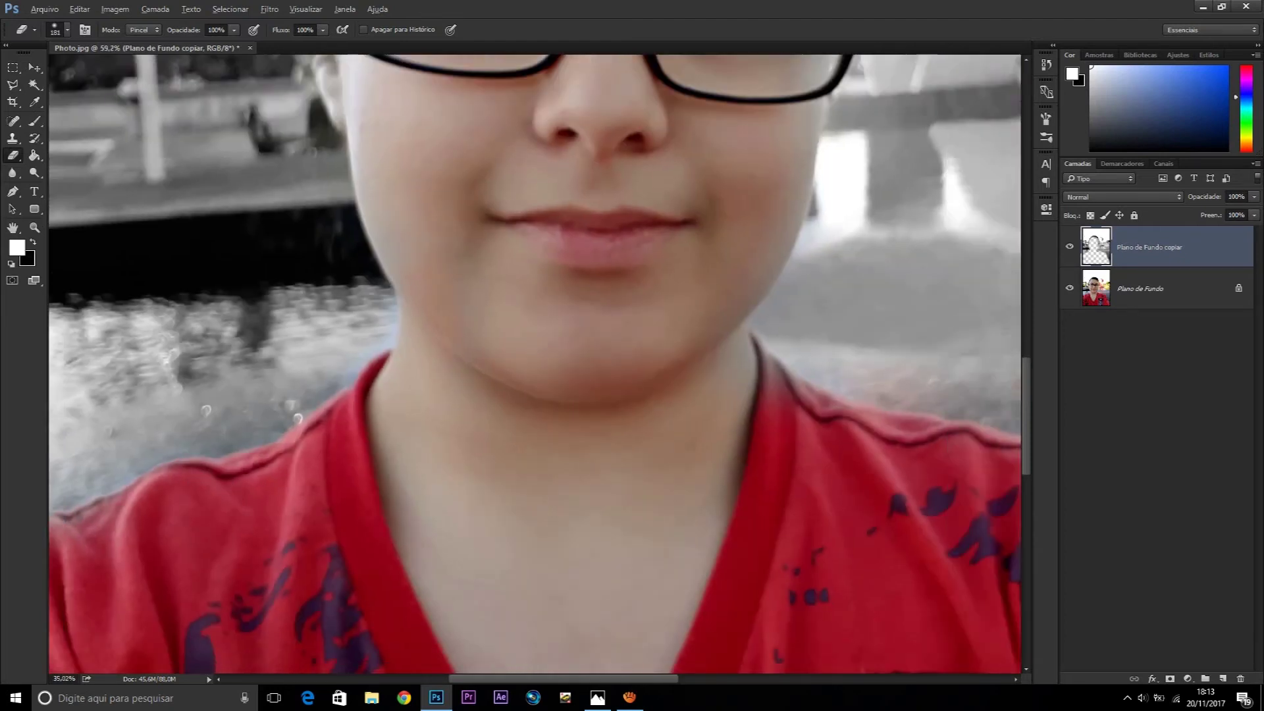
scroll(198, 596, up, 3)
scroll(198, 596, up, 1)
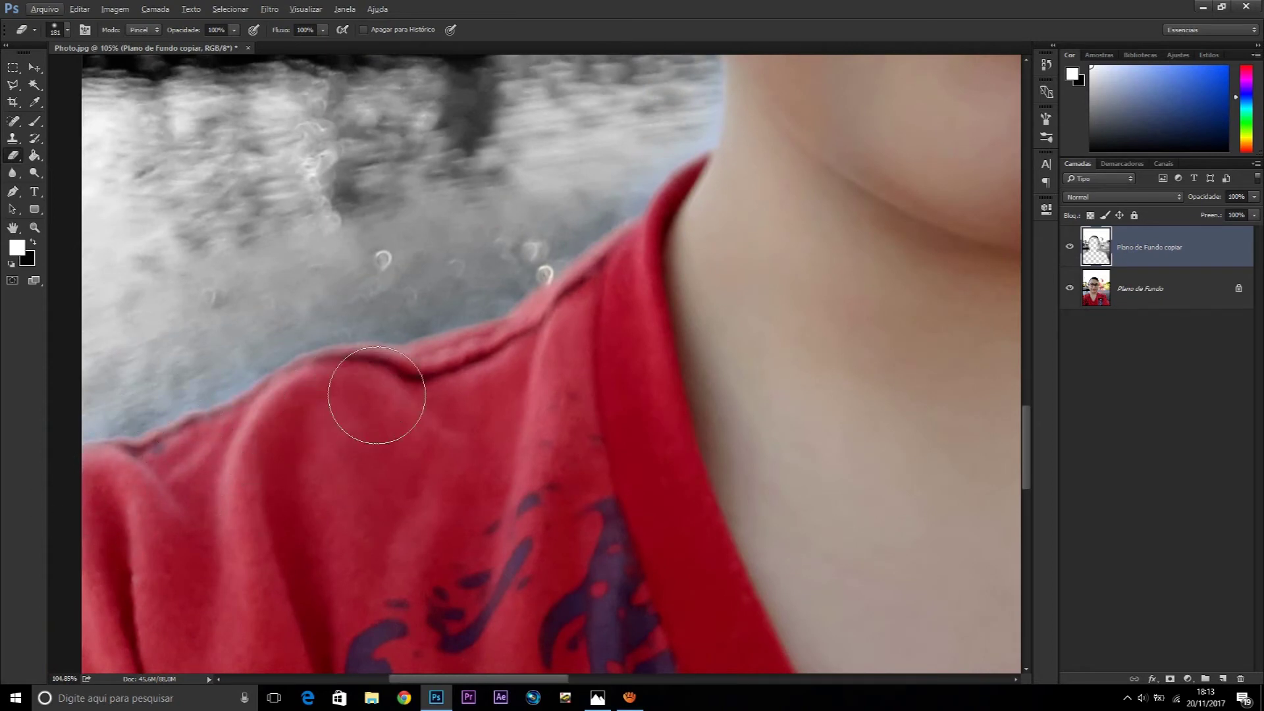
scroll(85, 585, down, 2)
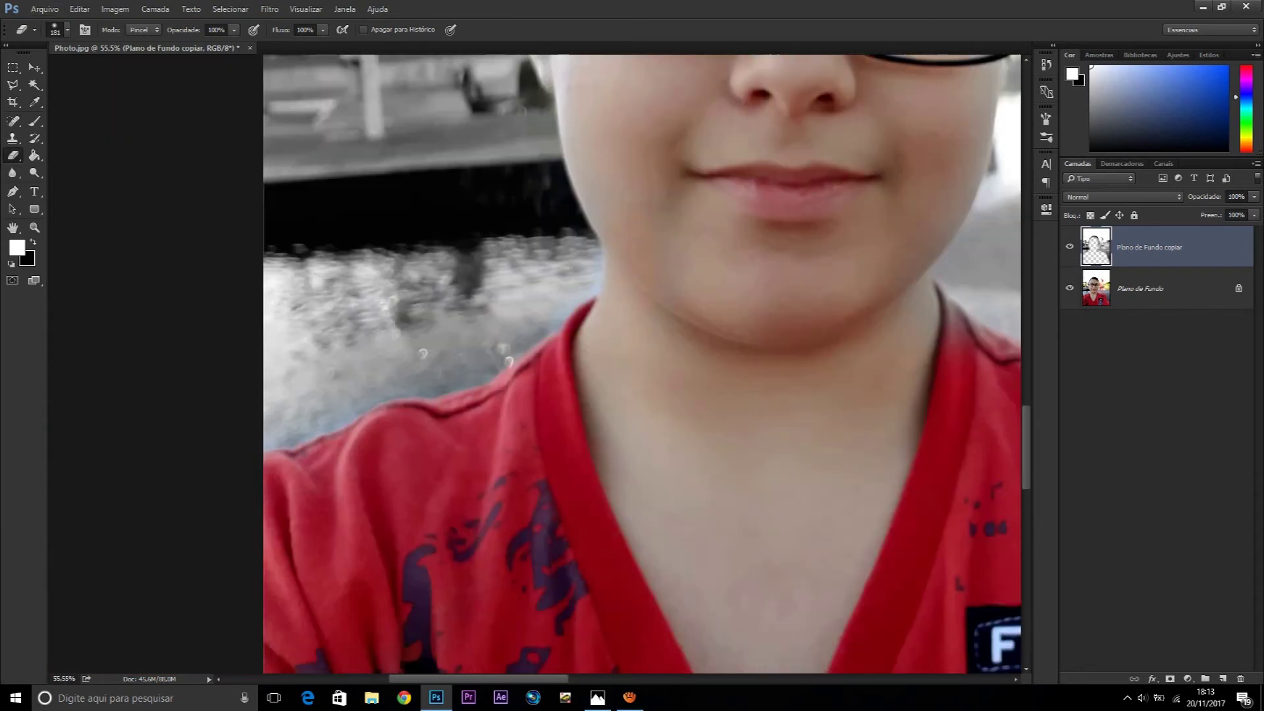
scroll(86, 584, down, 2)
scroll(86, 585, down, 1)
scroll(632, 455, up, 2)
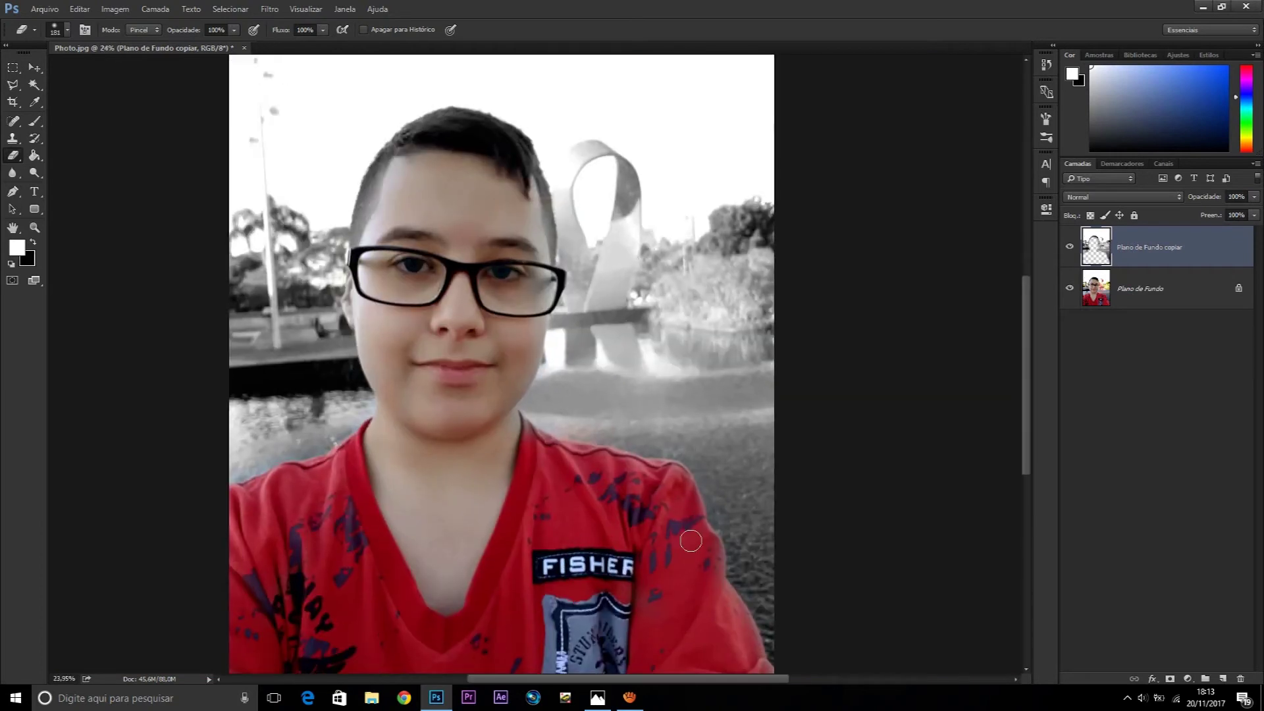
scroll(632, 454, up, 3)
scroll(632, 454, up, 1)
scroll(633, 455, up, 1)
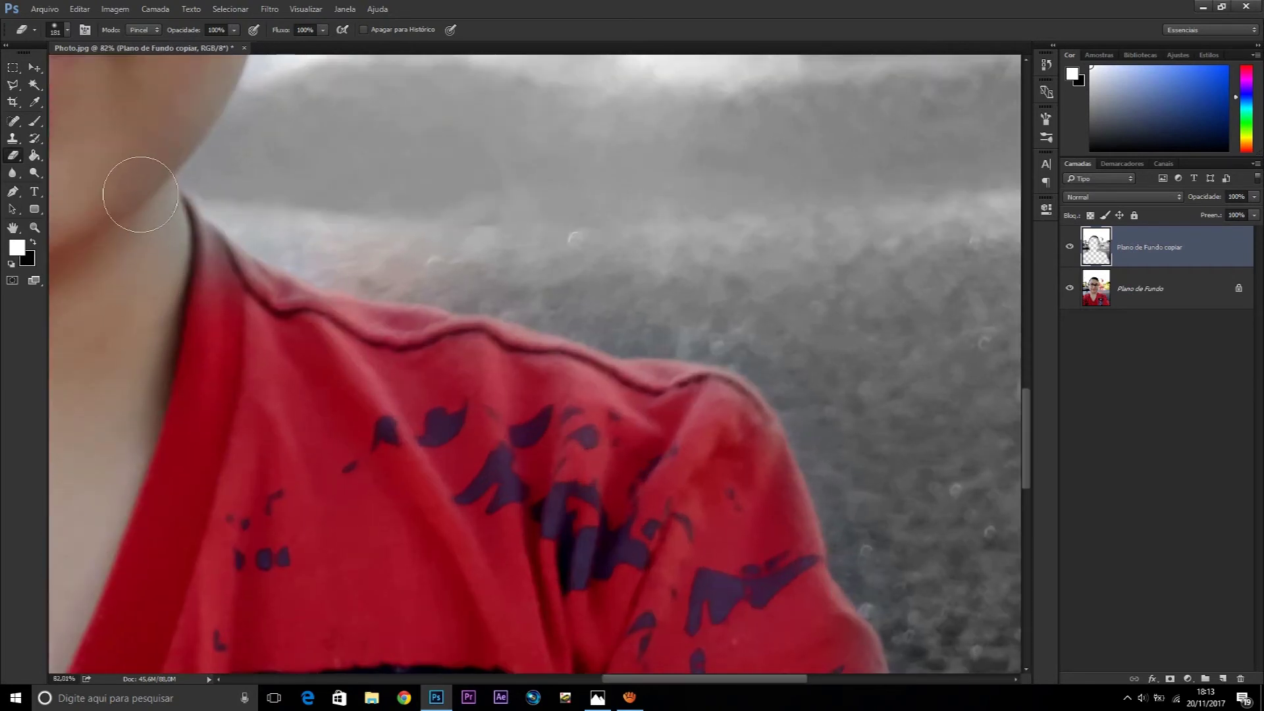
Erase leftover grey at the collar beside the neck and above the shoulder seam
drag(201, 258, 226, 281)
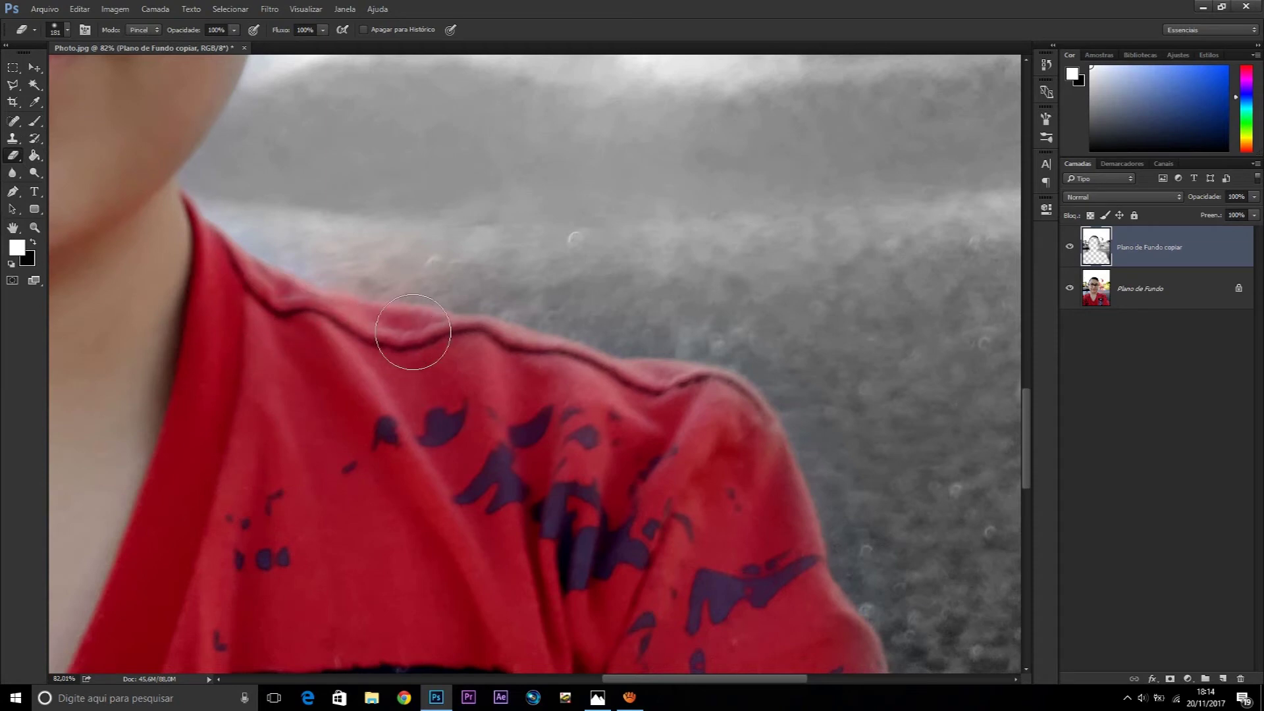
drag(467, 343, 527, 363)
scroll(799, 579, down, 2)
scroll(818, 471, down, 2)
scroll(861, 592, down, 2)
scroll(860, 365, down, 3)
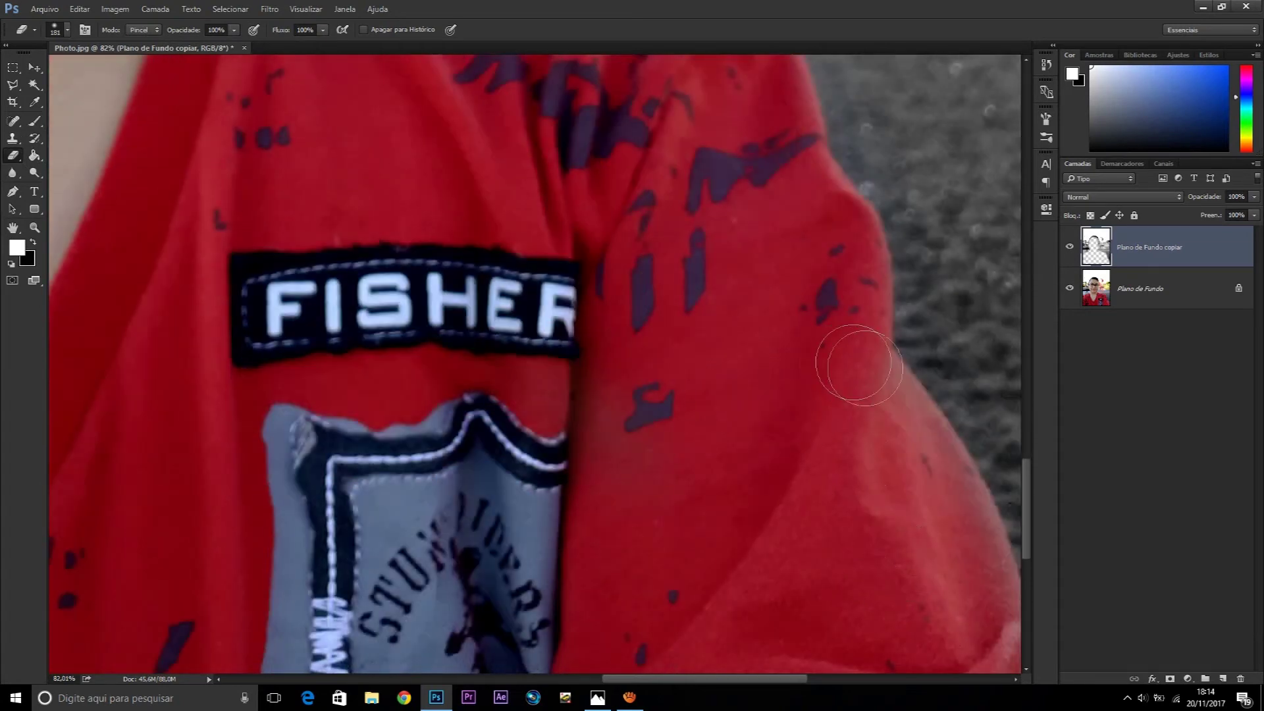
scroll(898, 500, down, 3)
scroll(960, 550, down, 2)
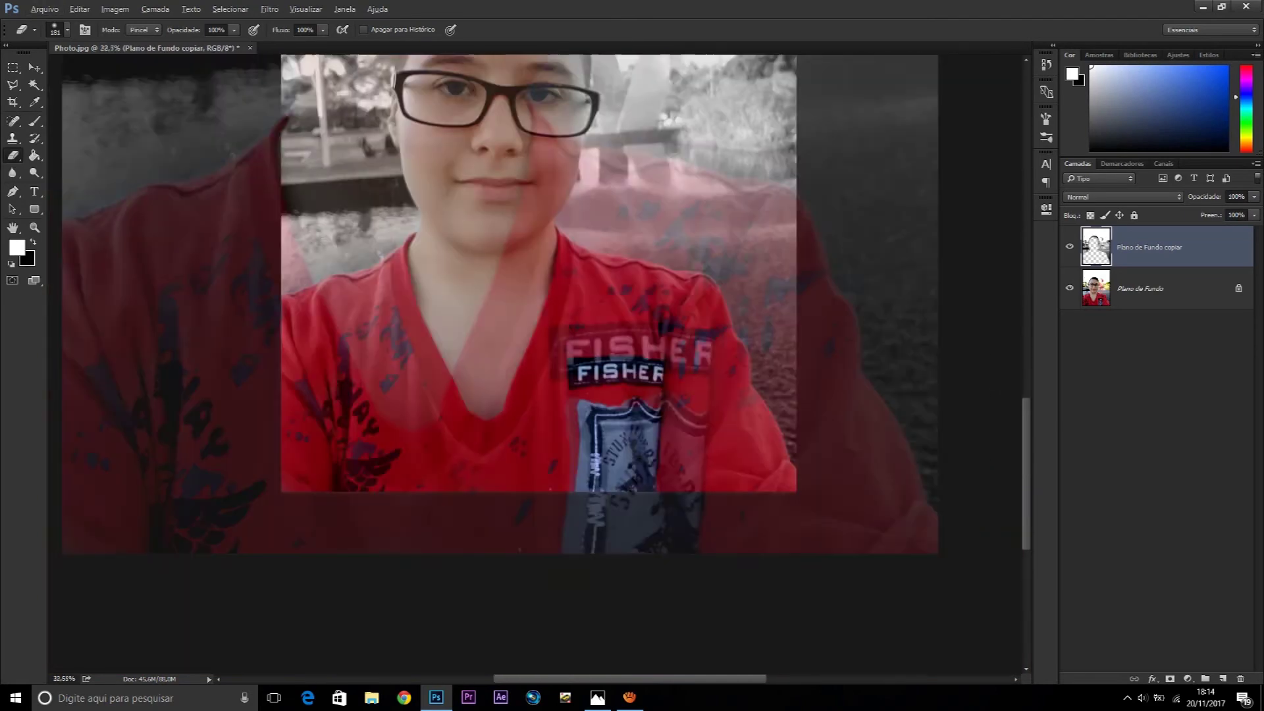
scroll(535, 263, up, 3)
scroll(534, 264, up, 2)
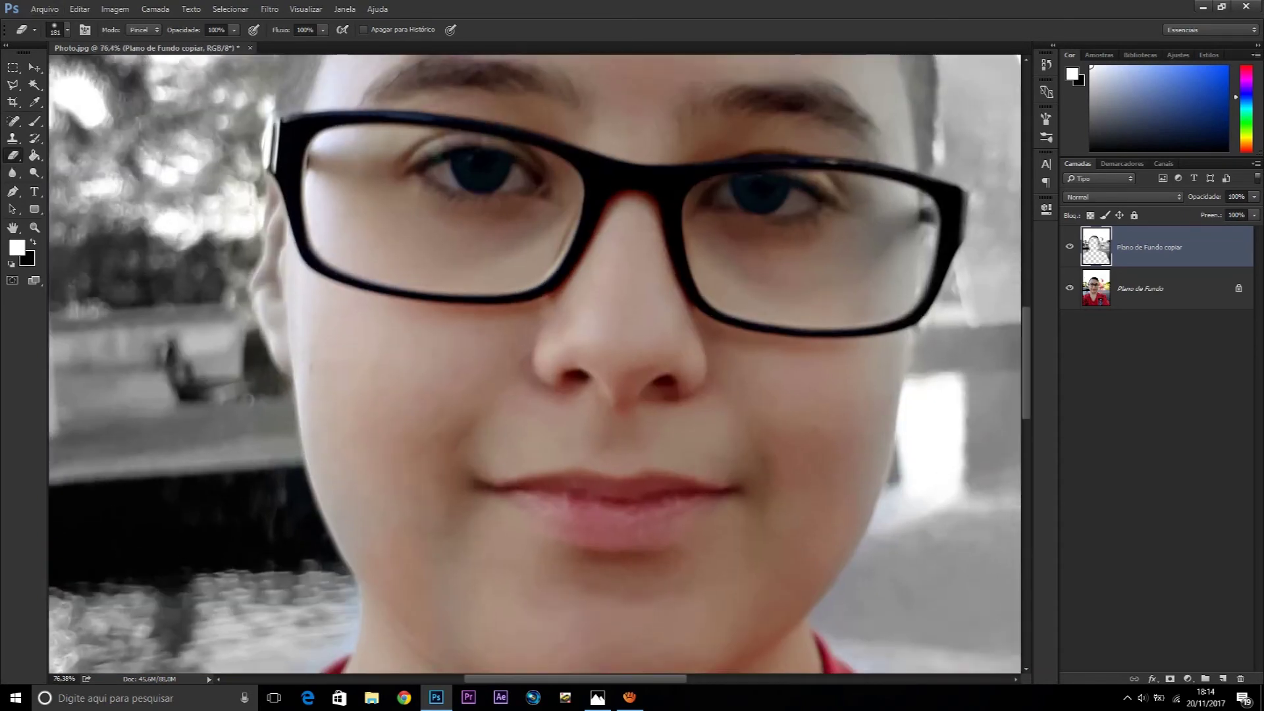
Zoom in and shrink the eraser brush to 98 px
scroll(253, 141, up, 1)
scroll(253, 140, up, 1)
scroll(253, 140, up, 1)
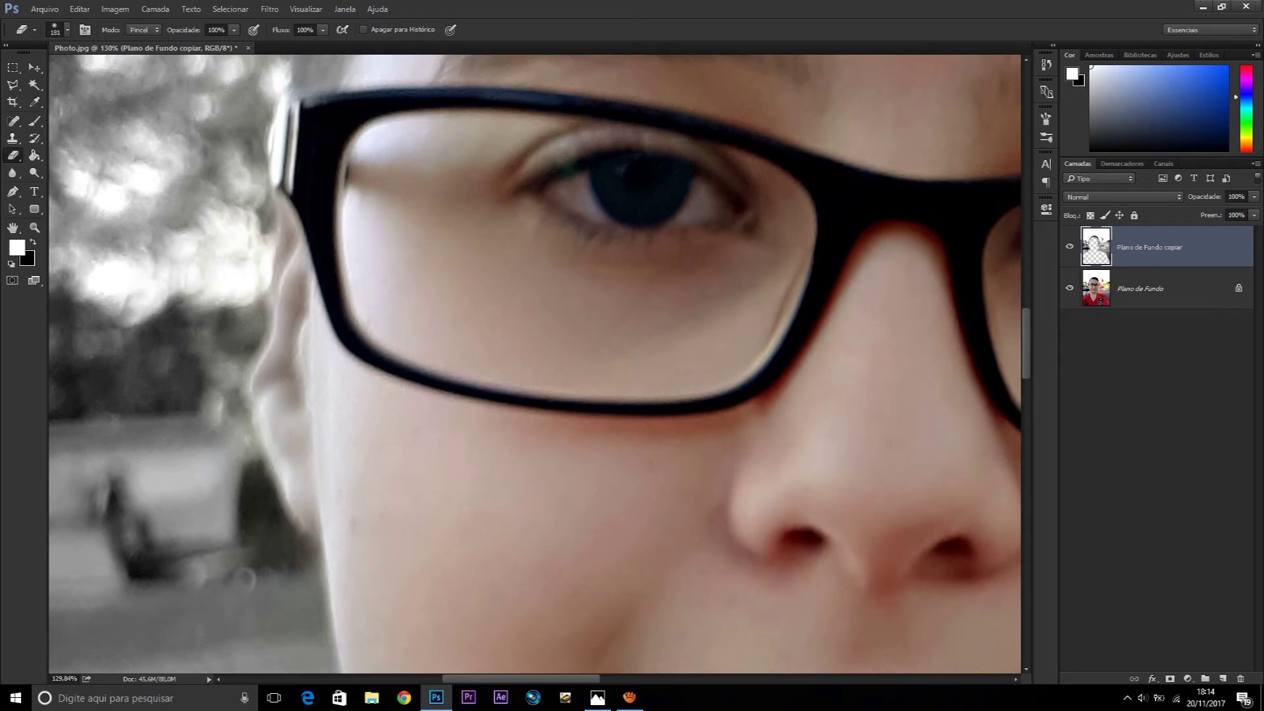
click(67, 31)
drag(119, 70, 117, 70)
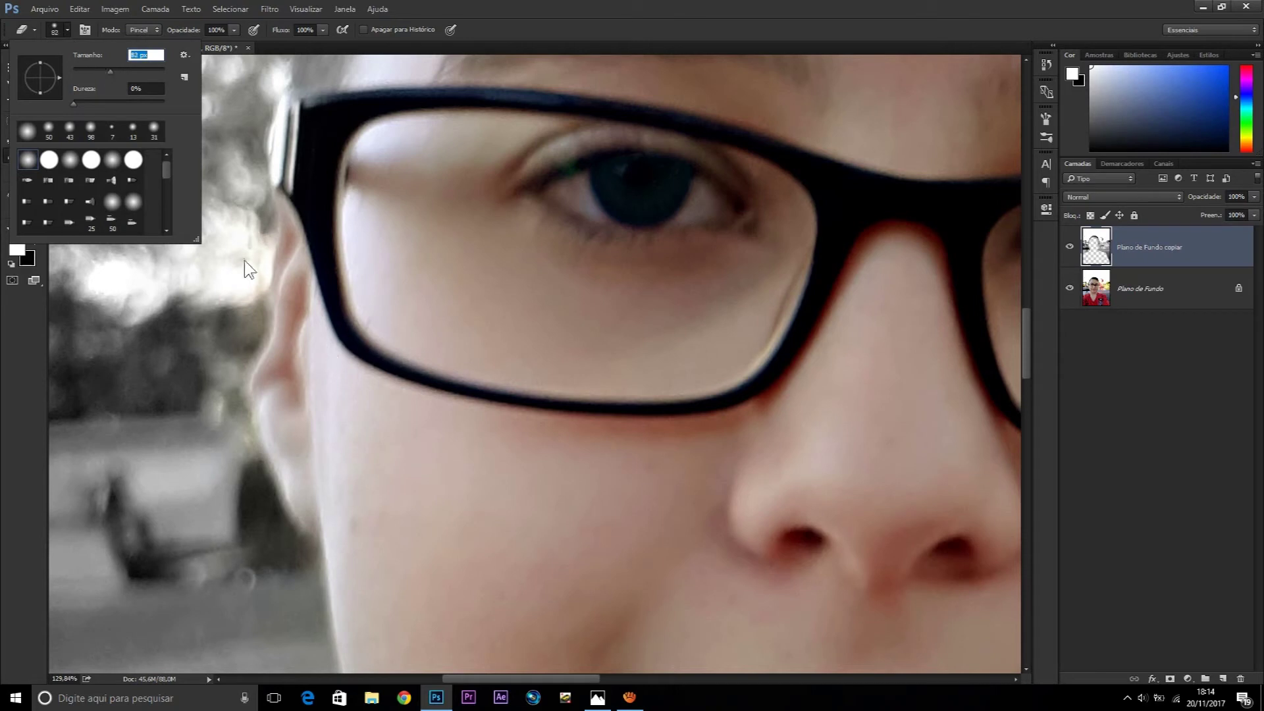
key(Return)
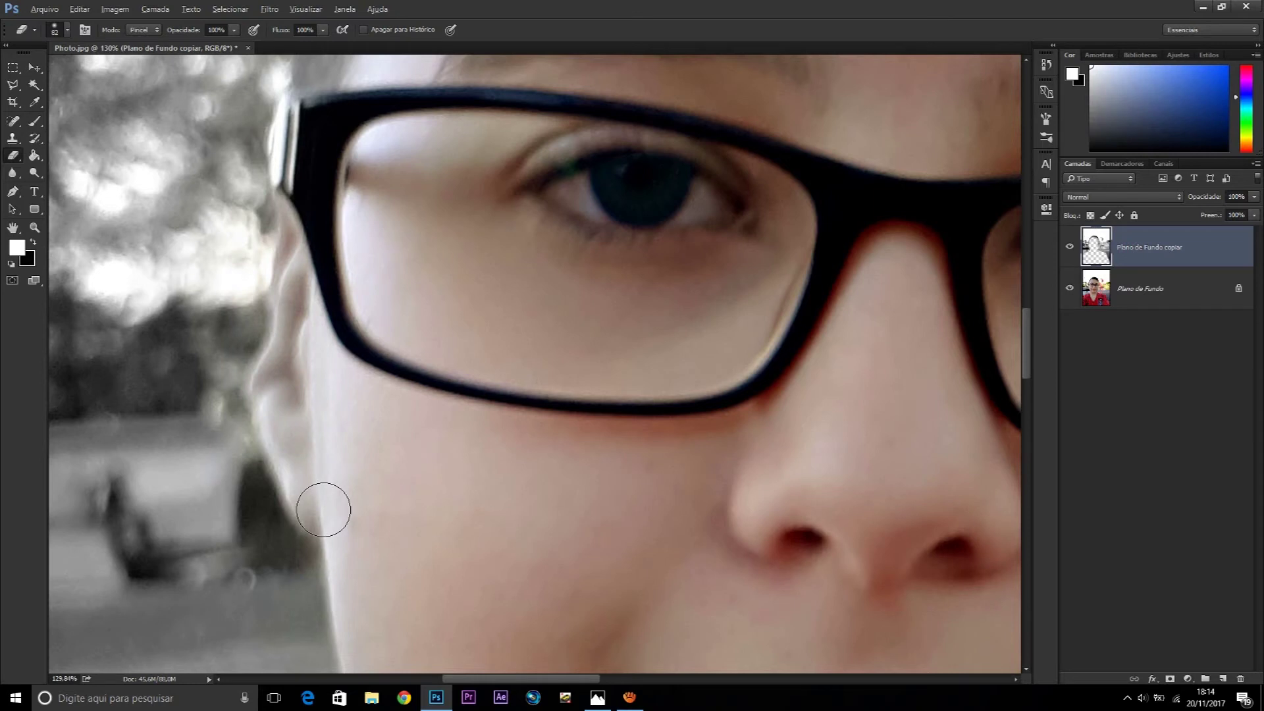
Zoom in further and erase the grey along the cheek edge by the ear
scroll(327, 511, up, 5)
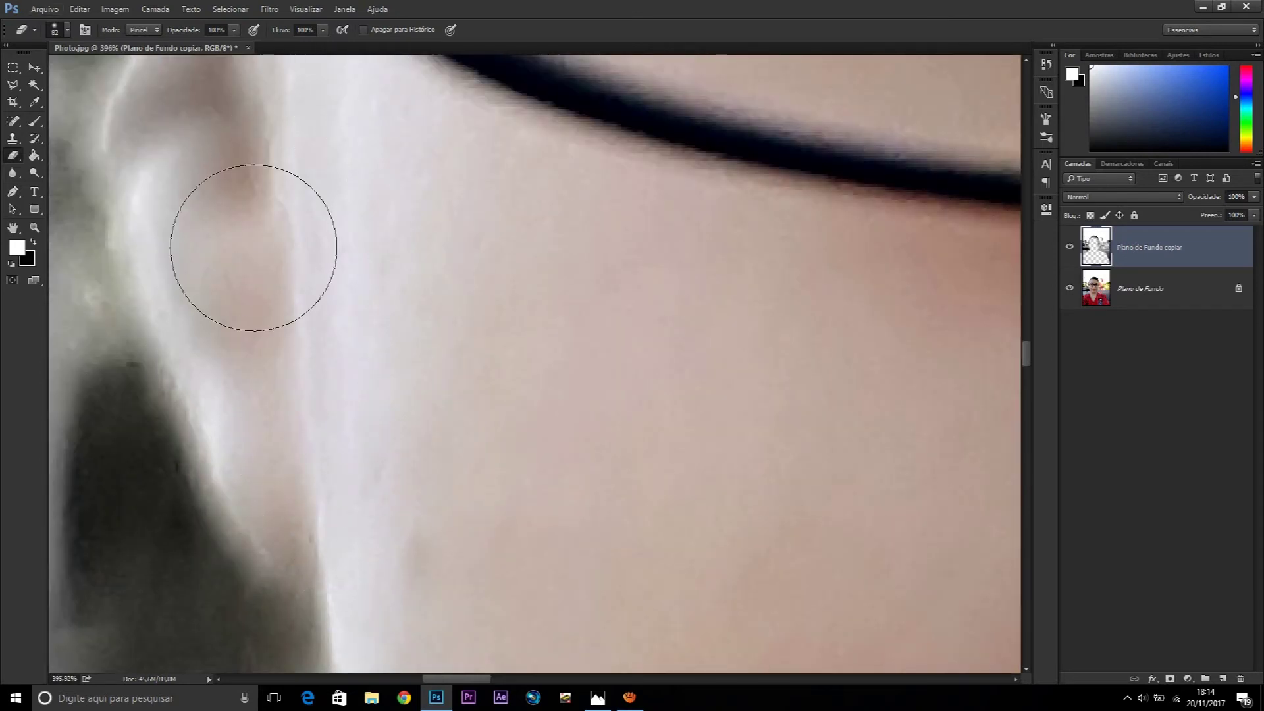
scroll(238, 315, up, 2)
scroll(238, 314, up, 3)
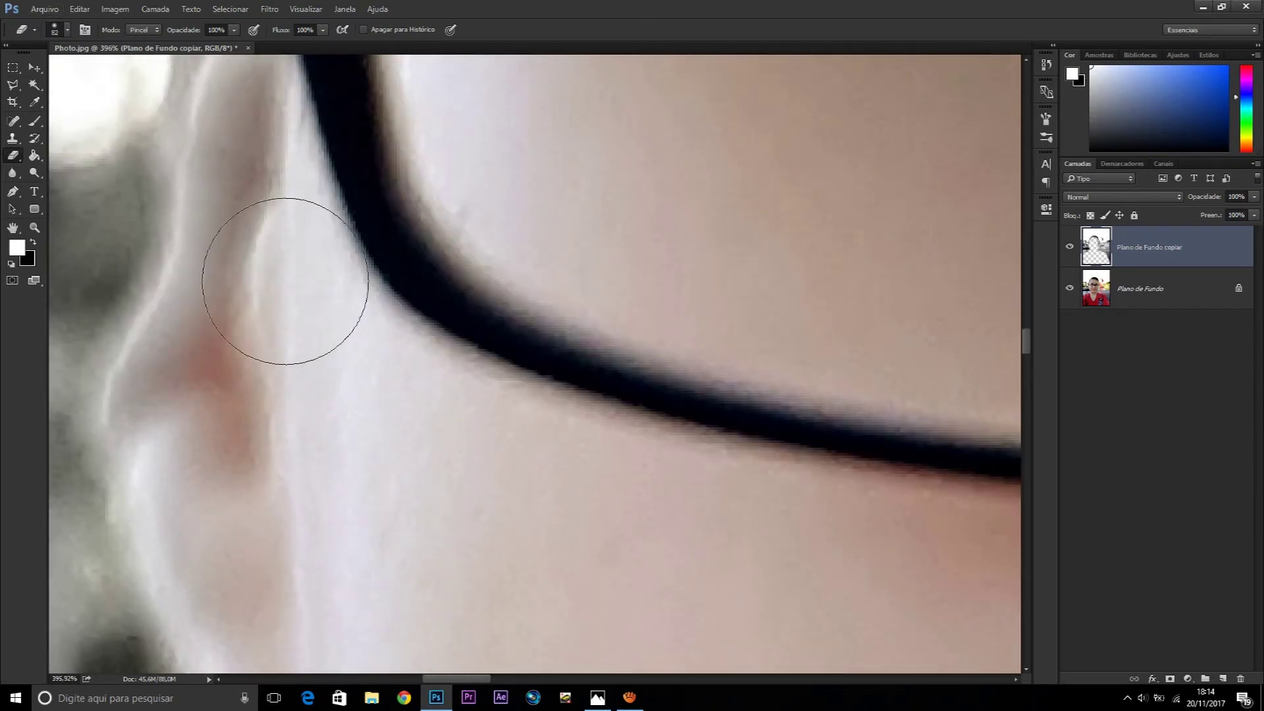
scroll(300, 421, up, 2)
scroll(303, 388, up, 2)
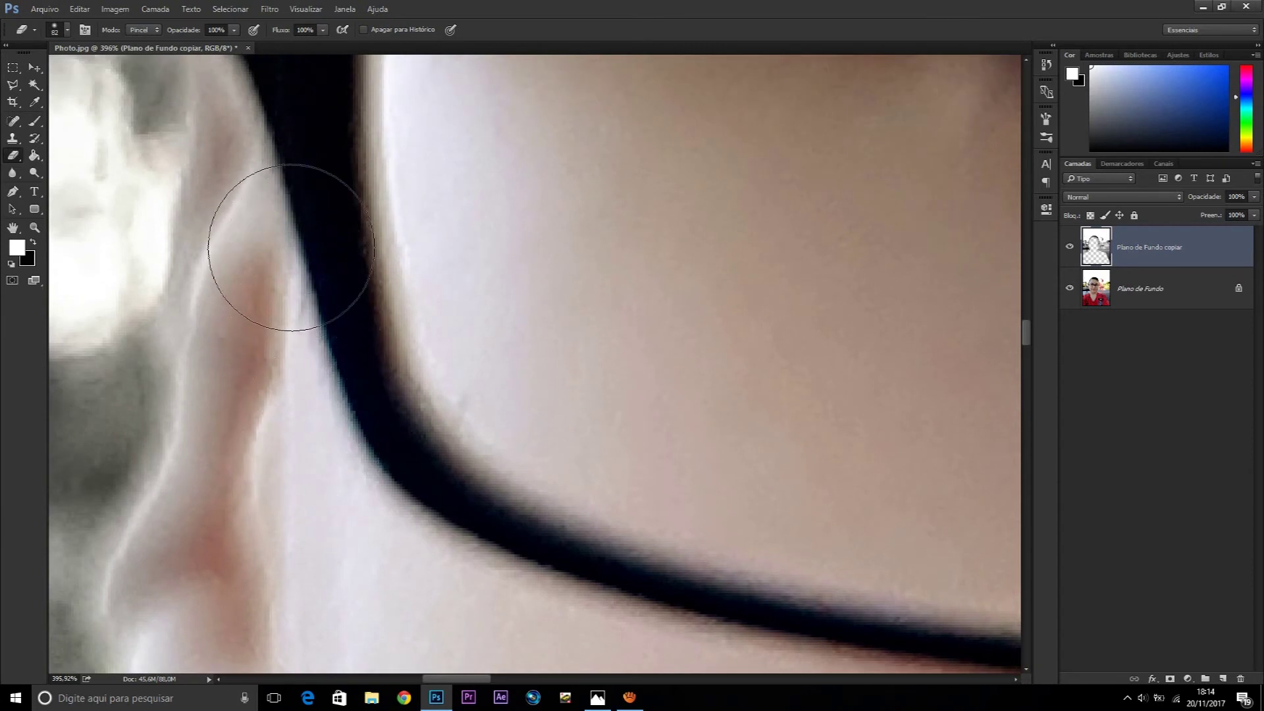
click(67, 29)
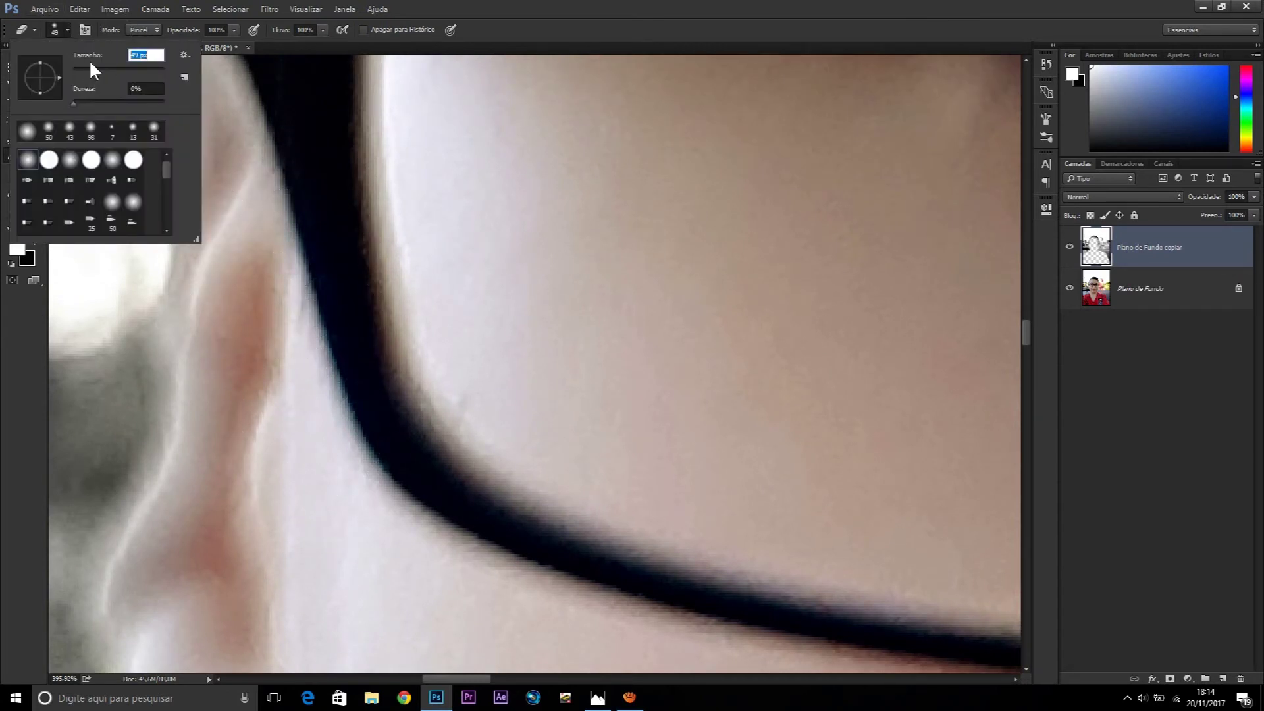
click(68, 30)
scroll(215, 328, up, 1)
scroll(235, 340, up, 2)
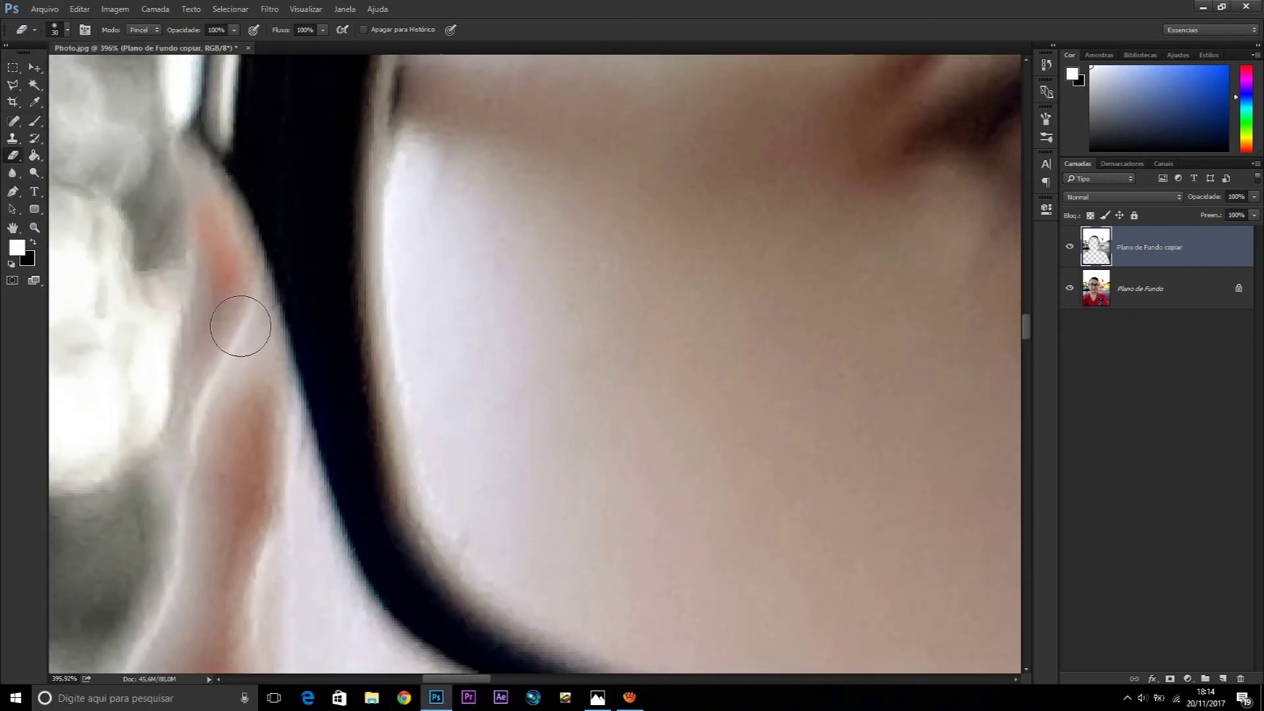
drag(261, 294, 269, 442)
Erase the grey along the glasses temple edge
scroll(291, 514, down, 5)
scroll(292, 511, down, 1)
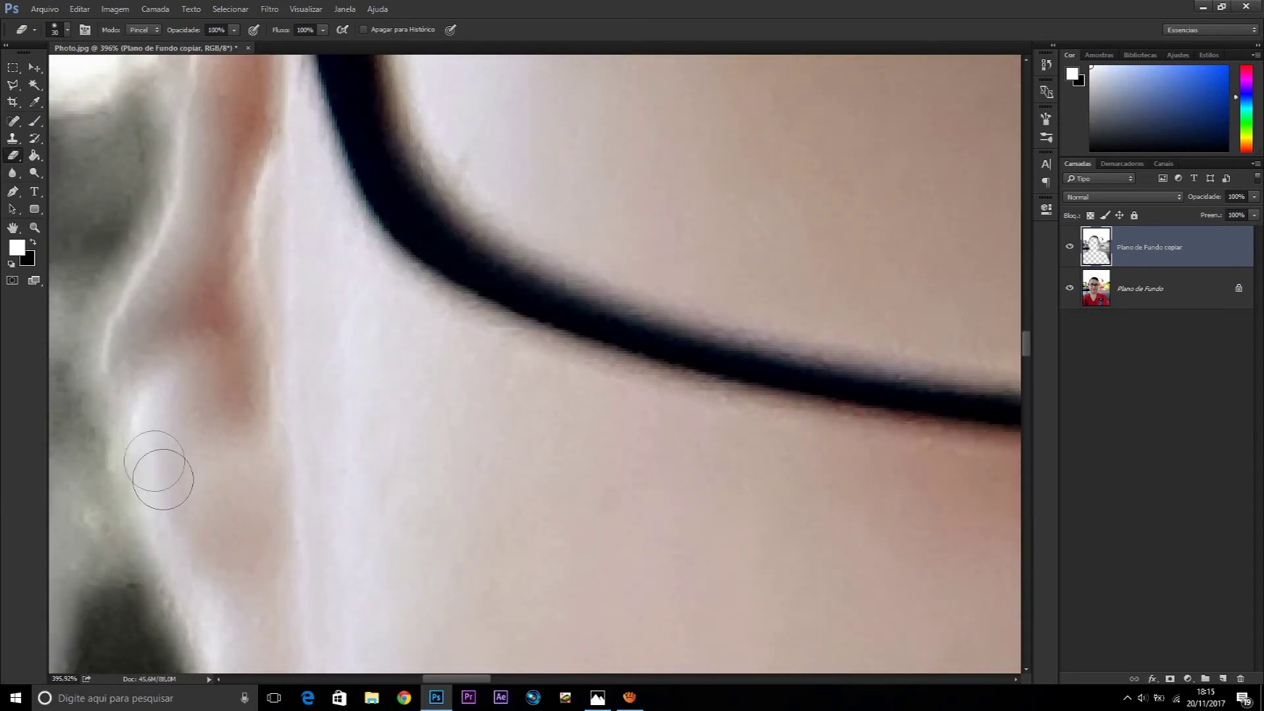
scroll(263, 369, down, 4)
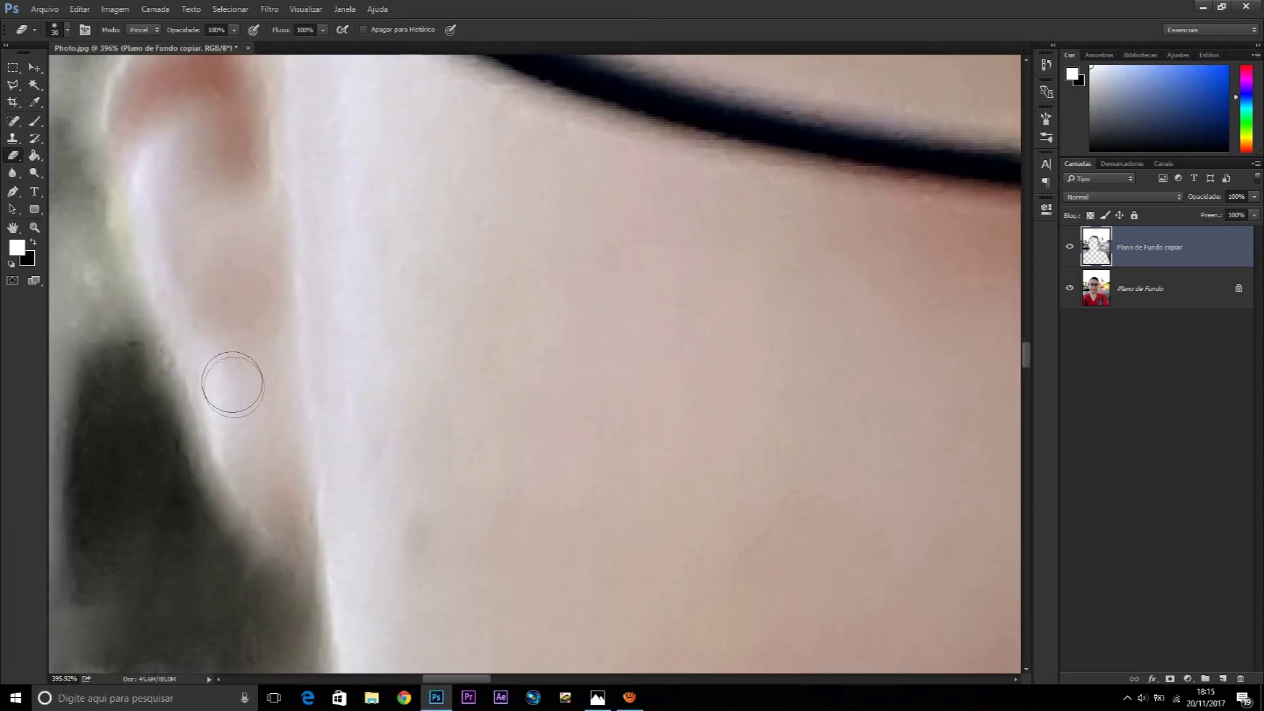
scroll(195, 374, down, 5)
scroll(262, 321, up, 3)
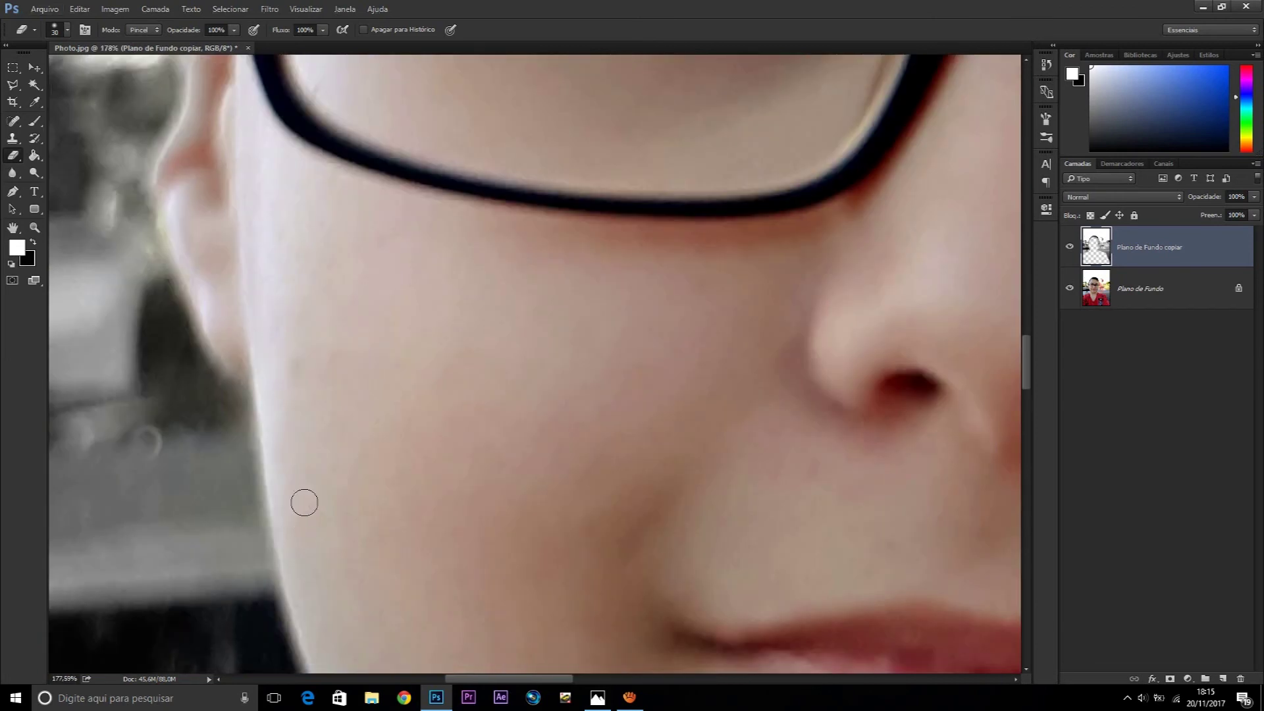
scroll(305, 502, up, 6)
drag(202, 205, 200, 224)
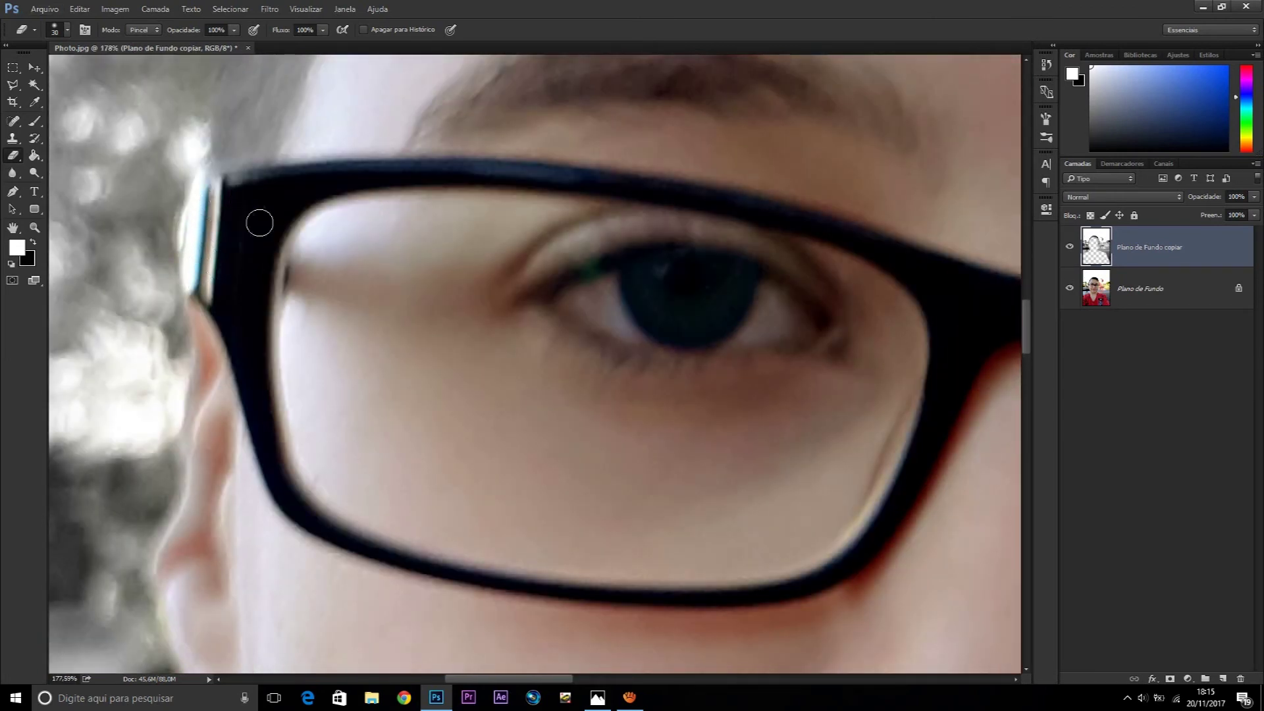
Set the eraser brush size to 94 px
scroll(709, 178, up, 2)
scroll(339, 325, up, 2)
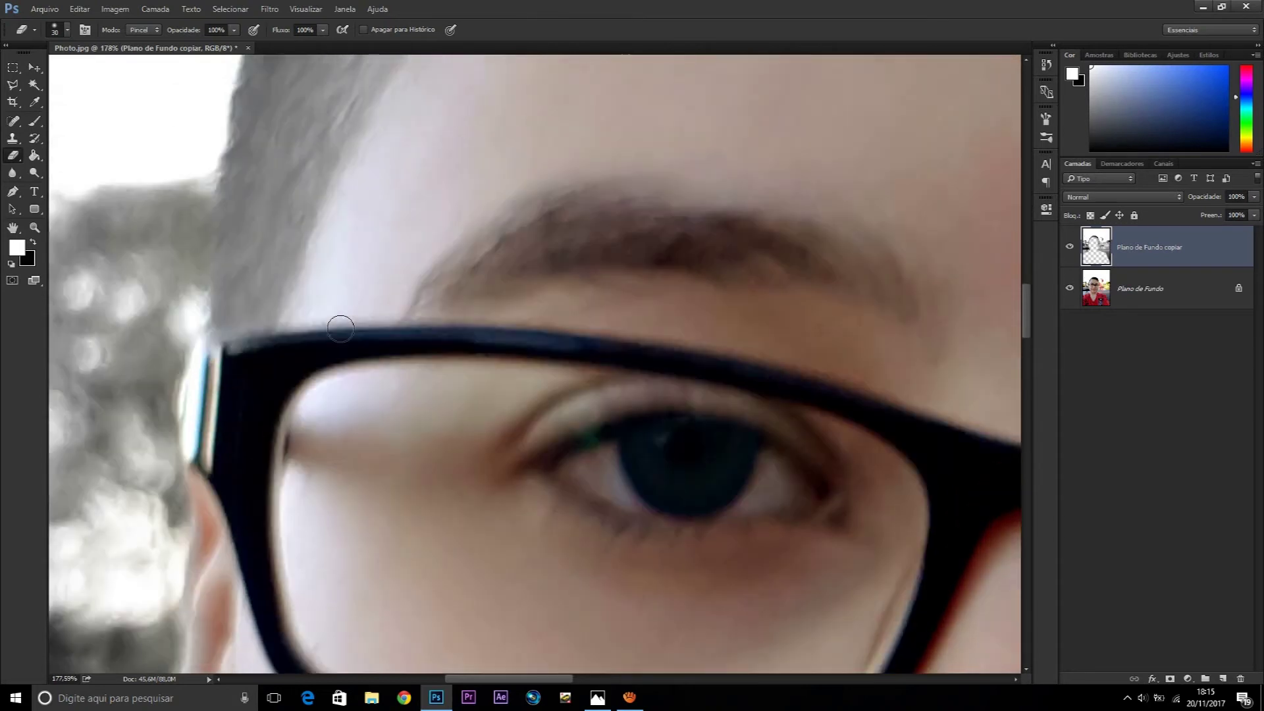
scroll(338, 324, up, 2)
scroll(534, 364, up, 2)
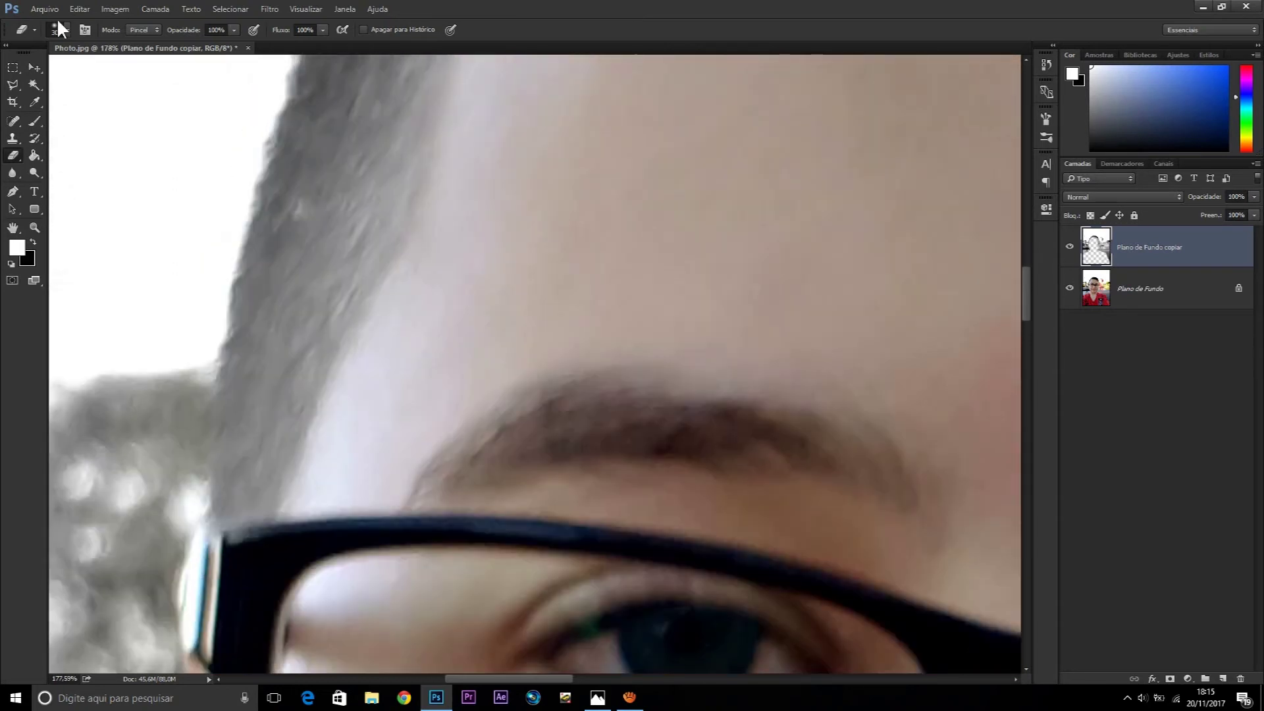
click(67, 30)
click(115, 68)
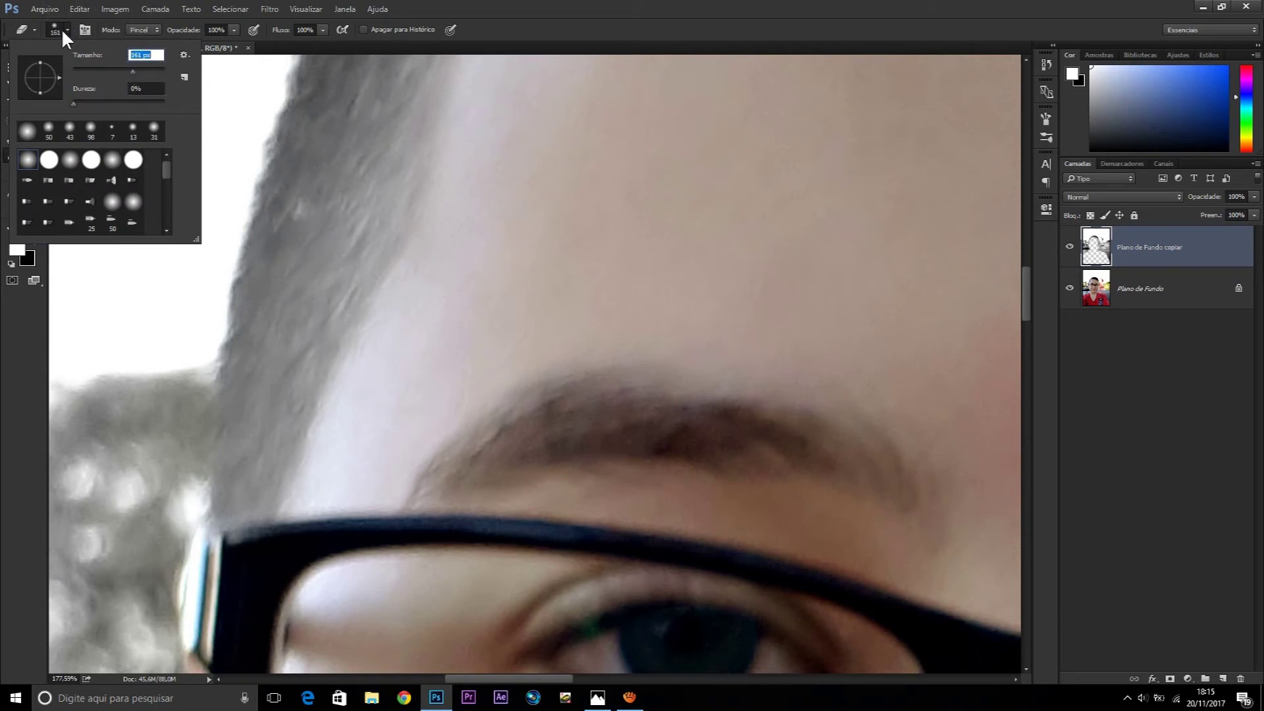
key(Return)
scroll(335, 395, down, 3)
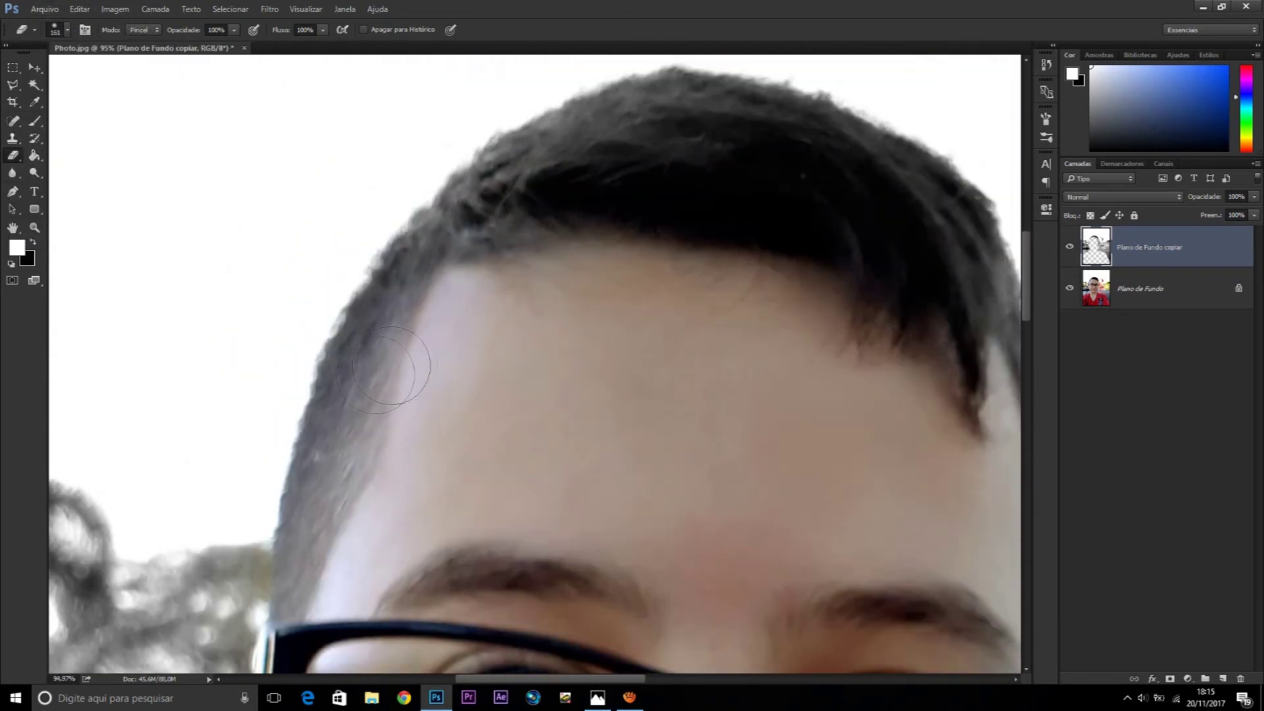
Erase along the hairline to restore the hair's colour, then zoom toward the glasses
mouse_move(390, 366)
mouse_down()
mouse_move(725, 175)
mouse_move(959, 366)
mouse_move(607, 112)
mouse_move(902, 183)
mouse_up()
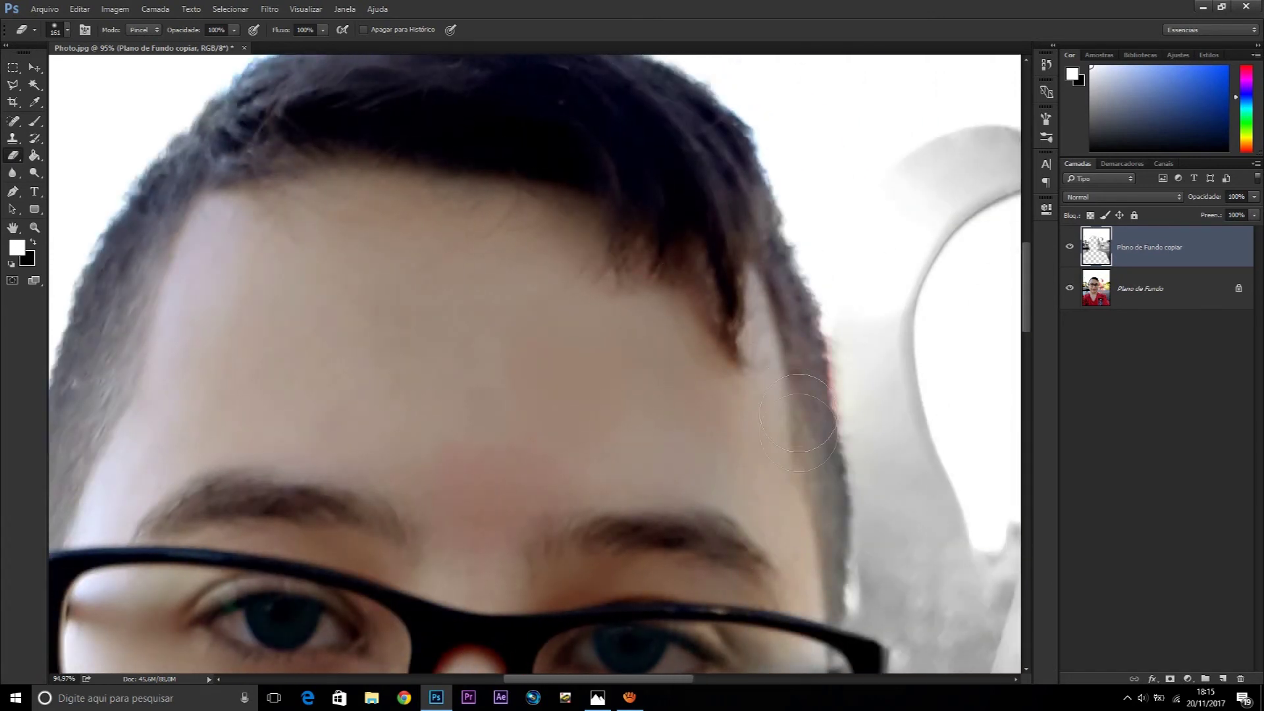
scroll(784, 463, up, 3)
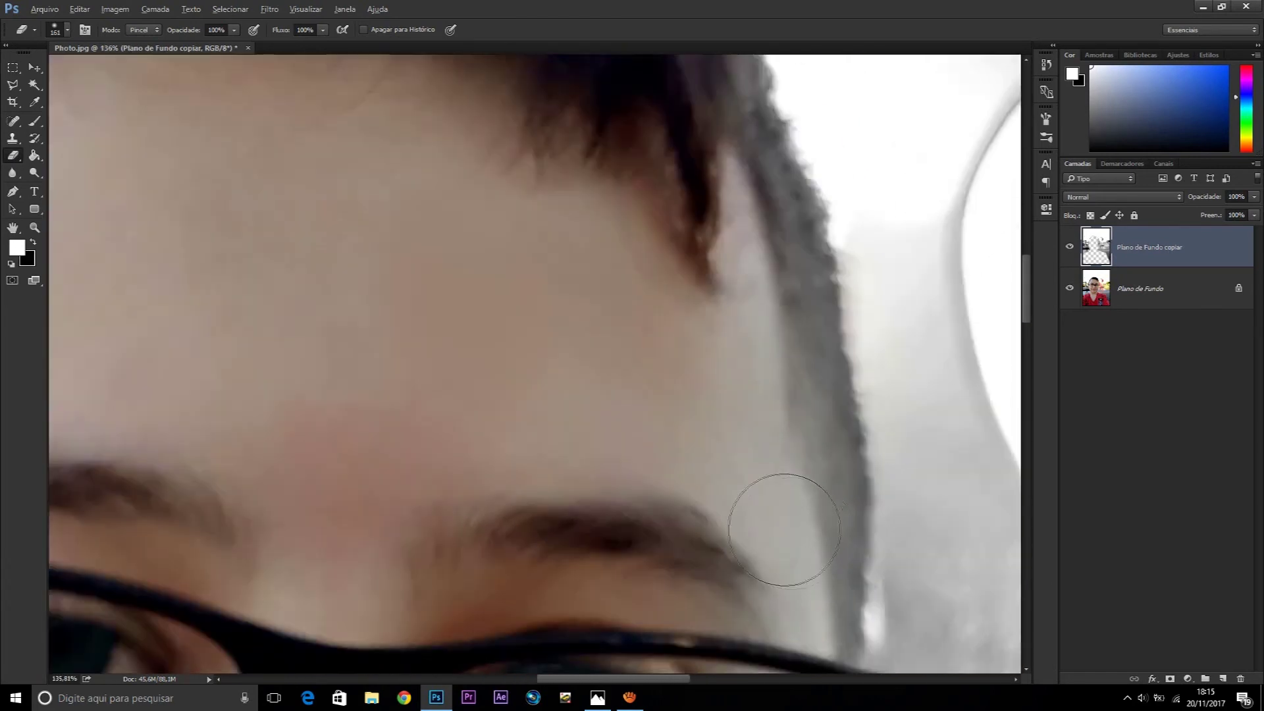
scroll(757, 461, up, 1)
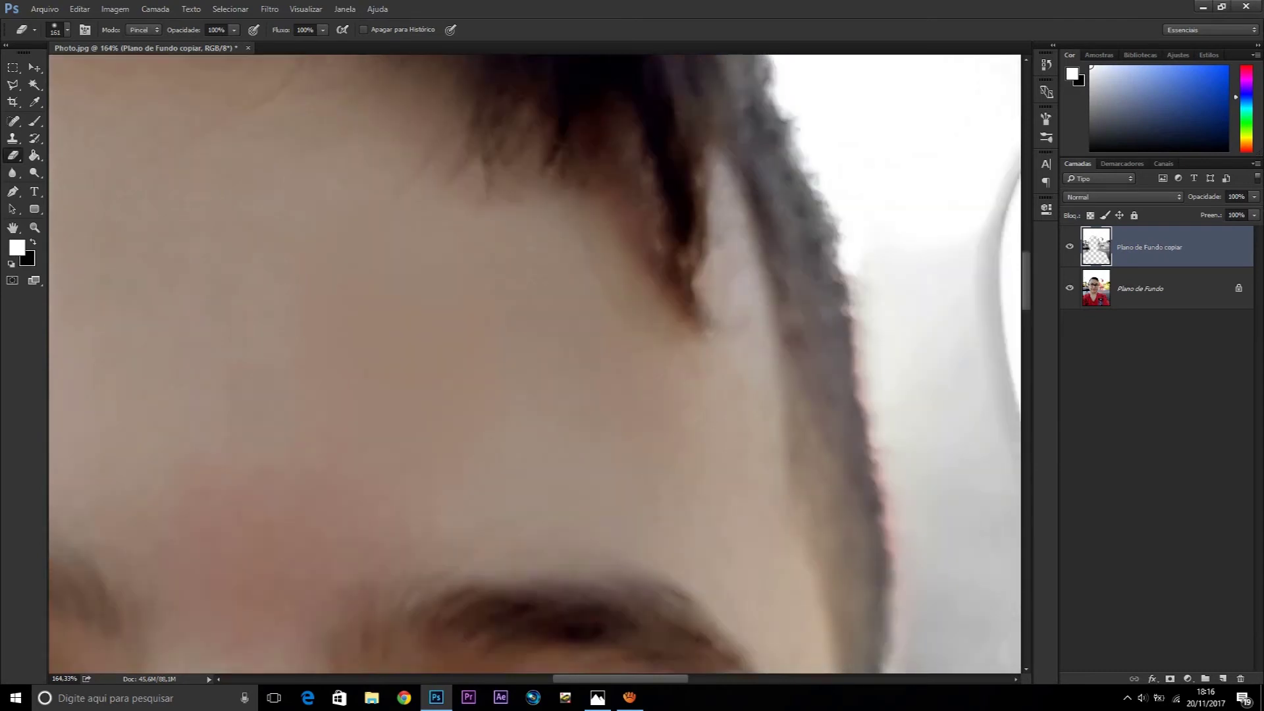
scroll(754, 458, up, 2)
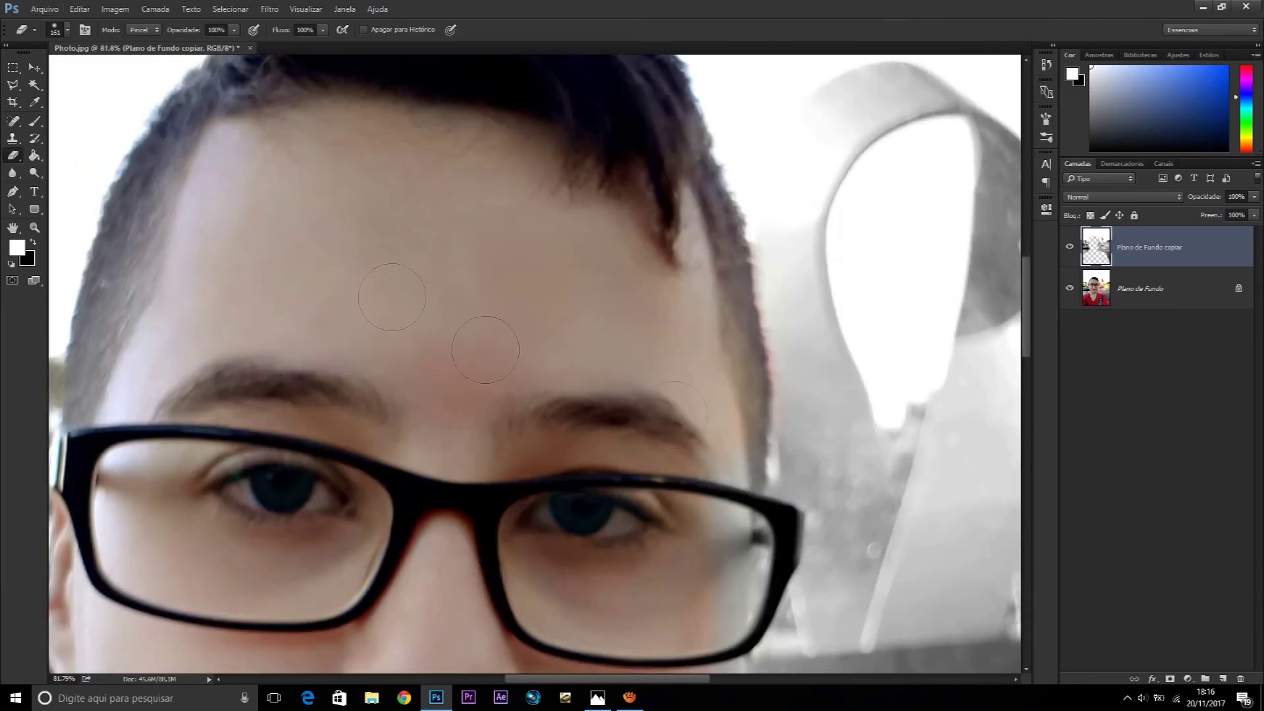
scroll(675, 385, down, 1)
scroll(659, 527, down, 3)
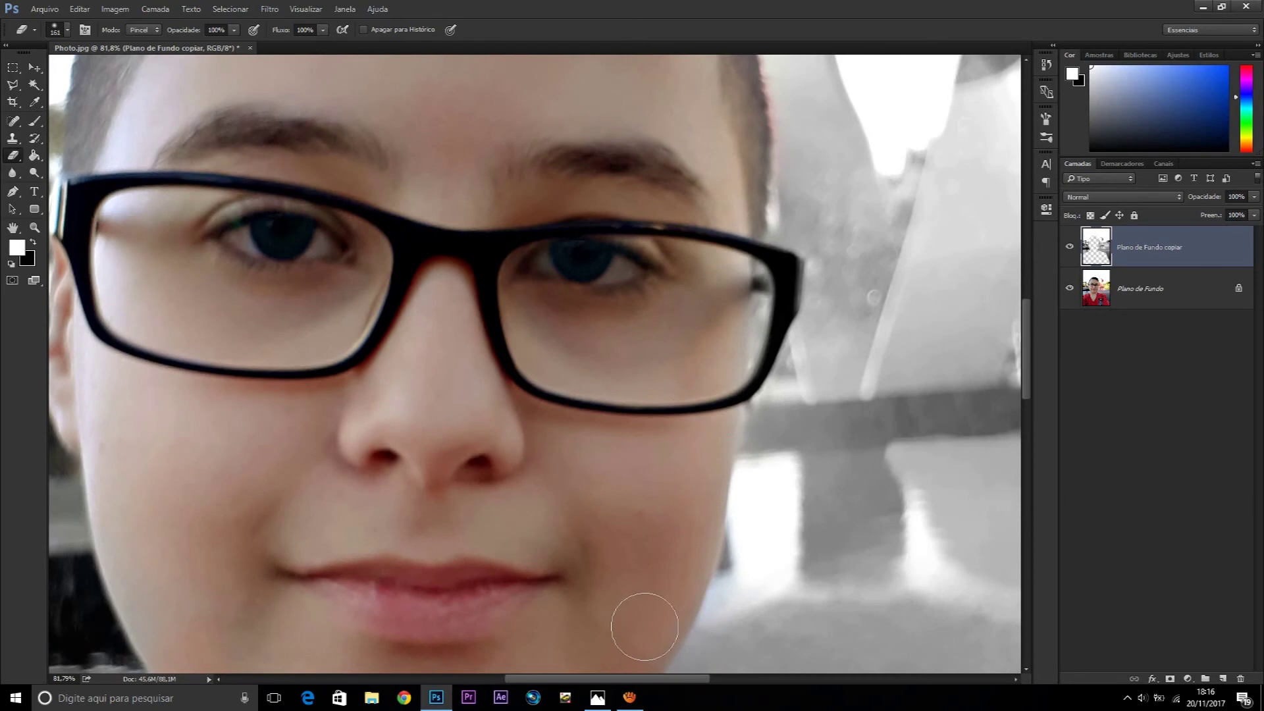
scroll(598, 494, down, 1)
scroll(599, 494, down, 5)
scroll(562, 355, up, 4)
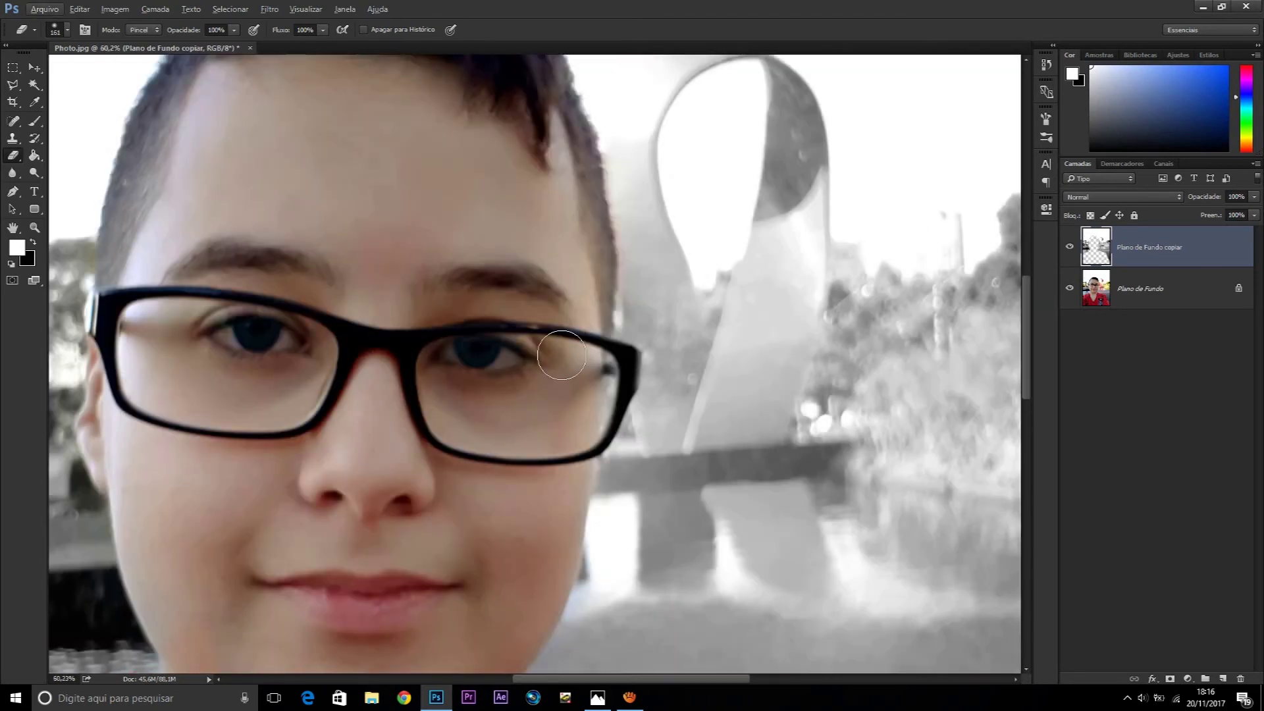
scroll(561, 356, up, 4)
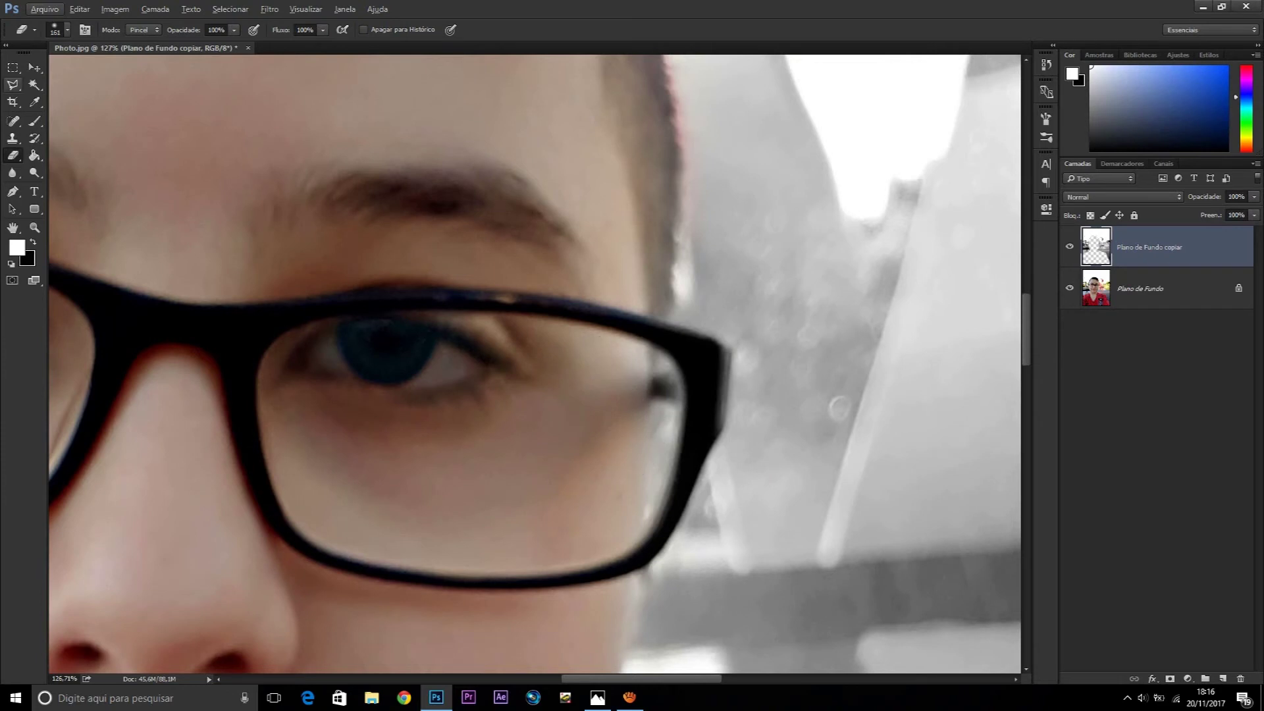
Shrink the eraser to 91 px and erase the grey fringe beside the right lens
click(67, 30)
drag(115, 70, 90, 68)
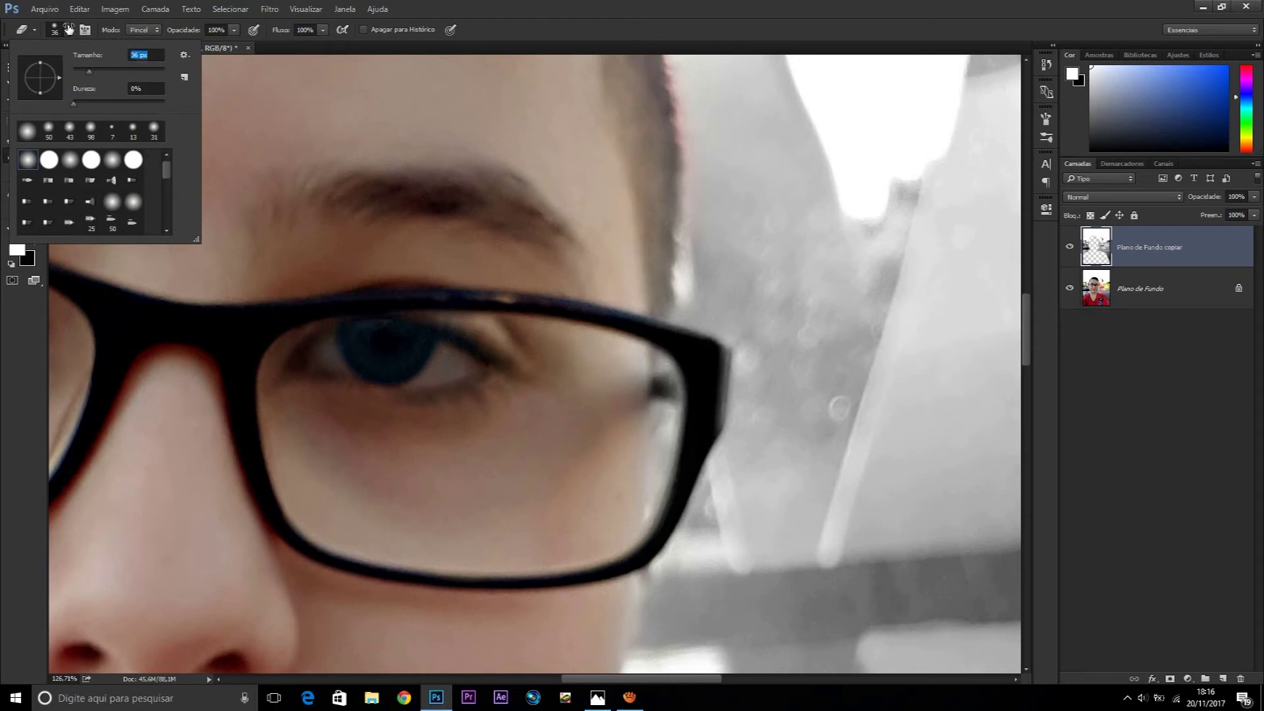
key(Return)
scroll(716, 406, up, 4)
drag(642, 405, 592, 491)
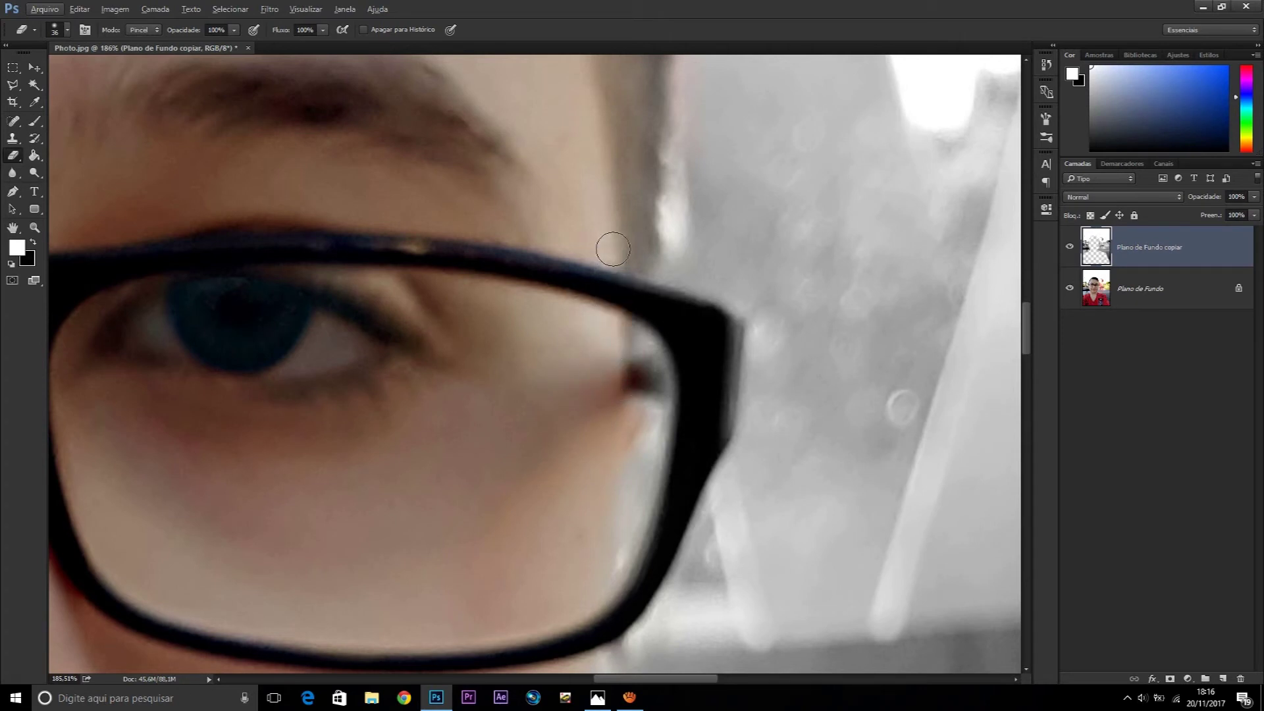
drag(619, 340, 642, 349)
scroll(395, 264, down, 5)
scroll(527, 362, down, 5)
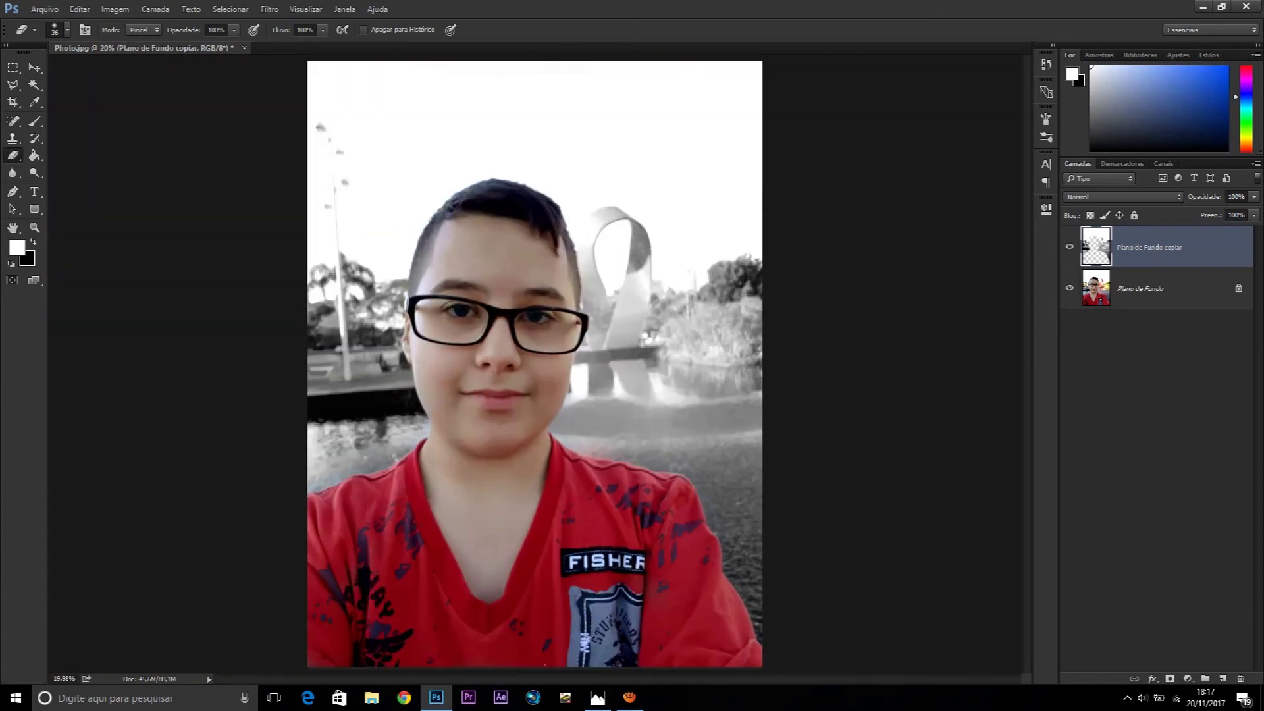
Toggle the grey layer's visibility to compare it with the colour original
click(1068, 248)
click(31, 70)
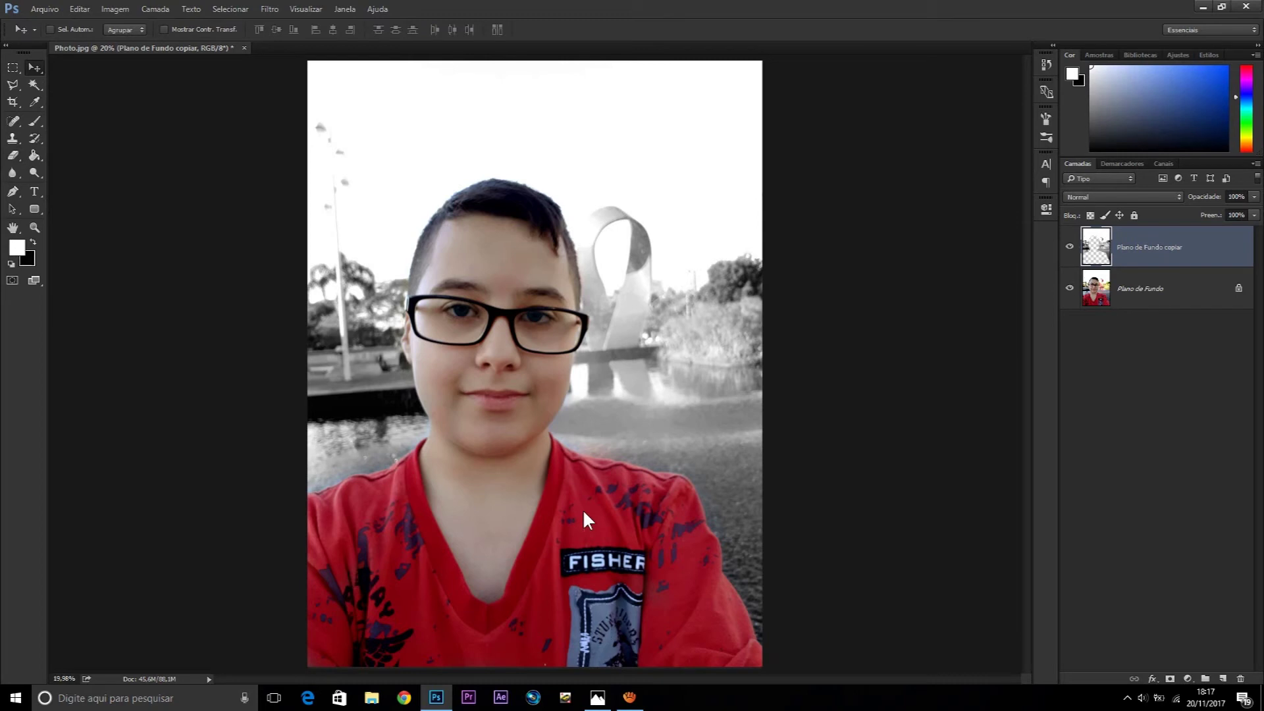
click(1069, 247)
right_click(1070, 247)
key(Escape)
click(1069, 246)
click(1070, 247)
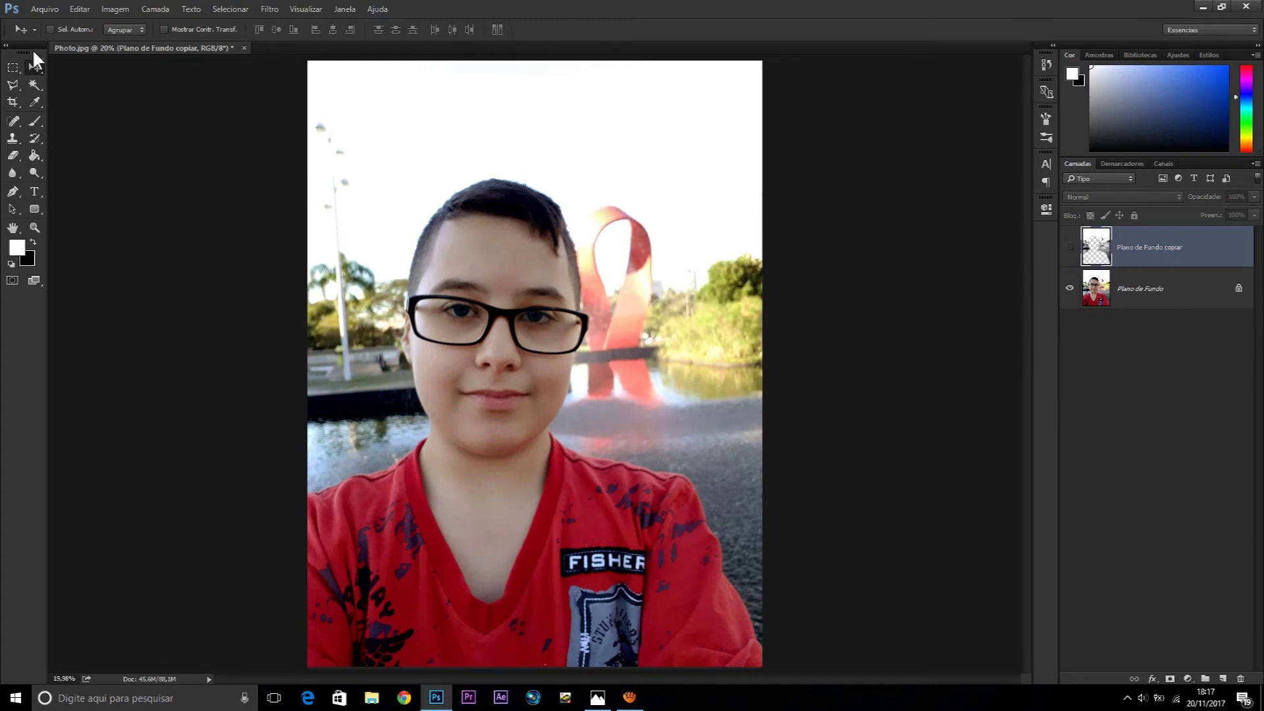
Reselect the Eraser and set its brush size to 338 px
click(13, 155)
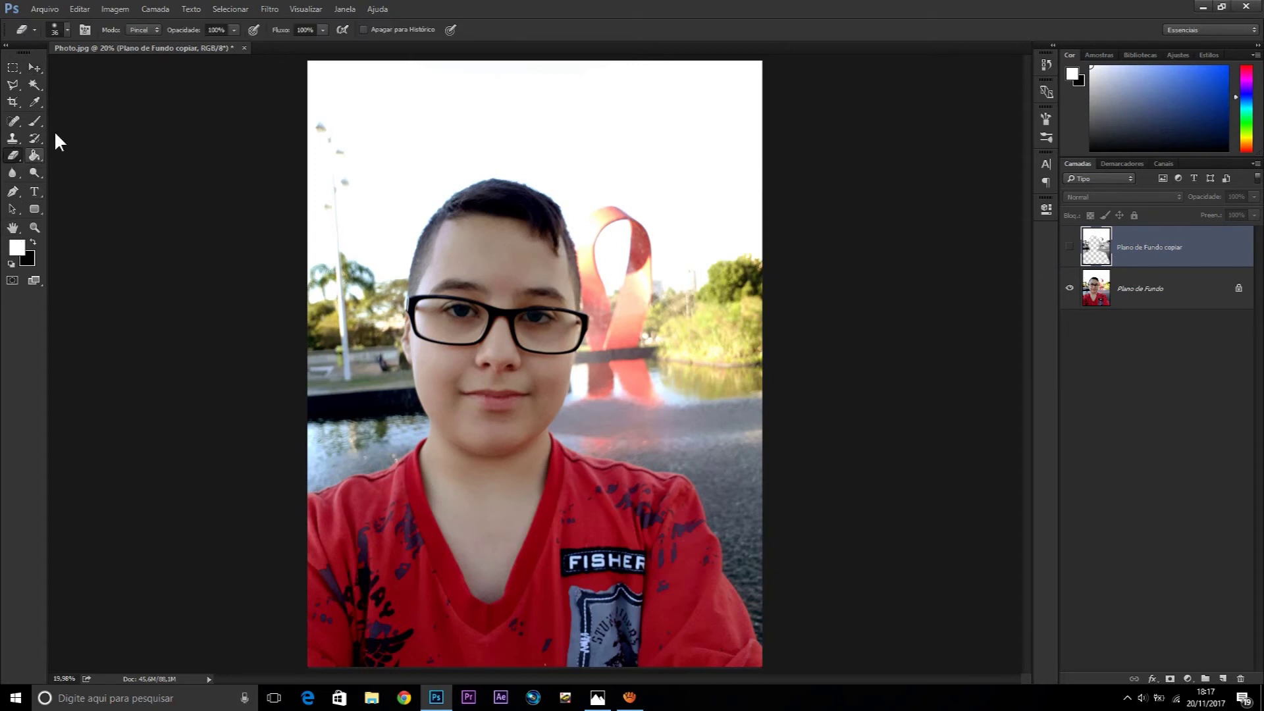
click(67, 29)
drag(113, 71, 126, 71)
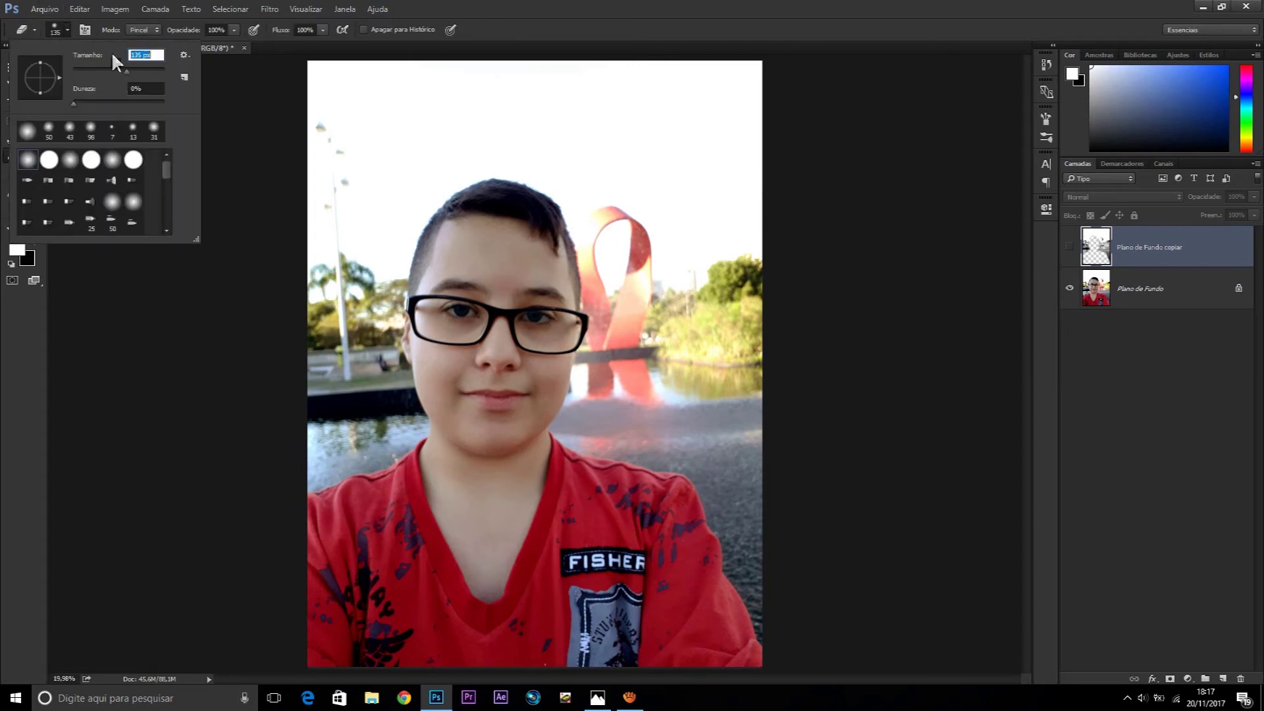
click(75, 36)
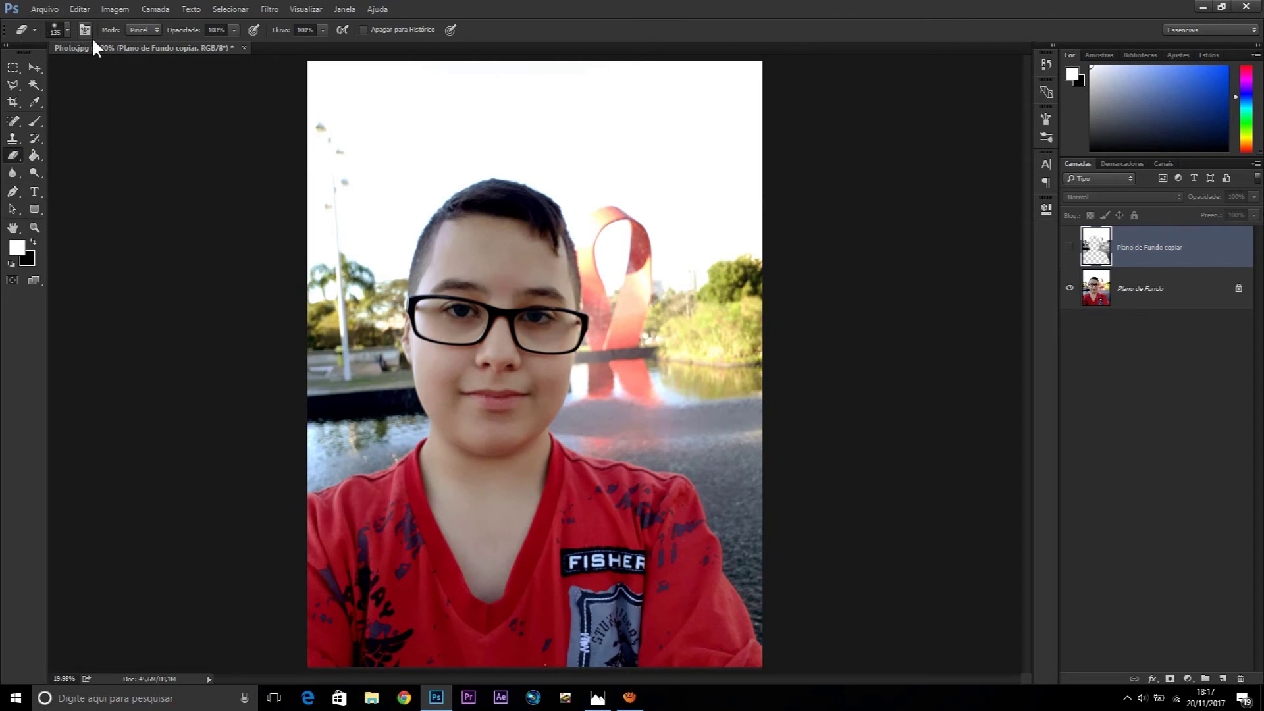
click(67, 30)
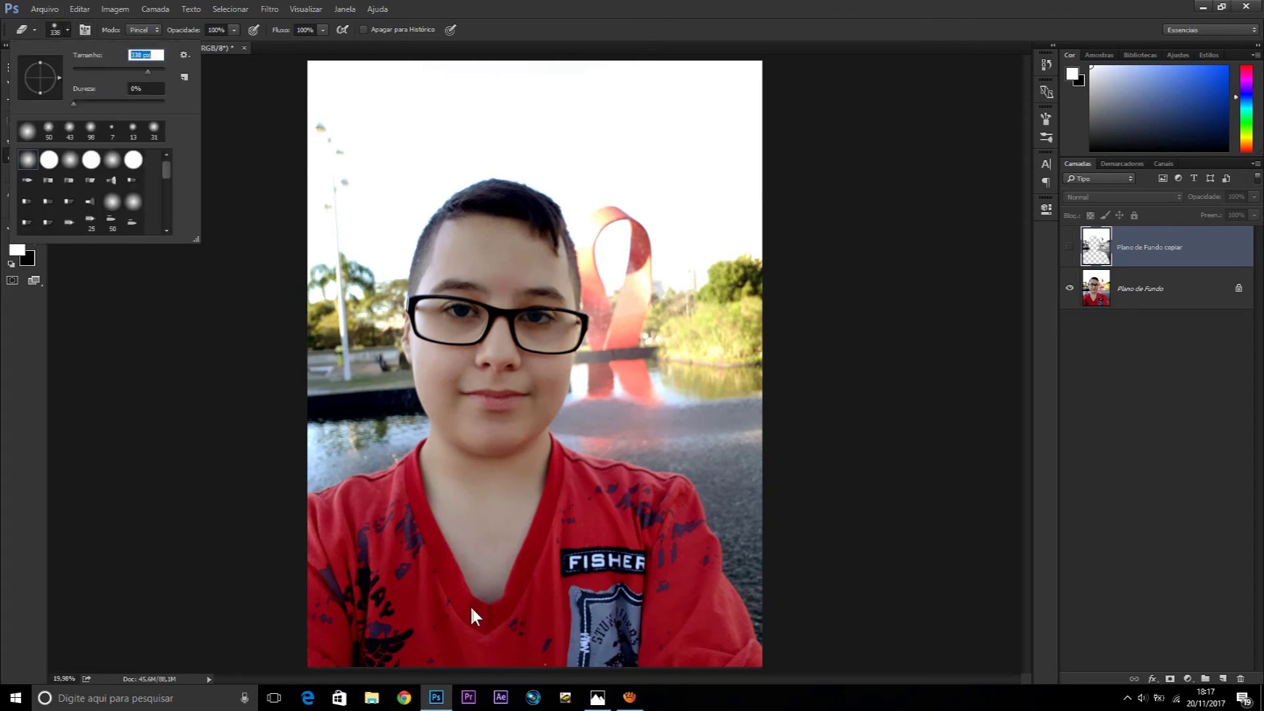
click(104, 22)
Show the grey-background layer again, toggling it a few times to compare
click(1068, 249)
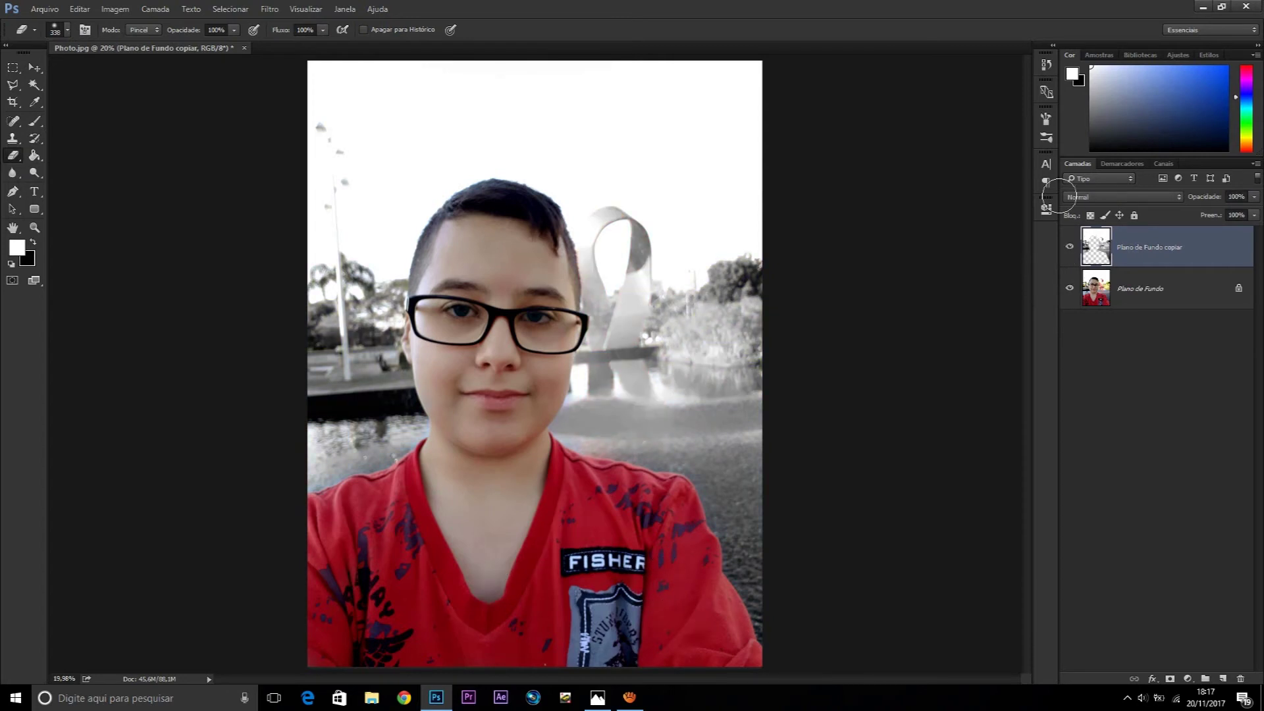
click(1070, 249)
click(1070, 248)
click(1070, 248)
click(1070, 248)
scroll(511, 506, down, 1)
scroll(511, 505, down, 1)
scroll(511, 506, up, 1)
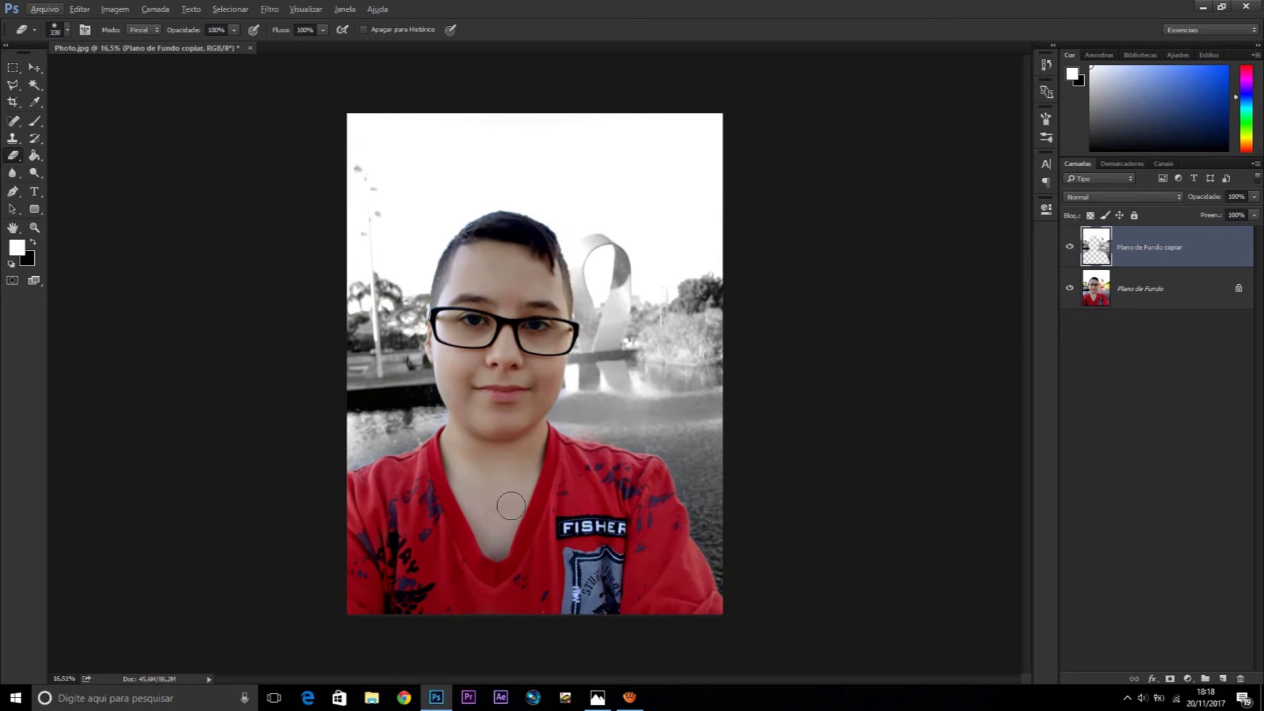
click(1070, 249)
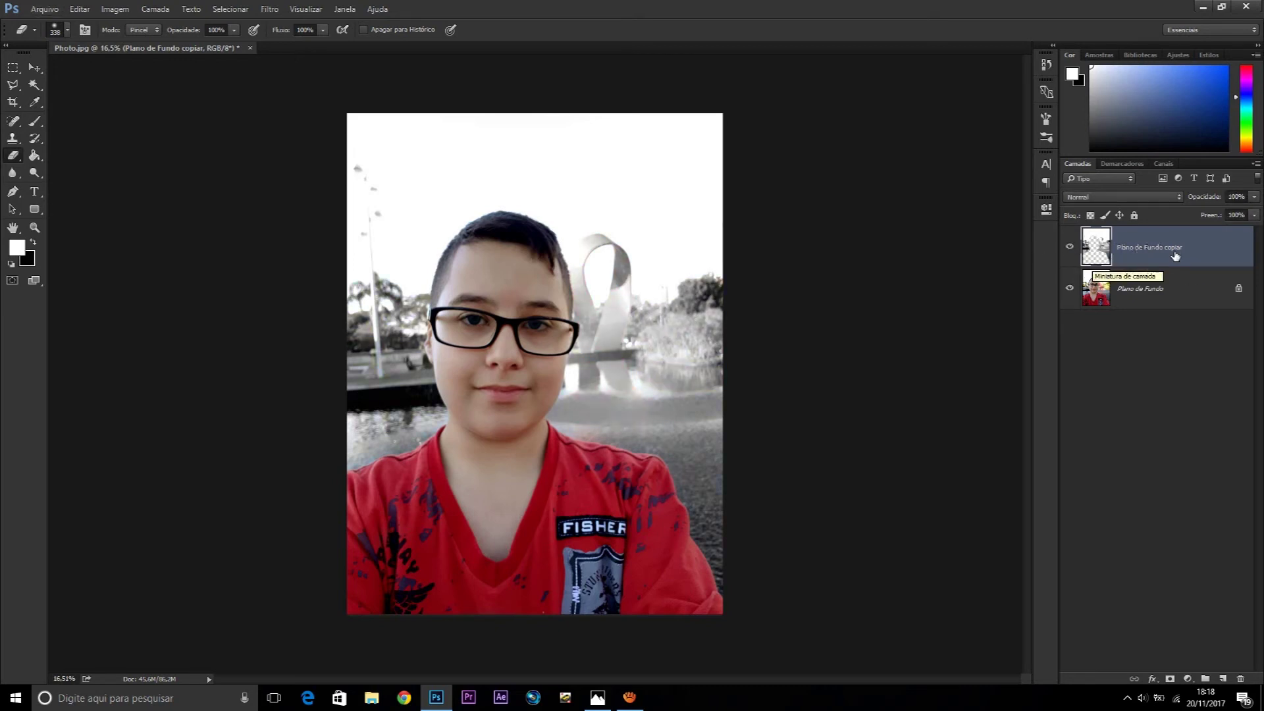
Apply Imagem > Ajustes > Níveis with input levels 27, 0,87 and 252
click(84, 9)
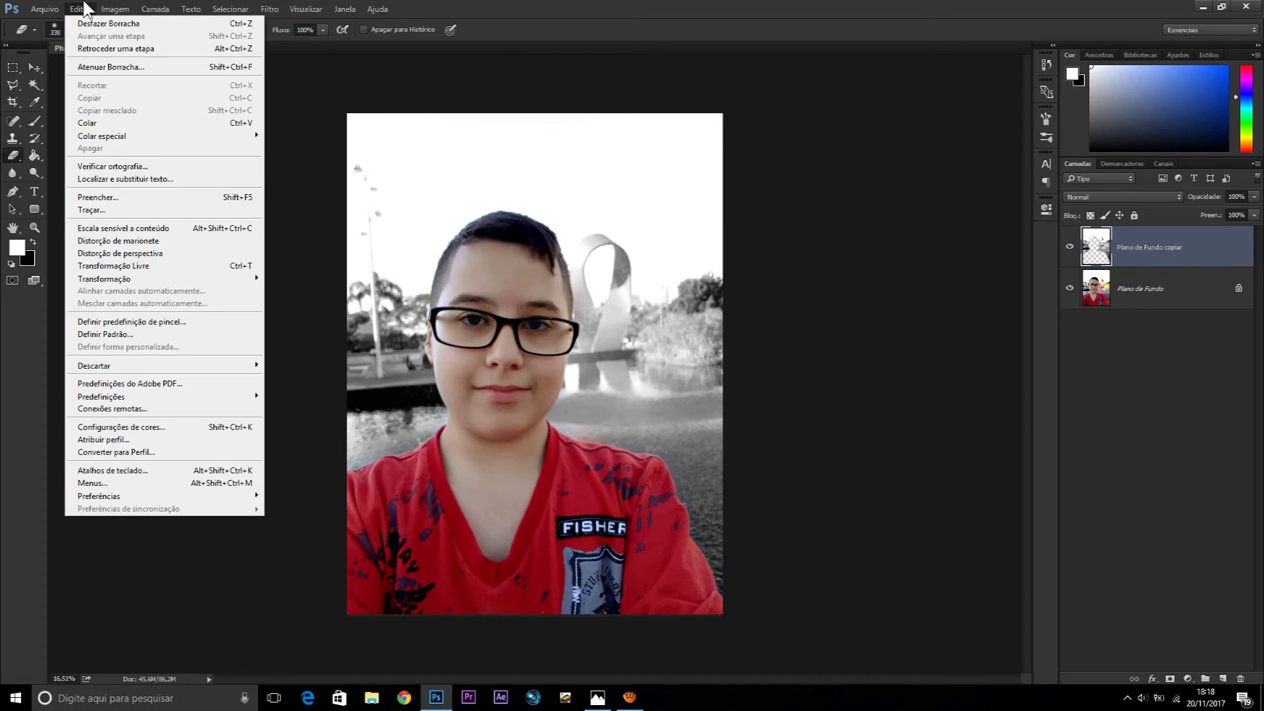
mouse_move(114, 9)
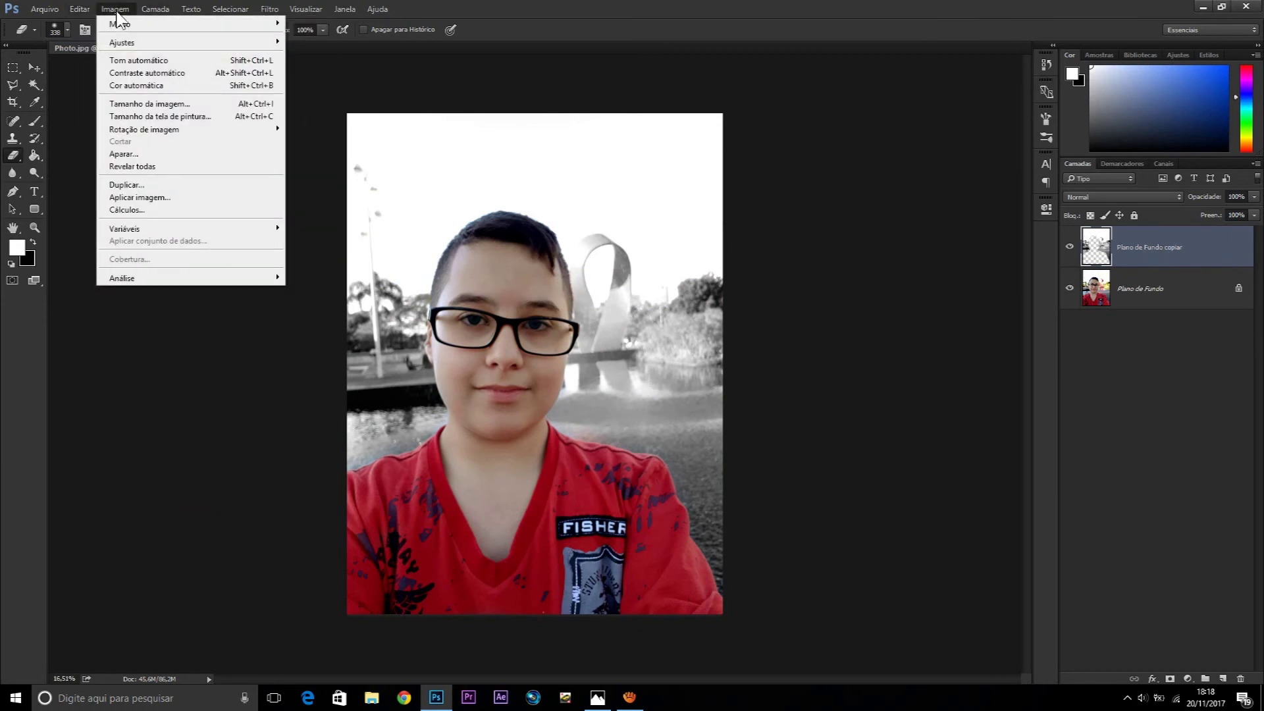
mouse_move(187, 43)
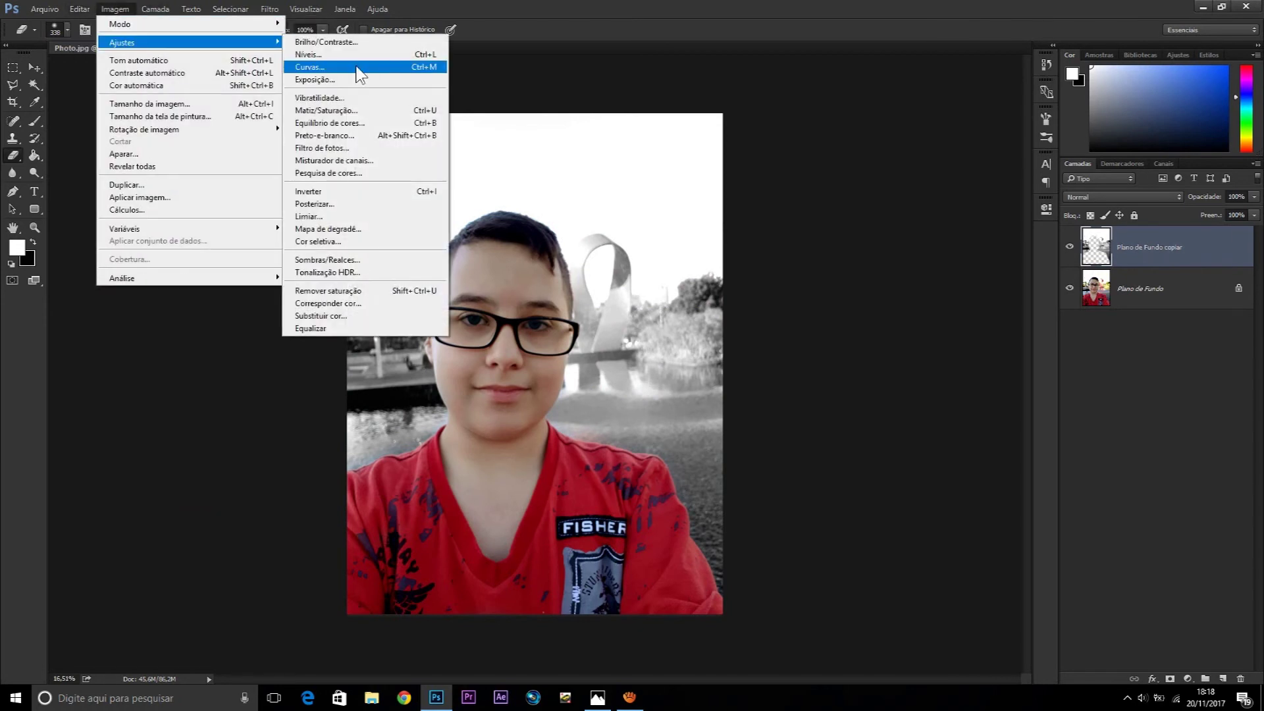
click(339, 55)
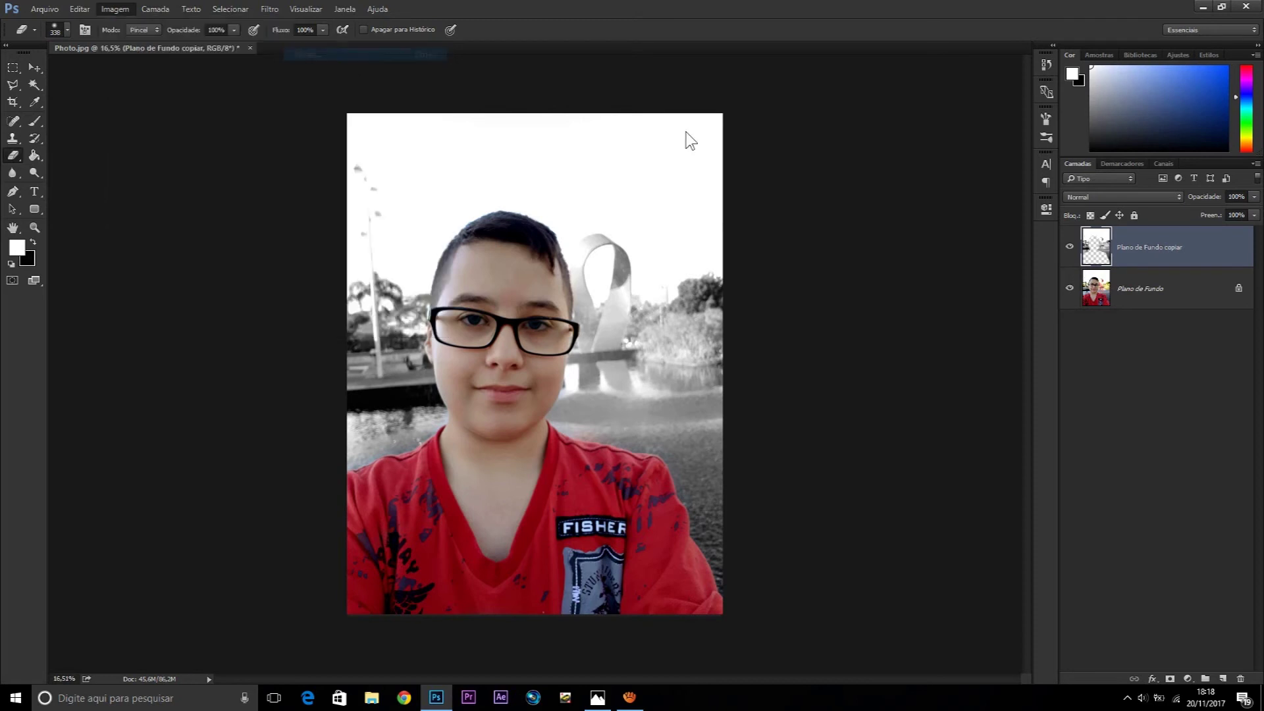
drag(682, 191, 776, 189)
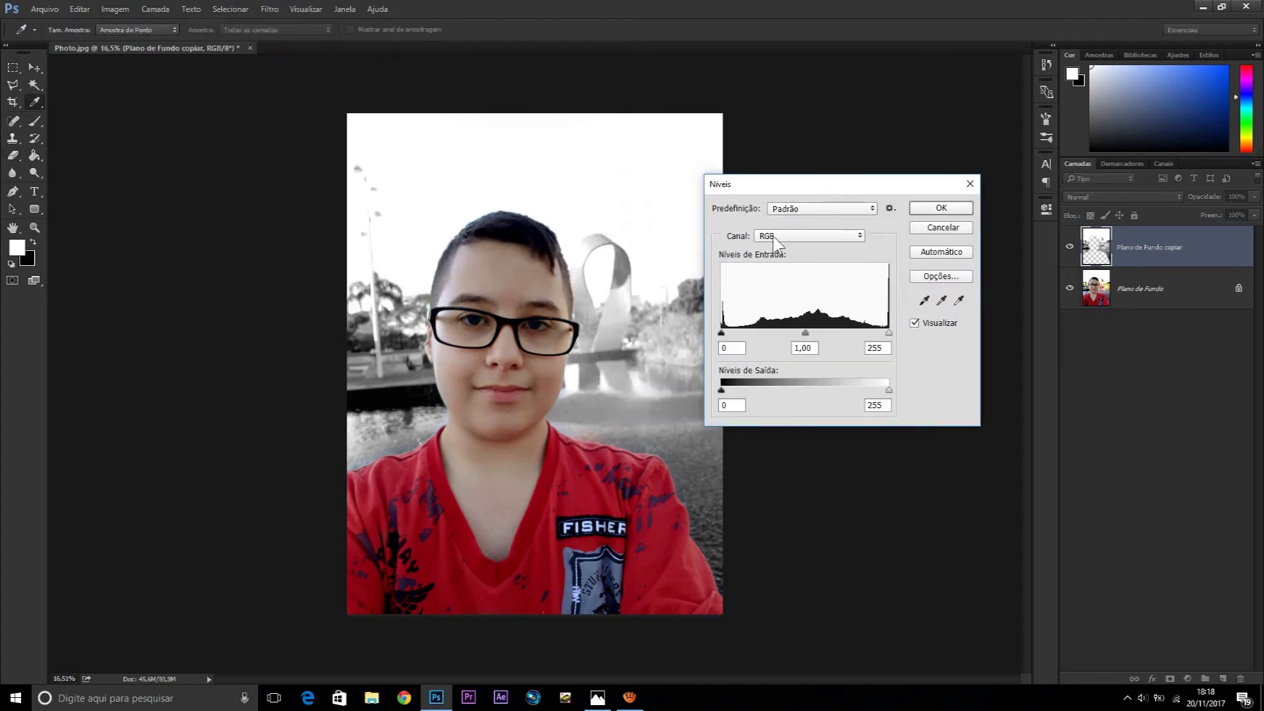
drag(723, 334, 740, 334)
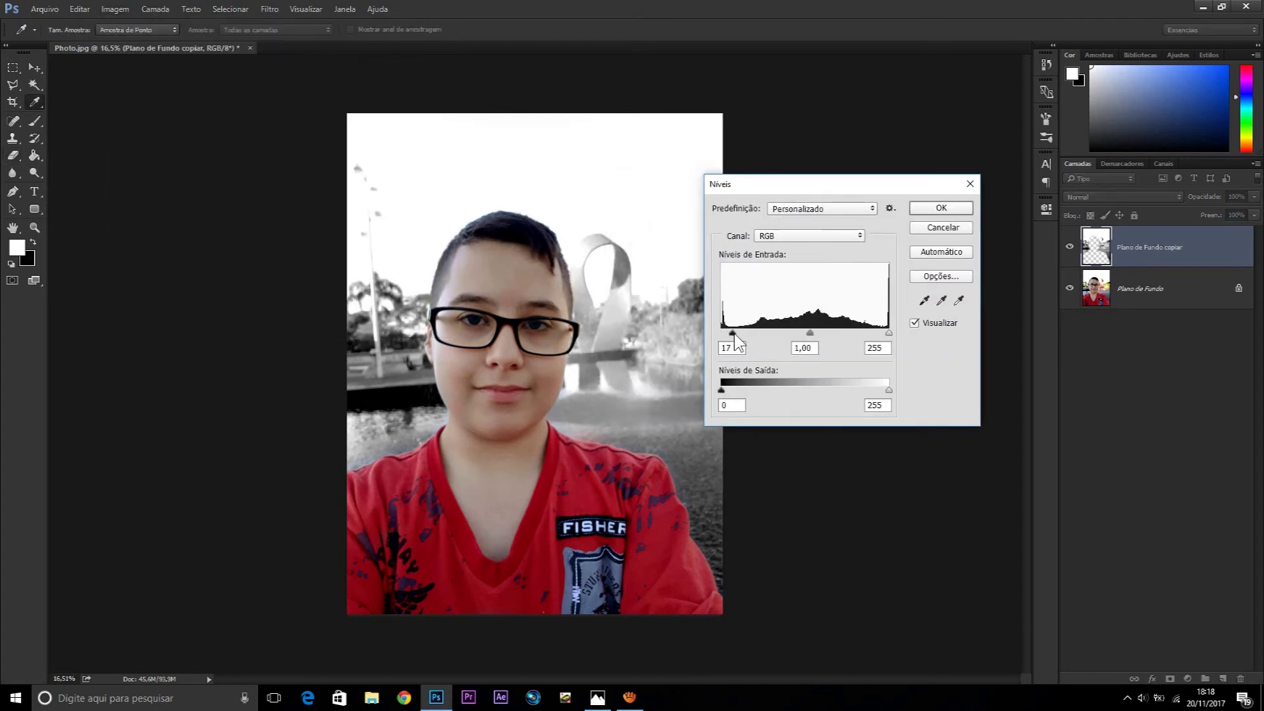
drag(889, 334, 821, 335)
click(914, 323)
click(915, 323)
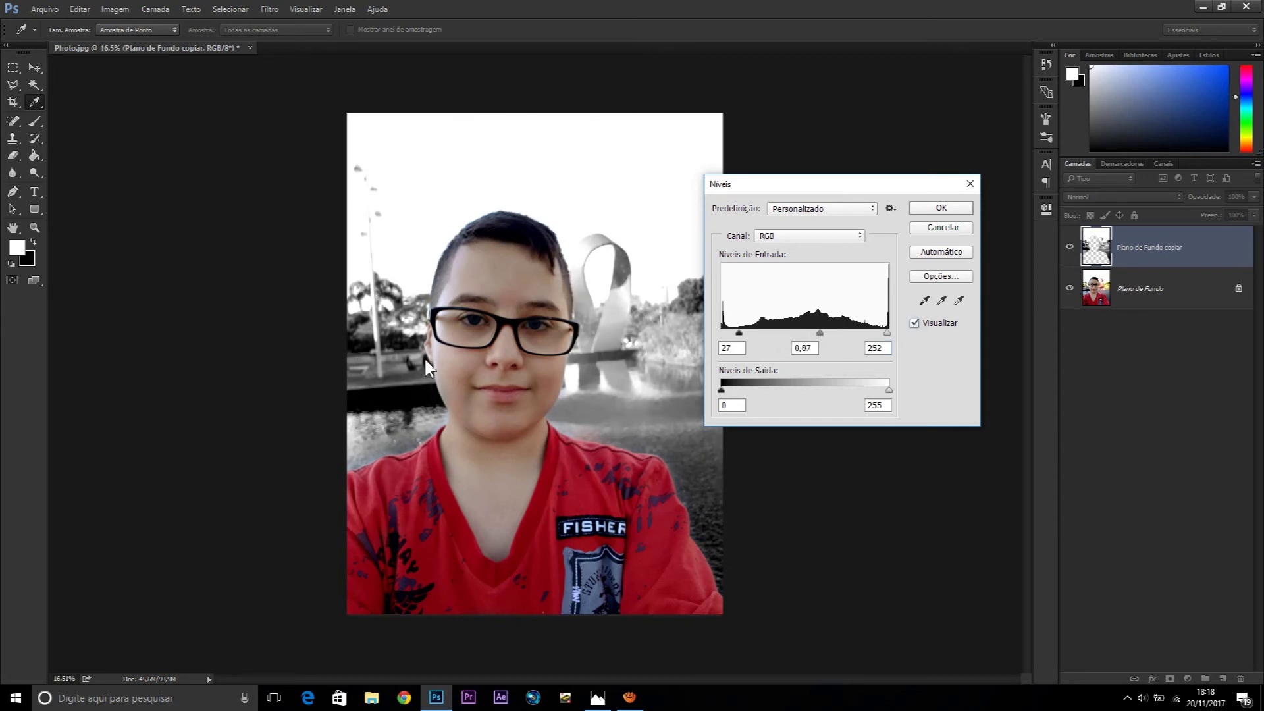
click(950, 210)
key(e)
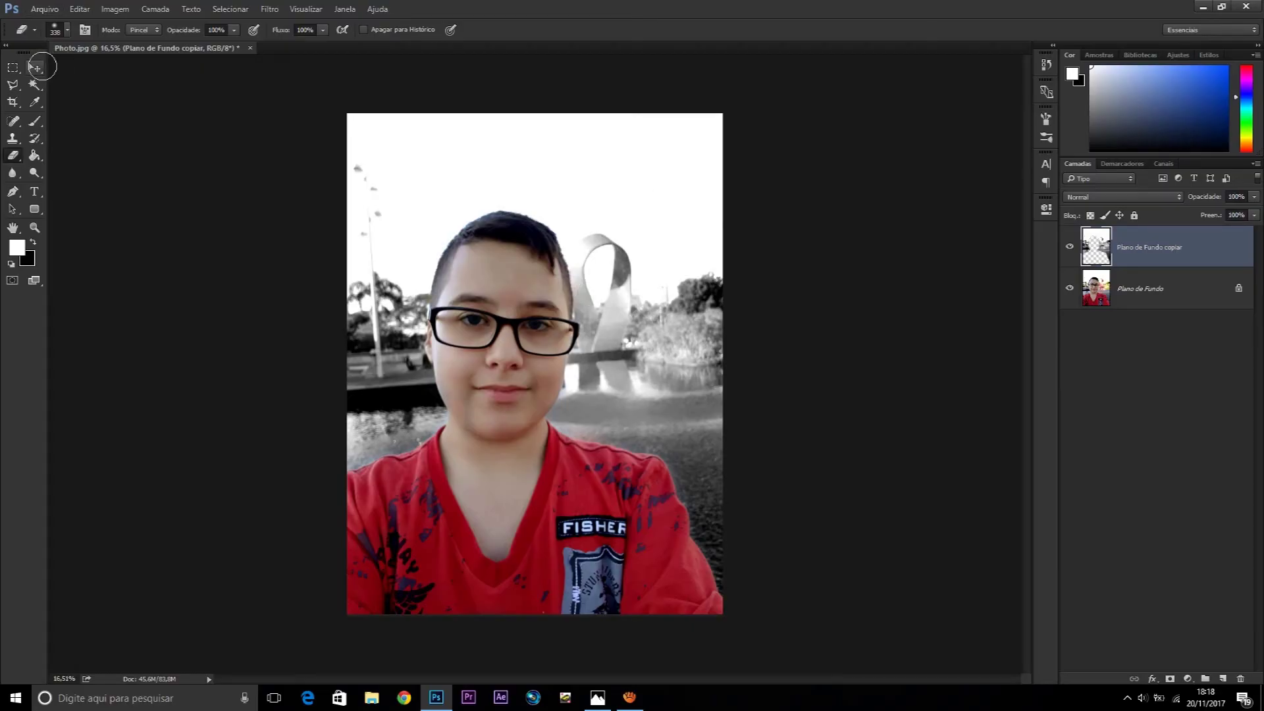
click(36, 68)
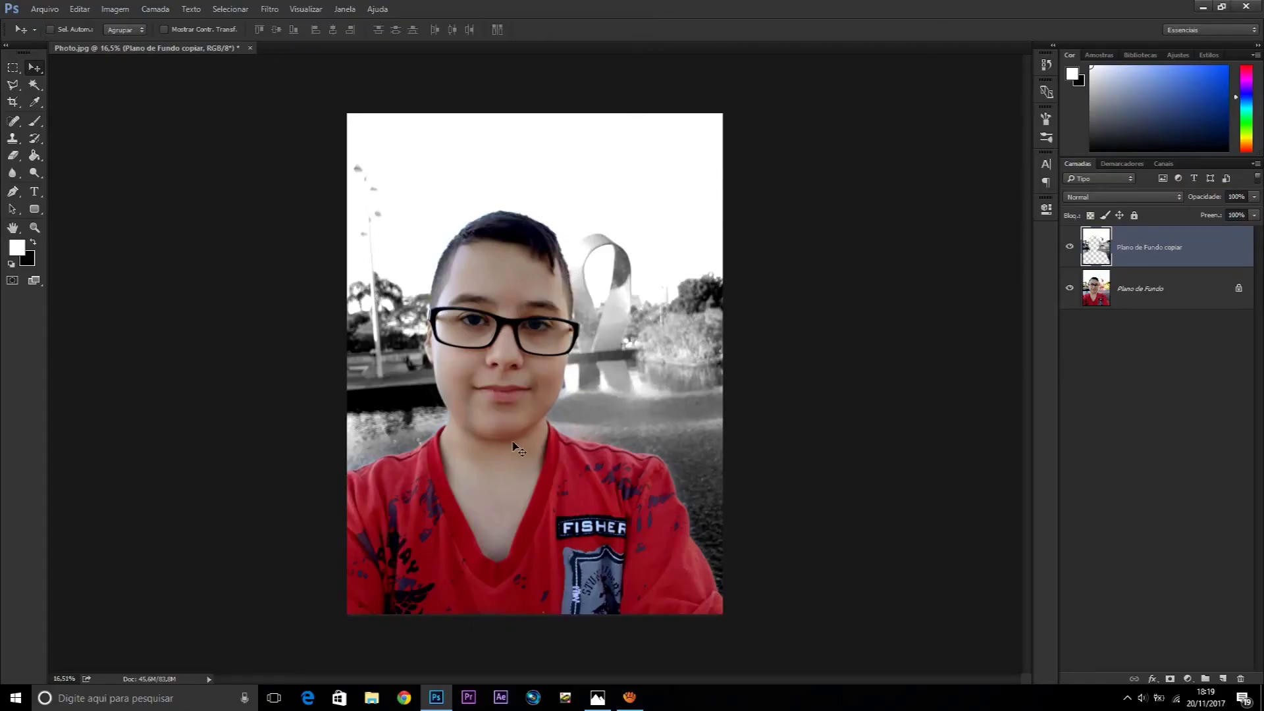
click(1070, 247)
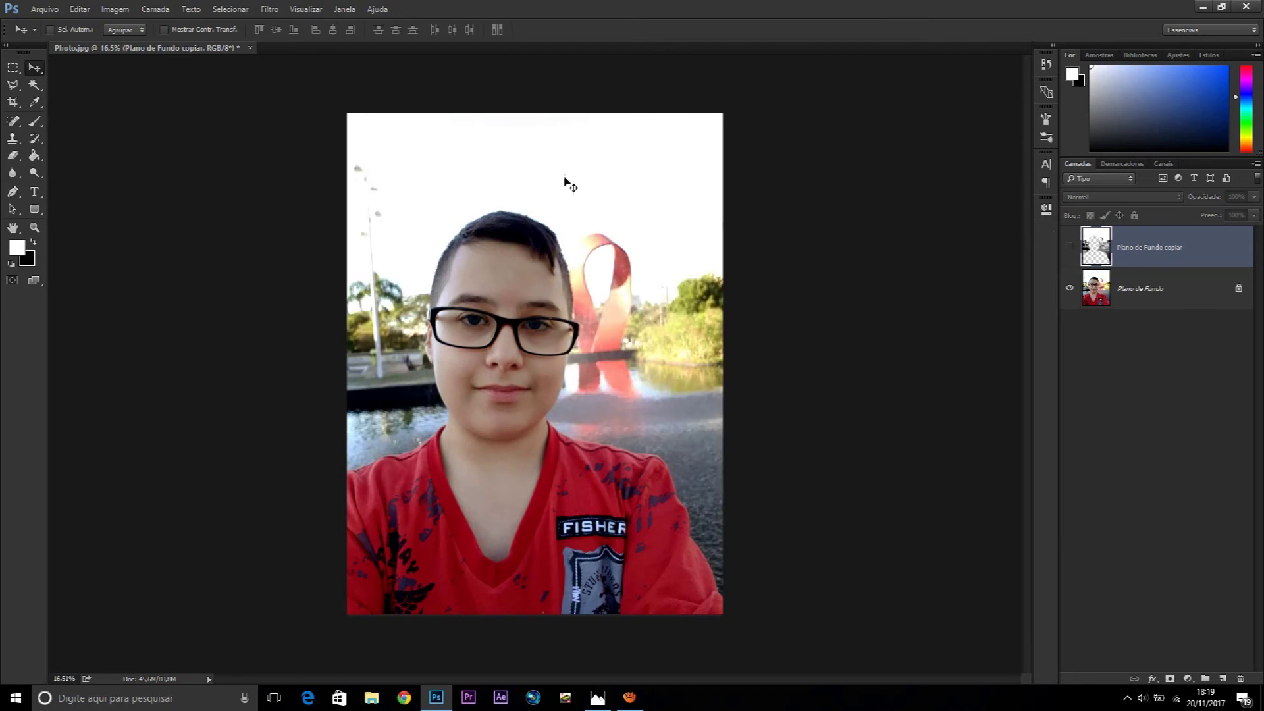
click(1070, 248)
click(1070, 249)
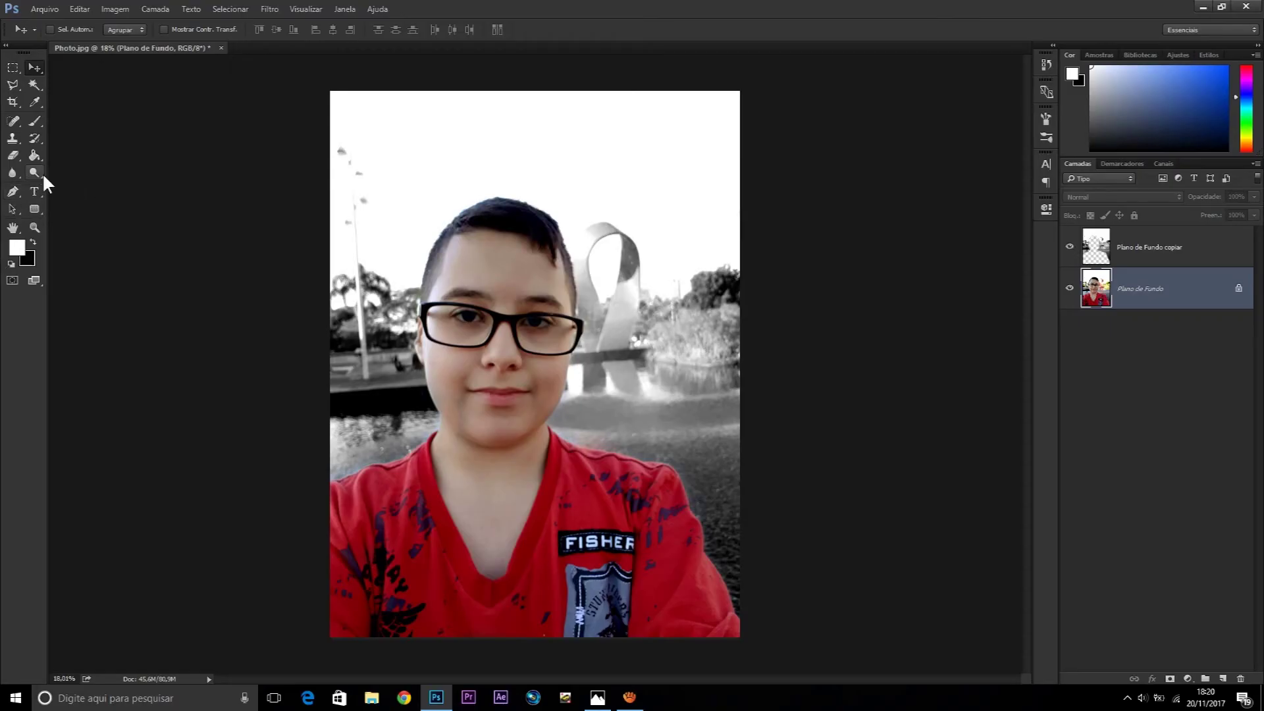
With the Pen tool active, select Plano de Fundo copiar and zoom in on the shirt
key(p)
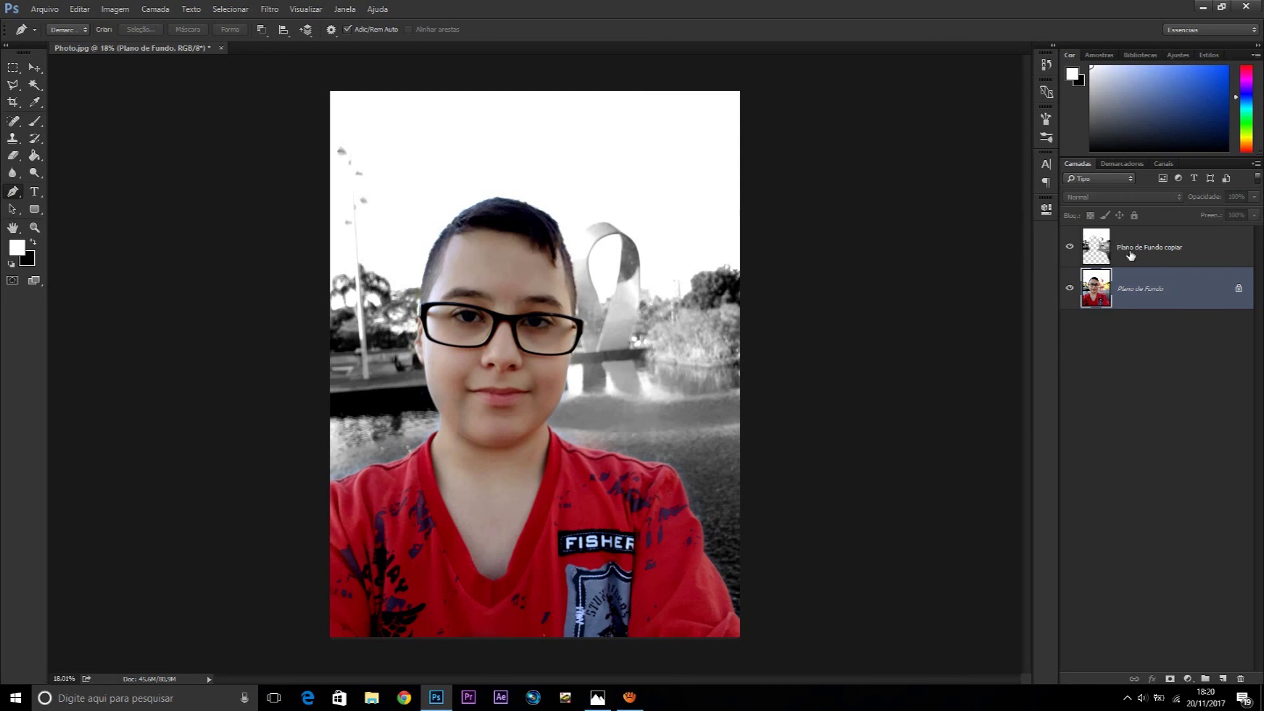
click(1131, 255)
key(ctrl+0)
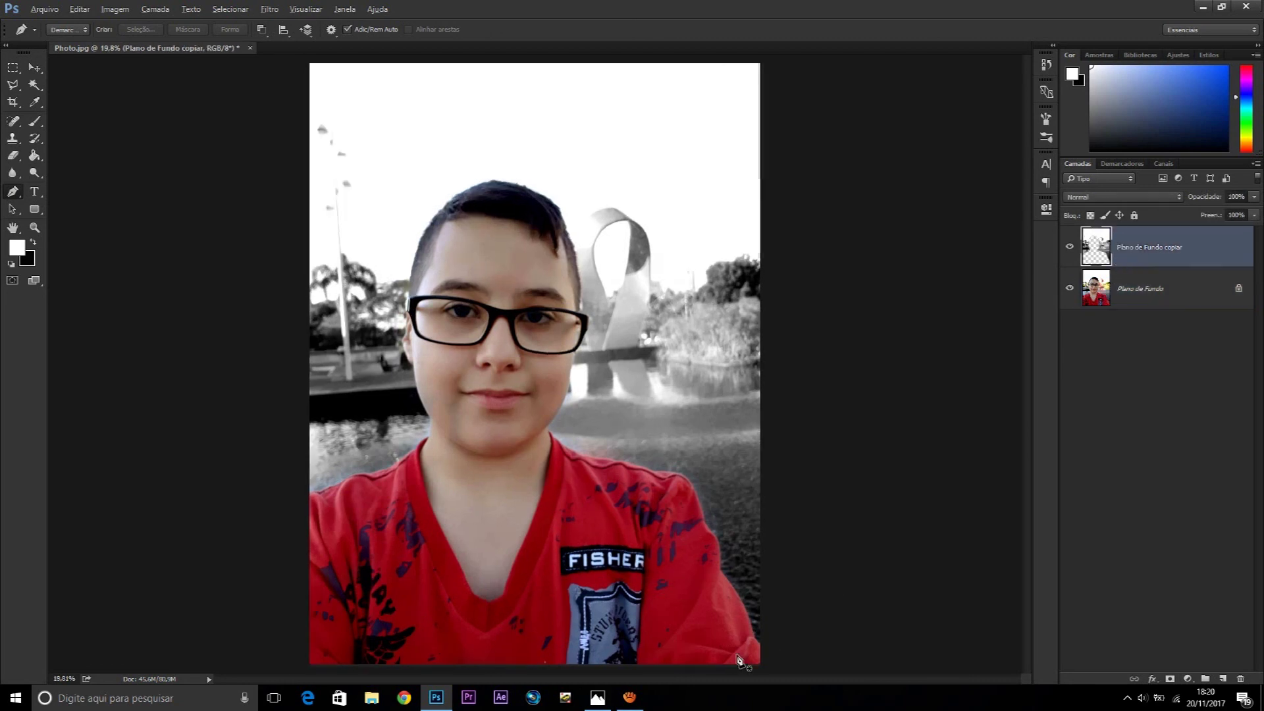
scroll(738, 661, up, 2)
scroll(757, 656, up, 2)
scroll(770, 649, up, 2)
Trace curved anchors along the red shirt's right sleeve edge, then end the path
click(774, 636)
drag(751, 613, 745, 613)
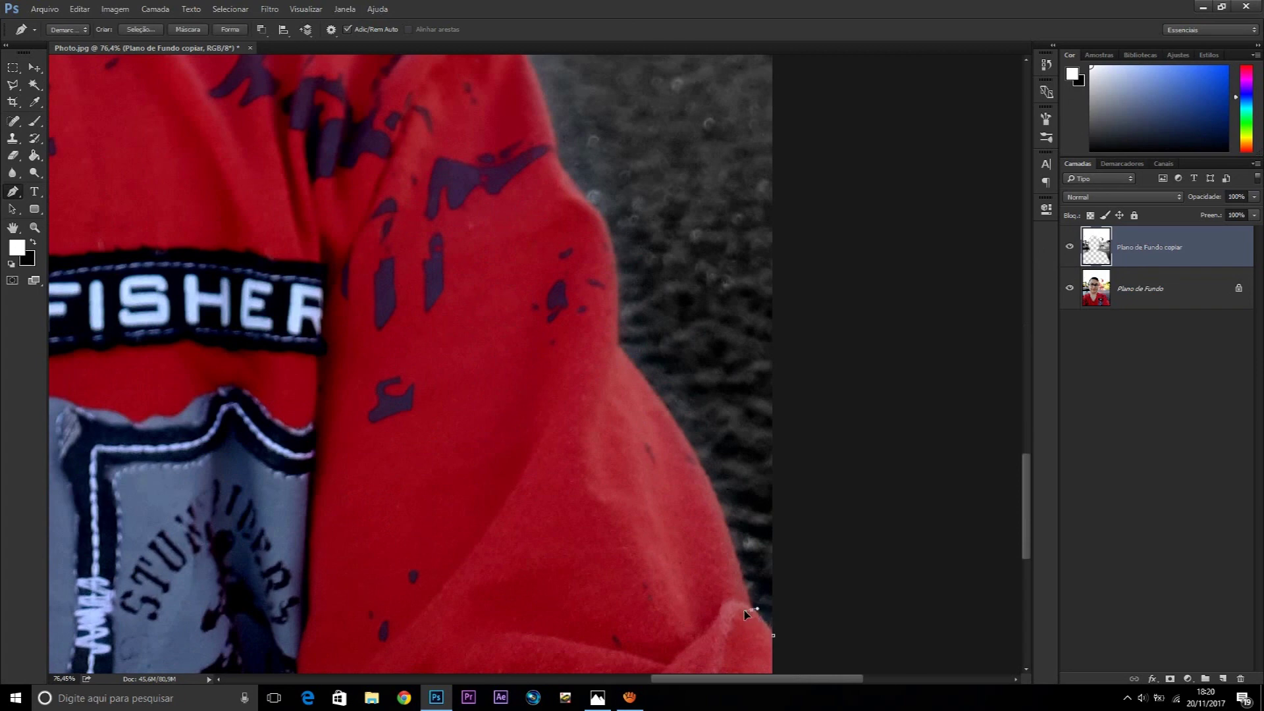
click(619, 347)
drag(616, 359, 523, 267)
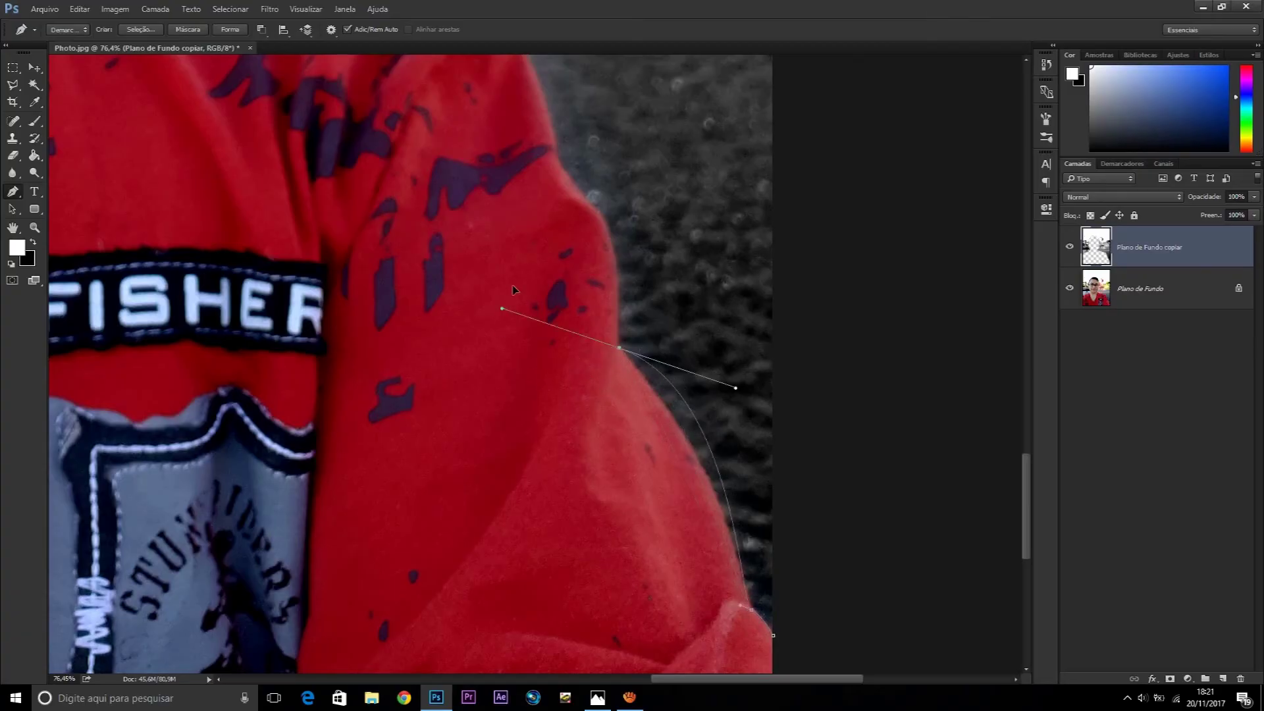
drag(524, 267, 499, 219)
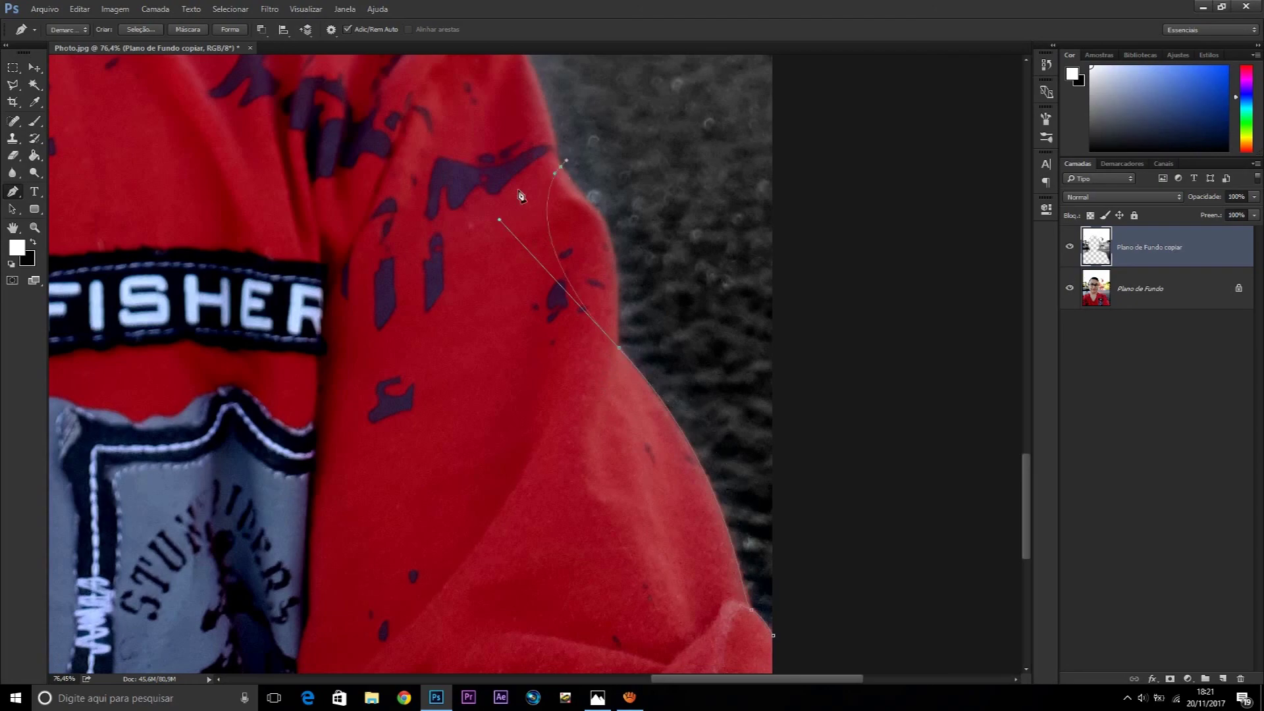
alt+scroll(629, 511, down, 5)
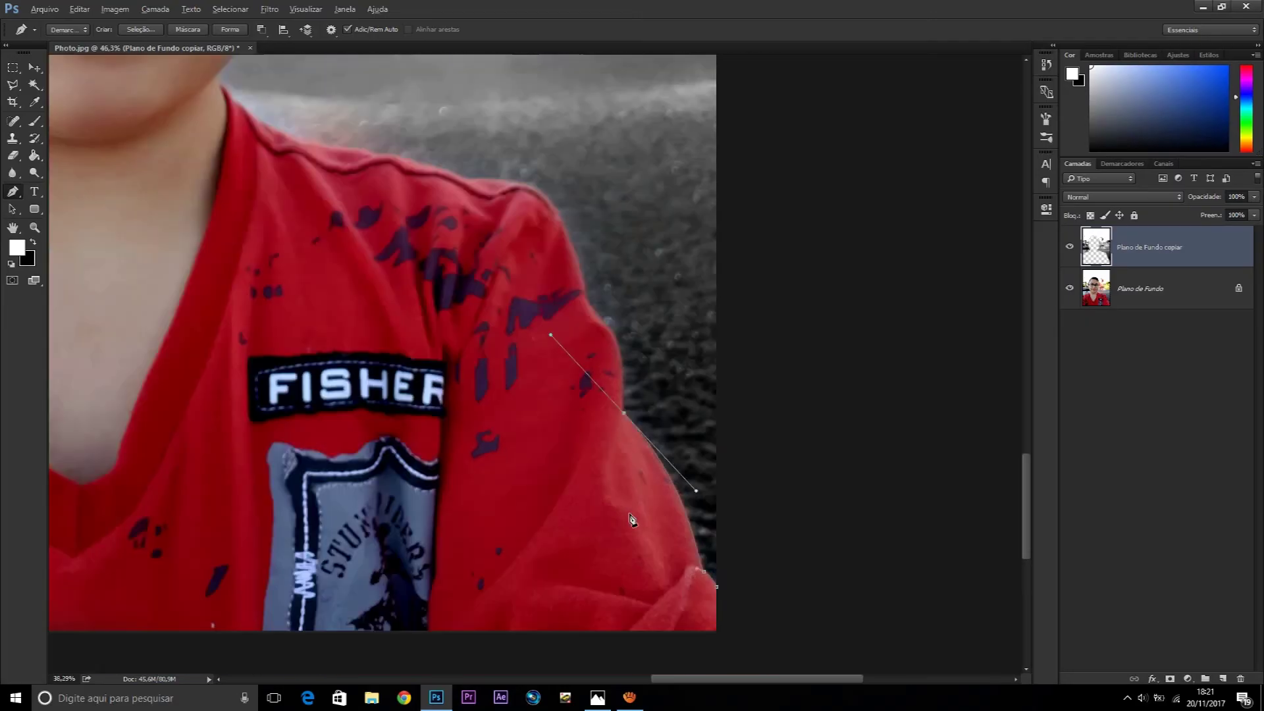
click(630, 515)
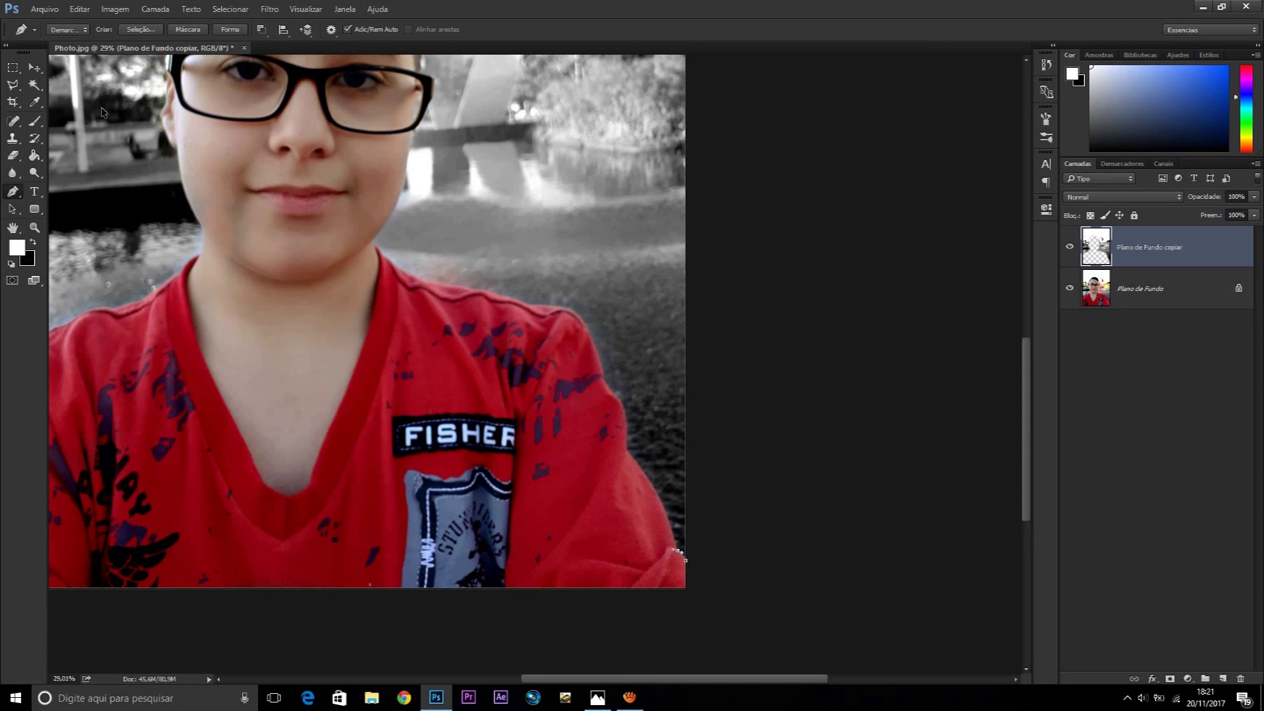
key(Escape)
alt+scroll(573, 479, down, 2)
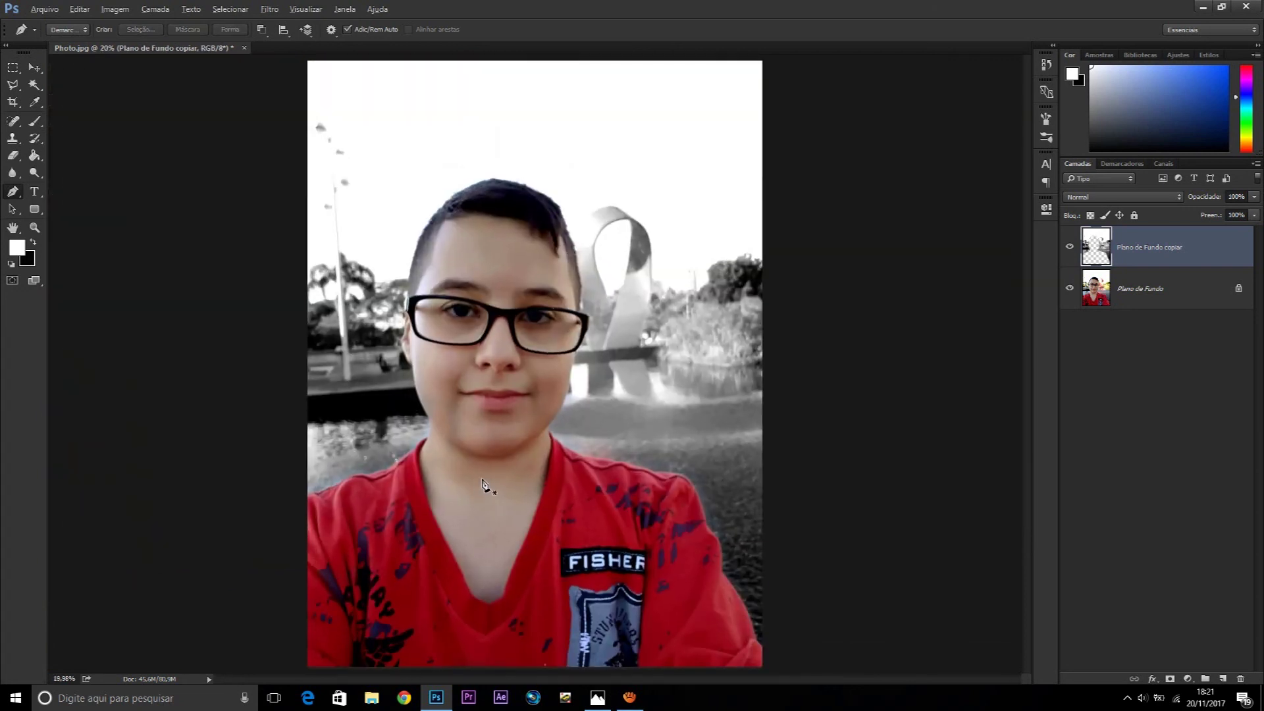